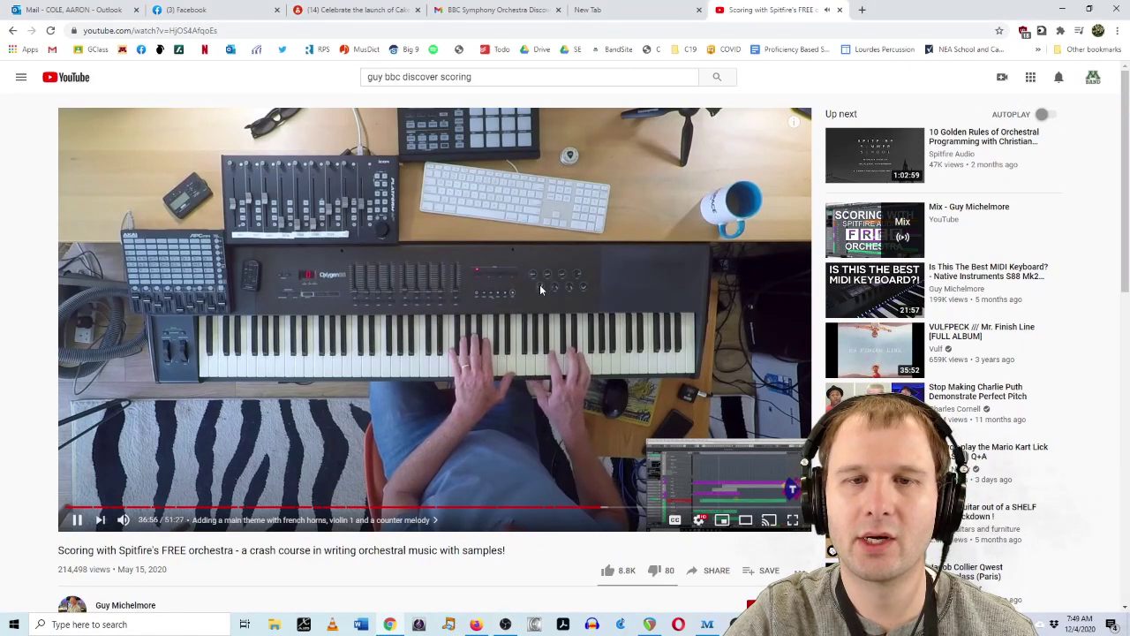
click(542, 291)
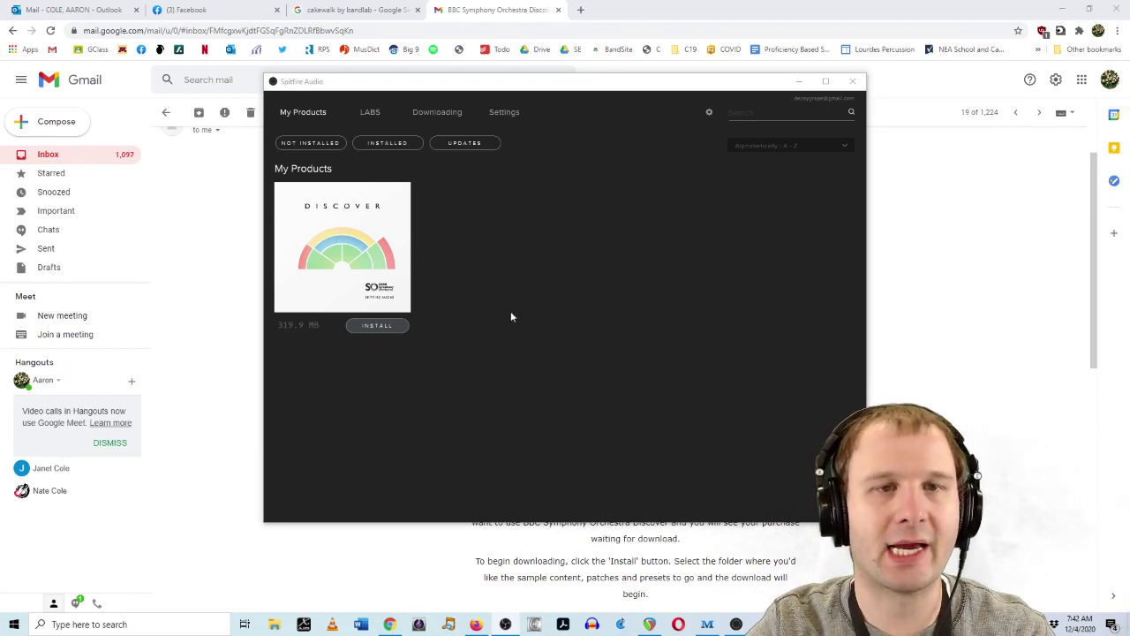
- Install the BBC Symphony Orchestra Discover library in the Spitfire Audio app
click(377, 325)
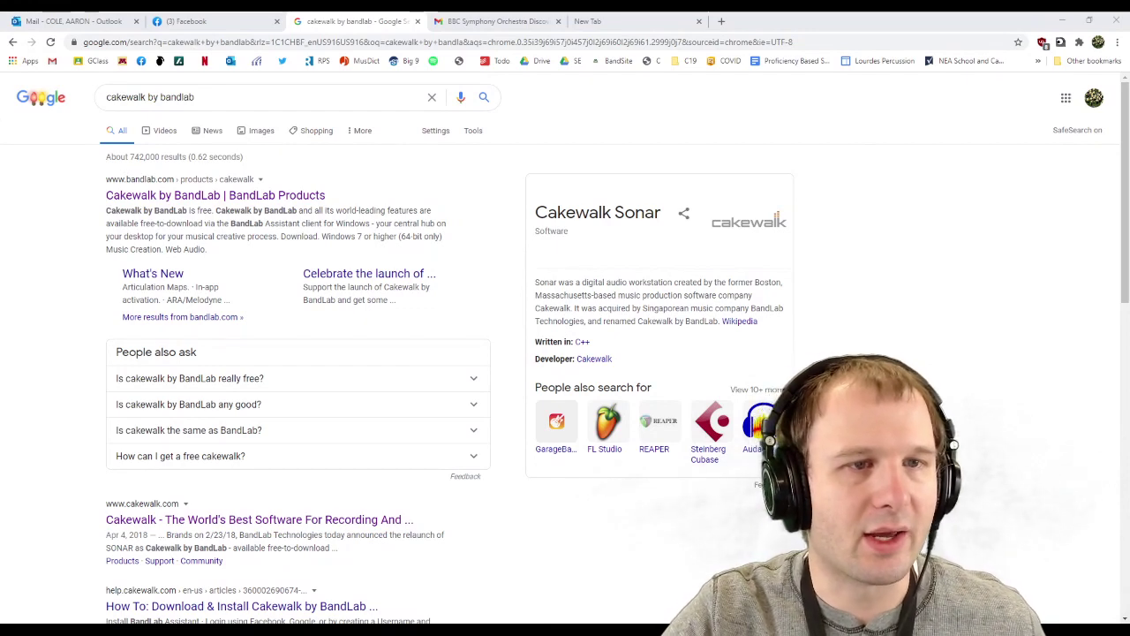
- Open the Cakewalk by BandLab product page from the results and scroll through it
click(215, 195)
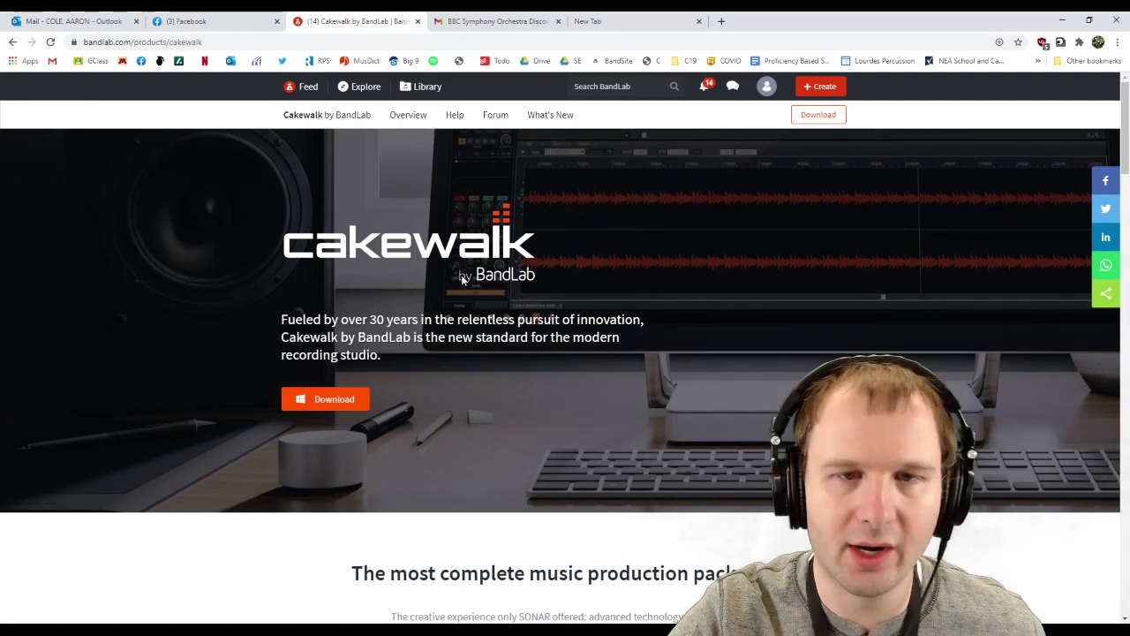
scroll(312, 398, down, 15)
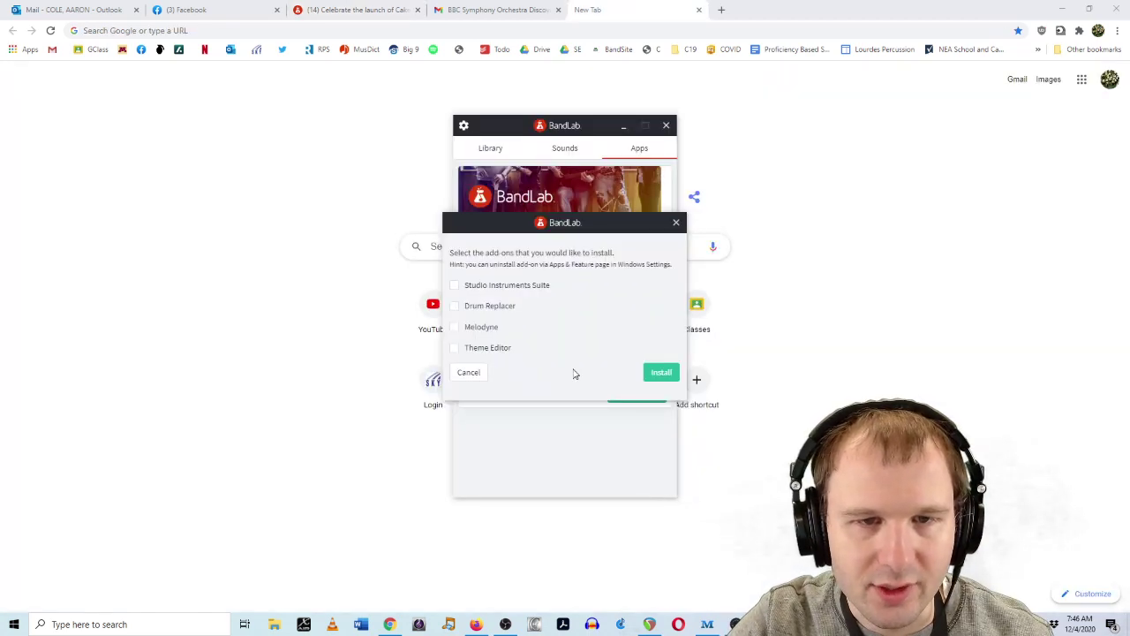
- Install Cakewalk with Studio Instruments Suite, Drum Replacer and Theme Editor, using English setup
click(506, 289)
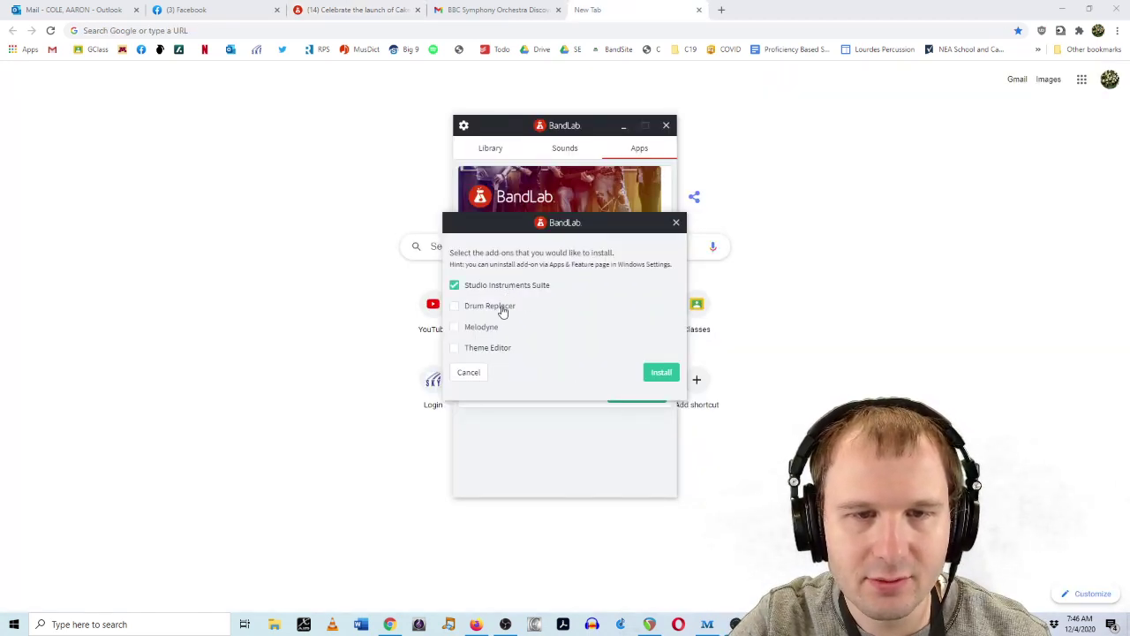
click(502, 312)
click(500, 348)
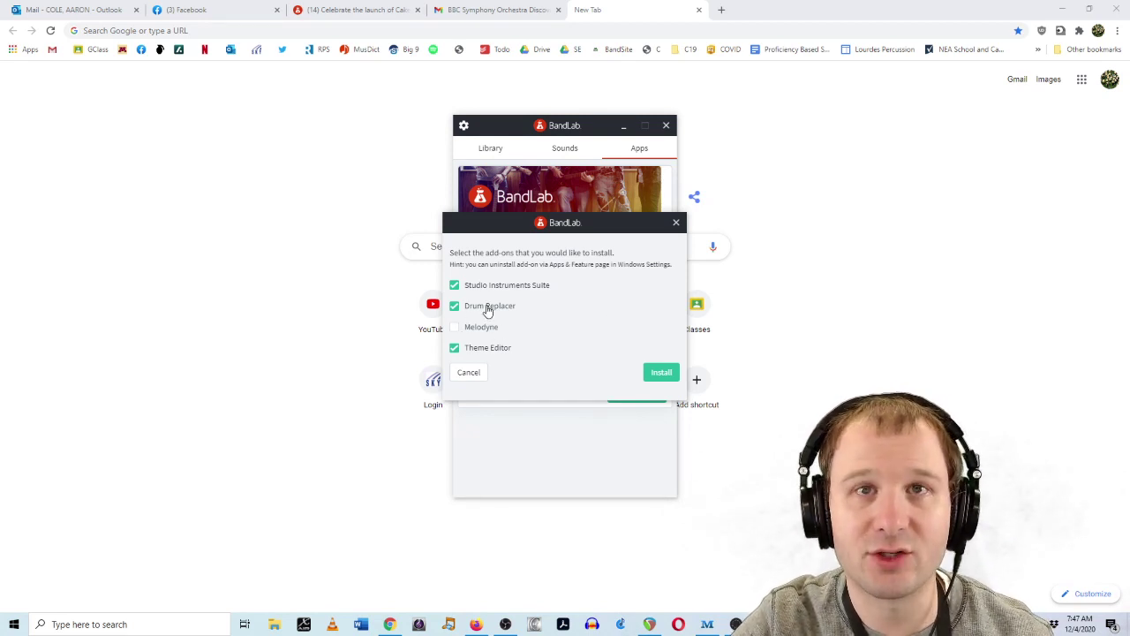
click(661, 372)
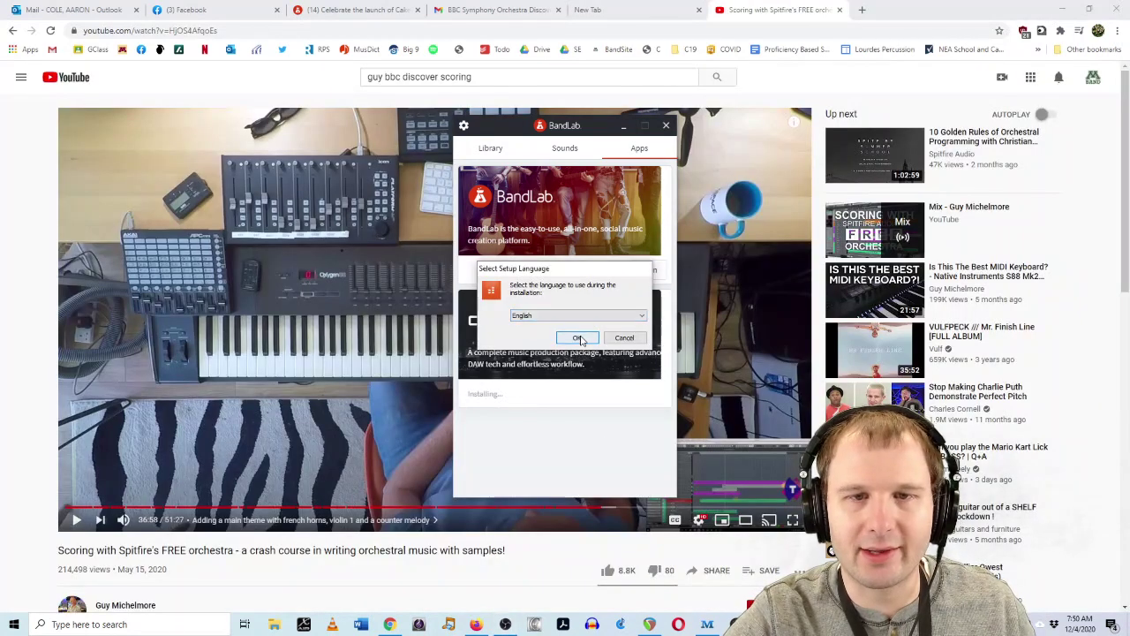
click(578, 336)
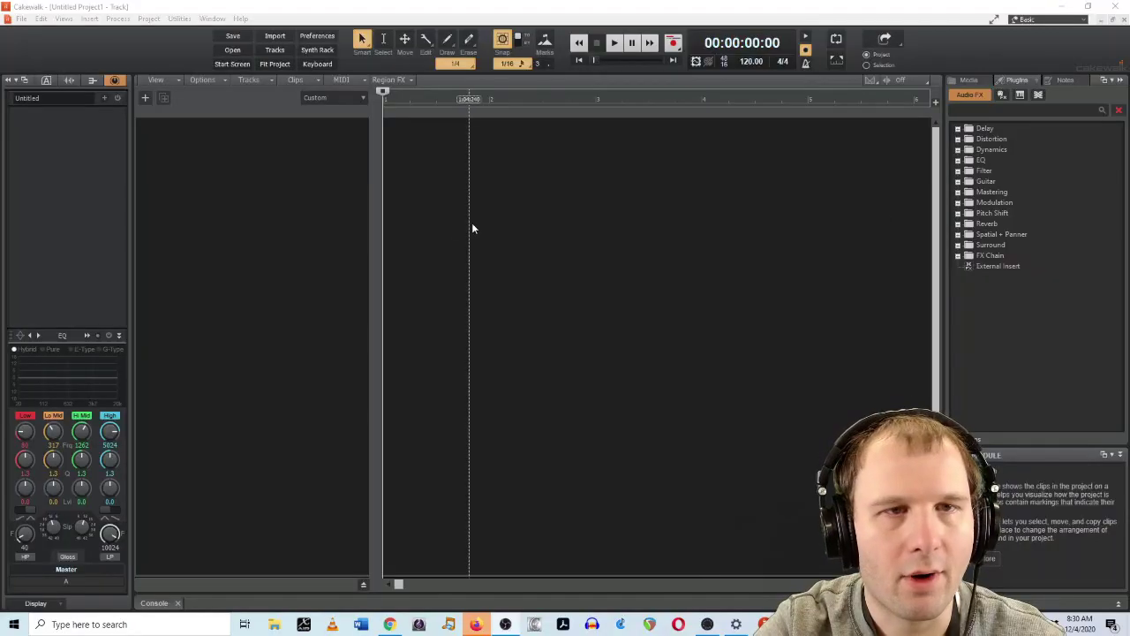
click(286, 203)
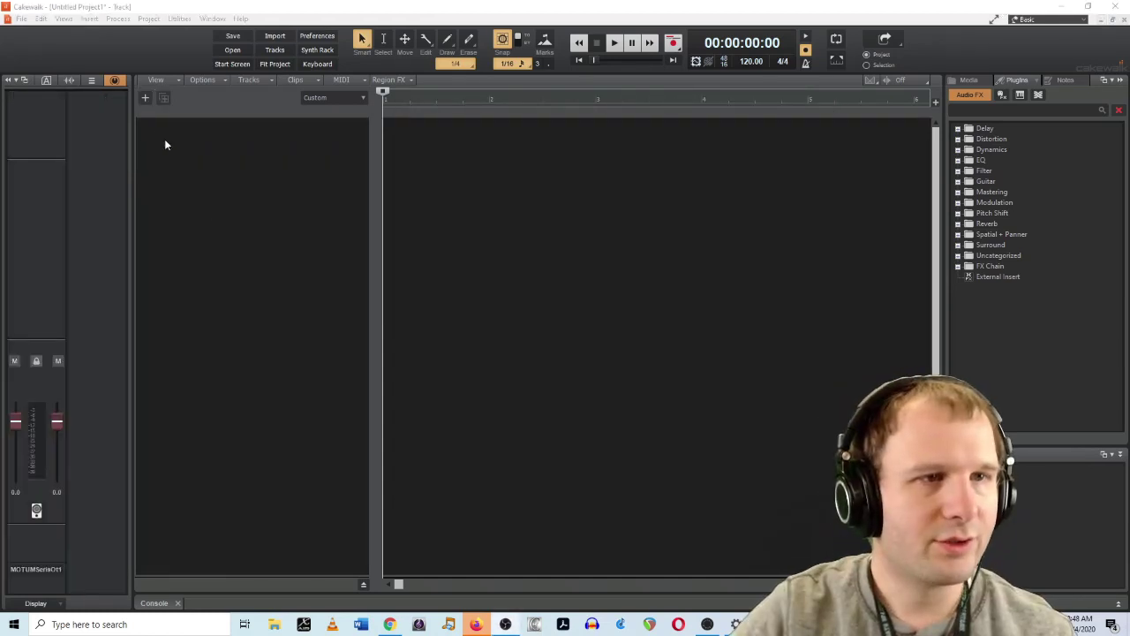
- Add an instrument track with BBC Symphony Orchestra chosen as its instrument
click(145, 98)
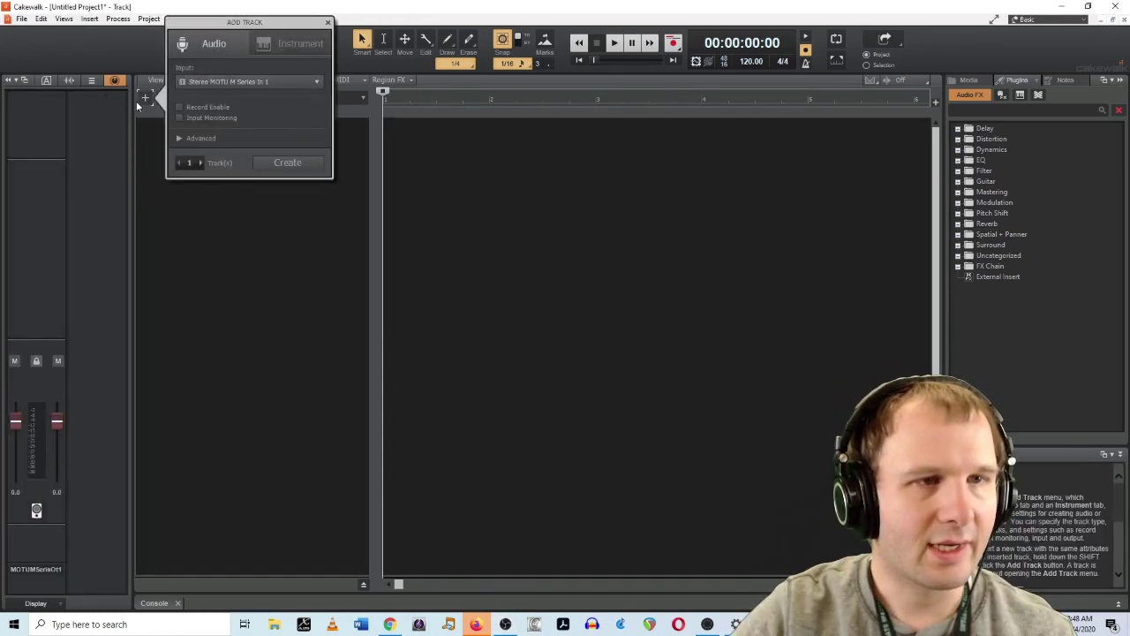
click(292, 44)
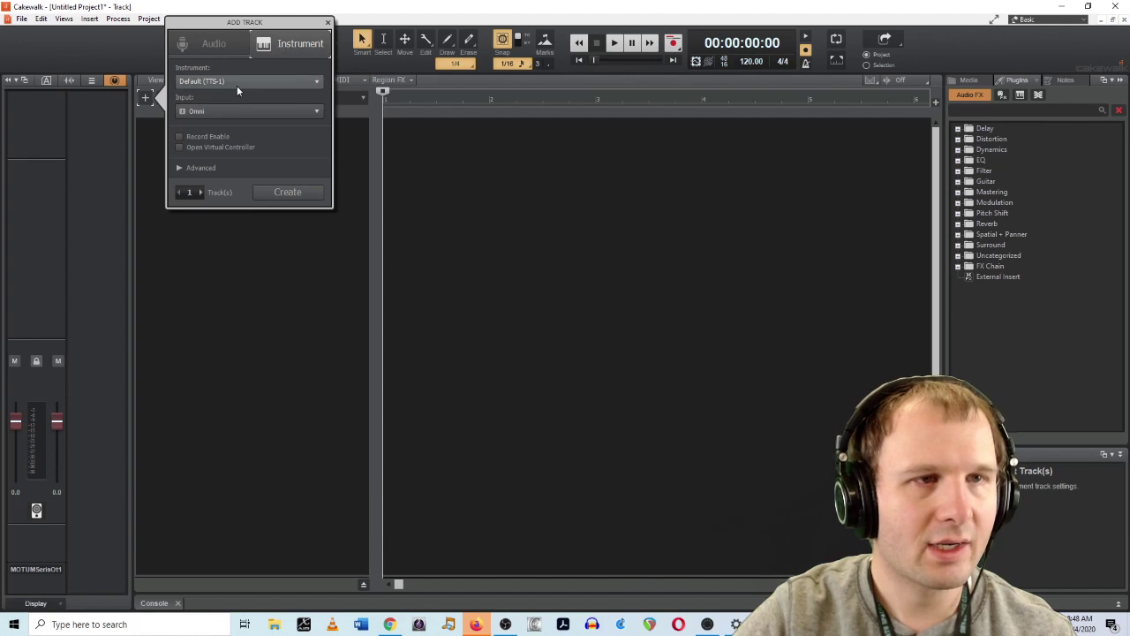
click(235, 82)
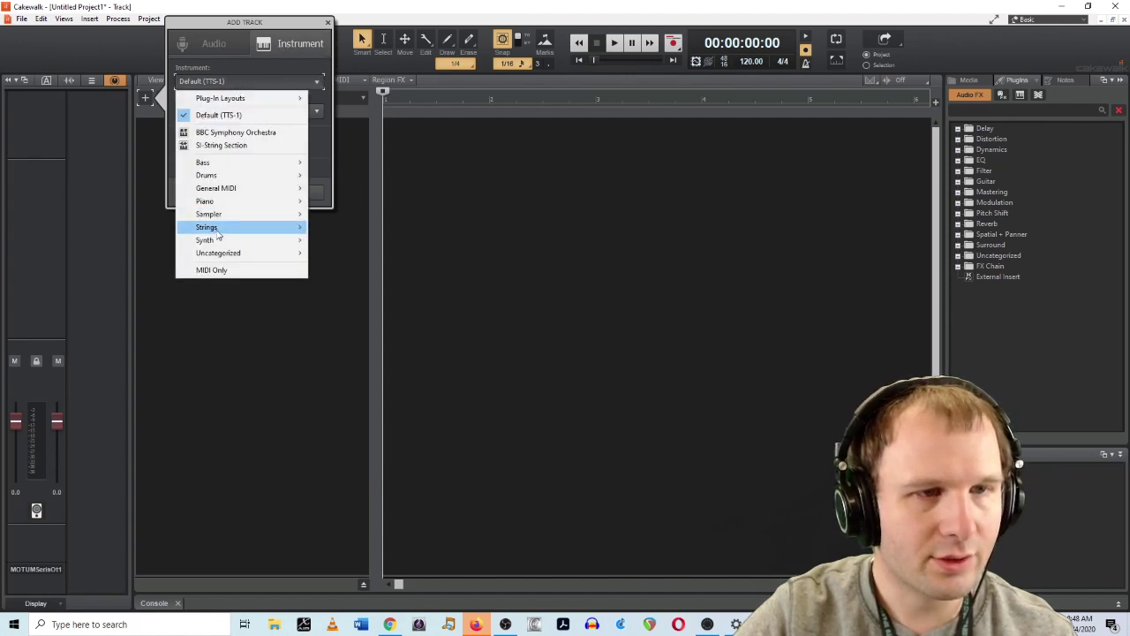
mouse_move(213, 240)
click(353, 241)
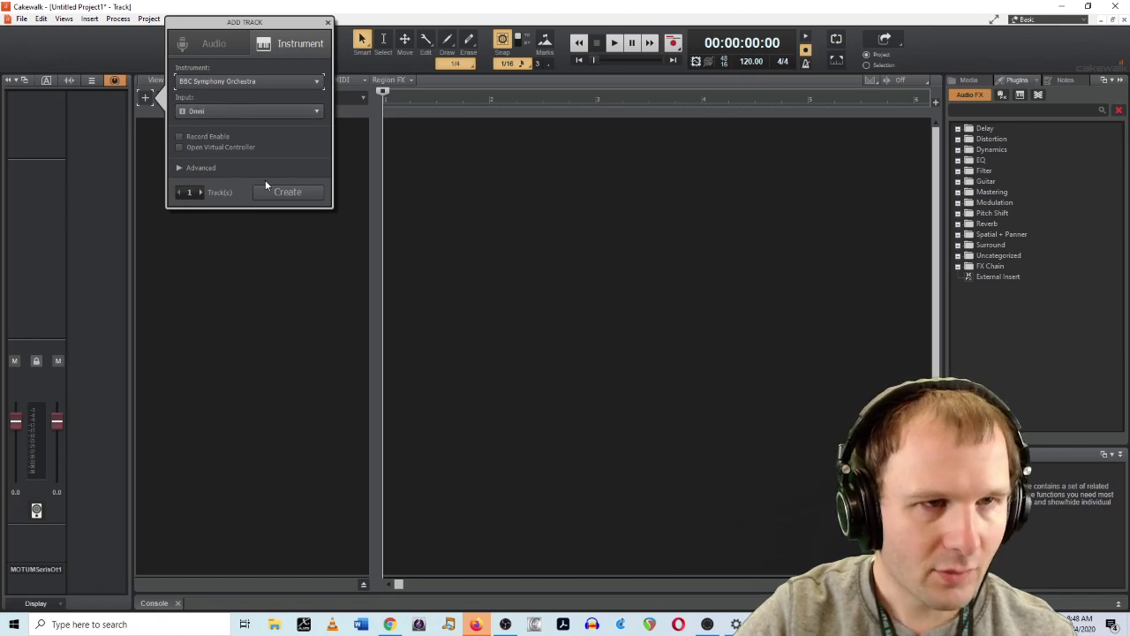
- Create the BBC Symphony Orchestra track, test a violin note, then close the plugin window
click(288, 191)
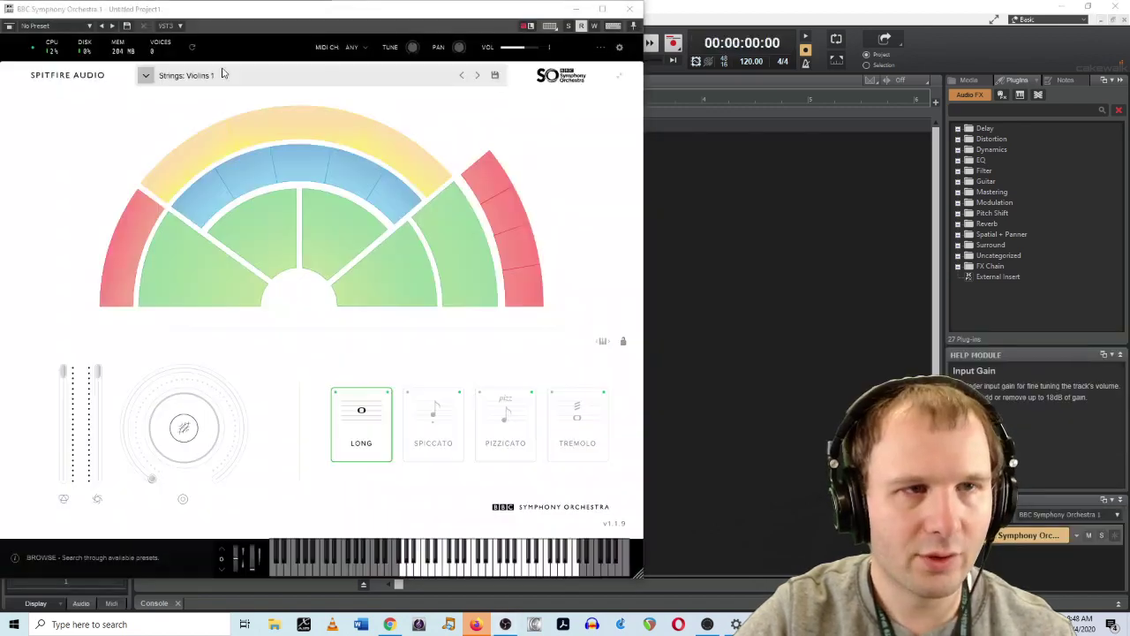
drag(178, 5, 458, 17)
click(732, 575)
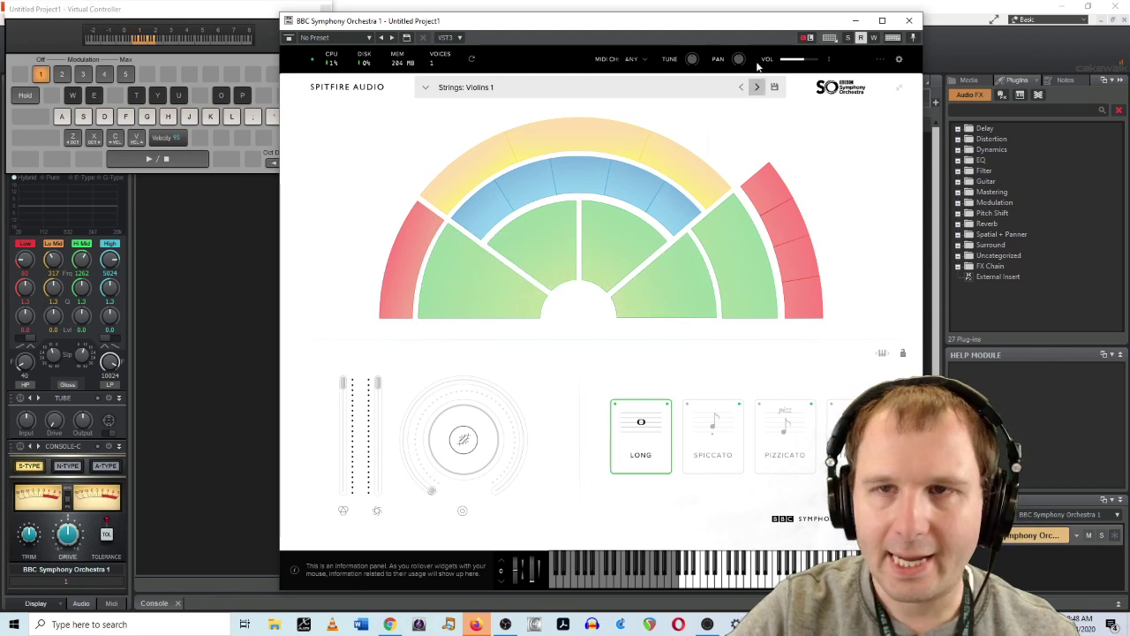
click(910, 22)
drag(128, 15, 648, 200)
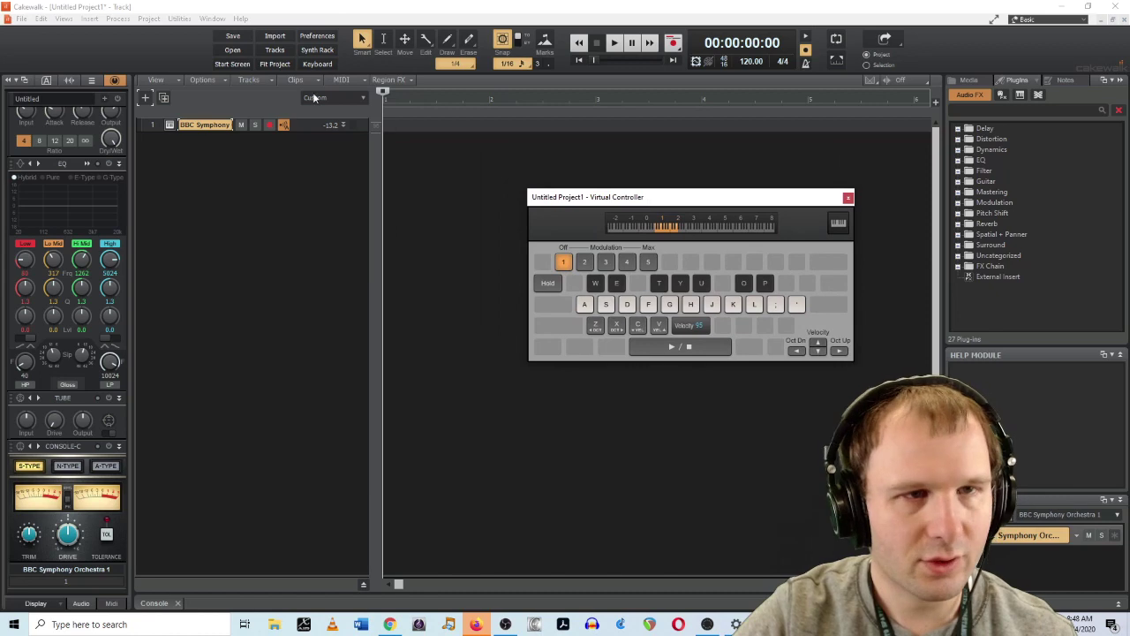
- Open the BBC Symphony track in the Piano Roll View and zoom in
click(345, 125)
click(415, 130)
right_click(415, 130)
mouse_move(443, 151)
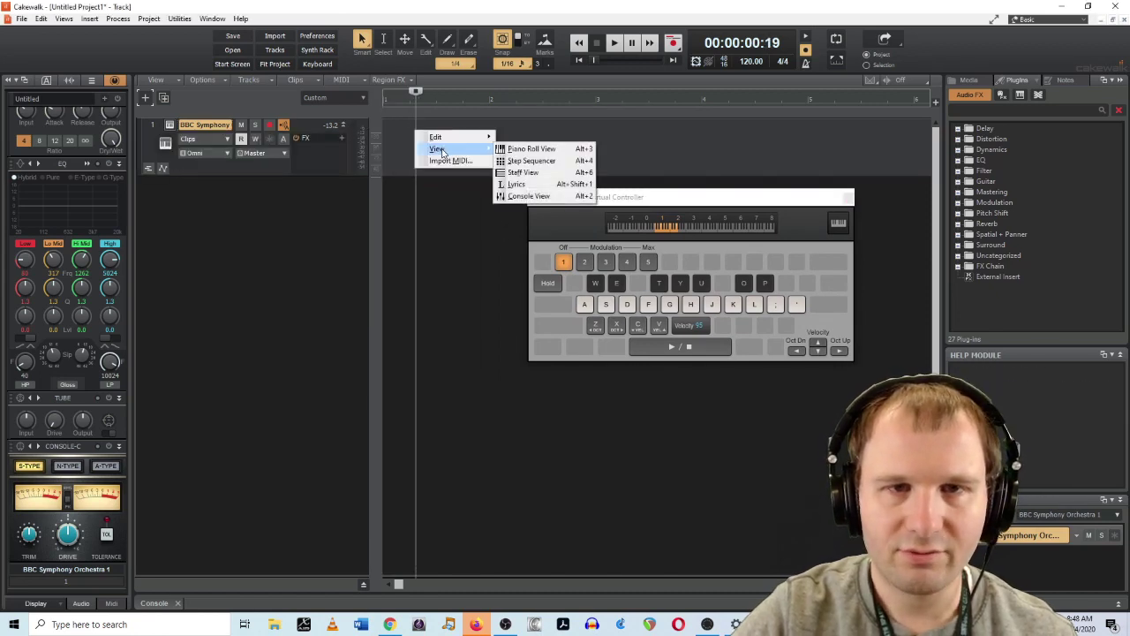
click(523, 150)
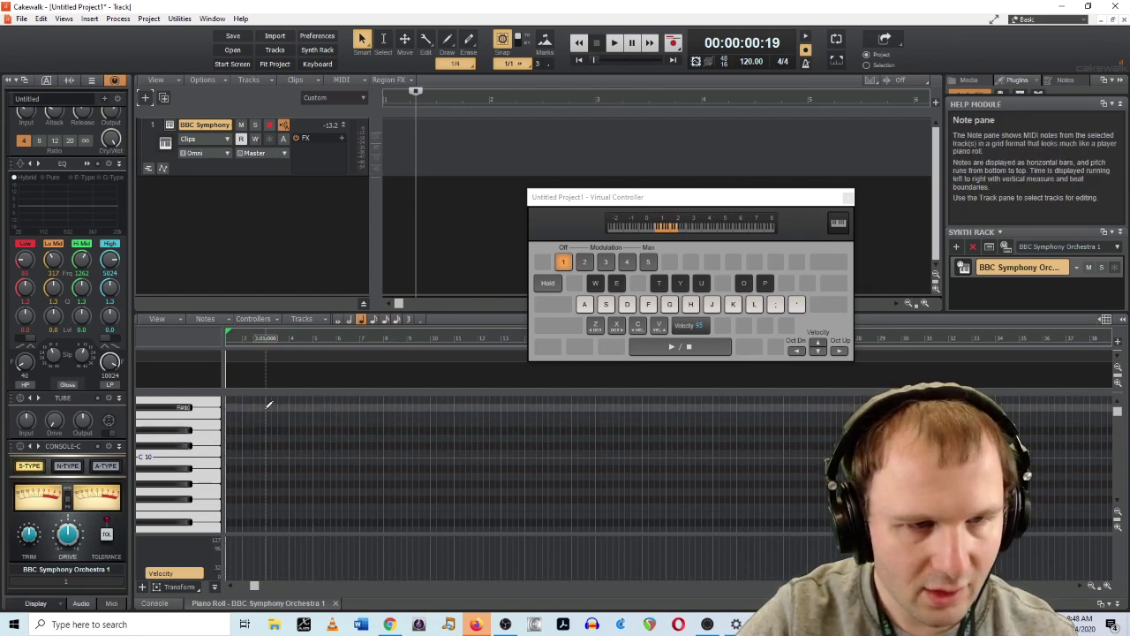
drag(606, 199, 662, 96)
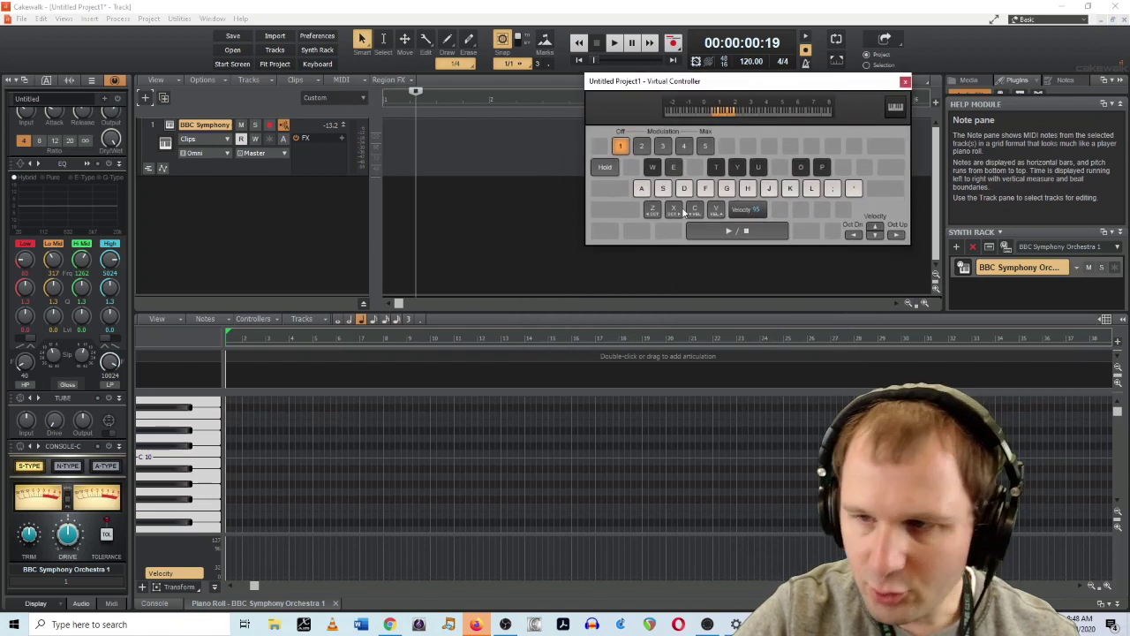
click(1108, 587)
click(1108, 587)
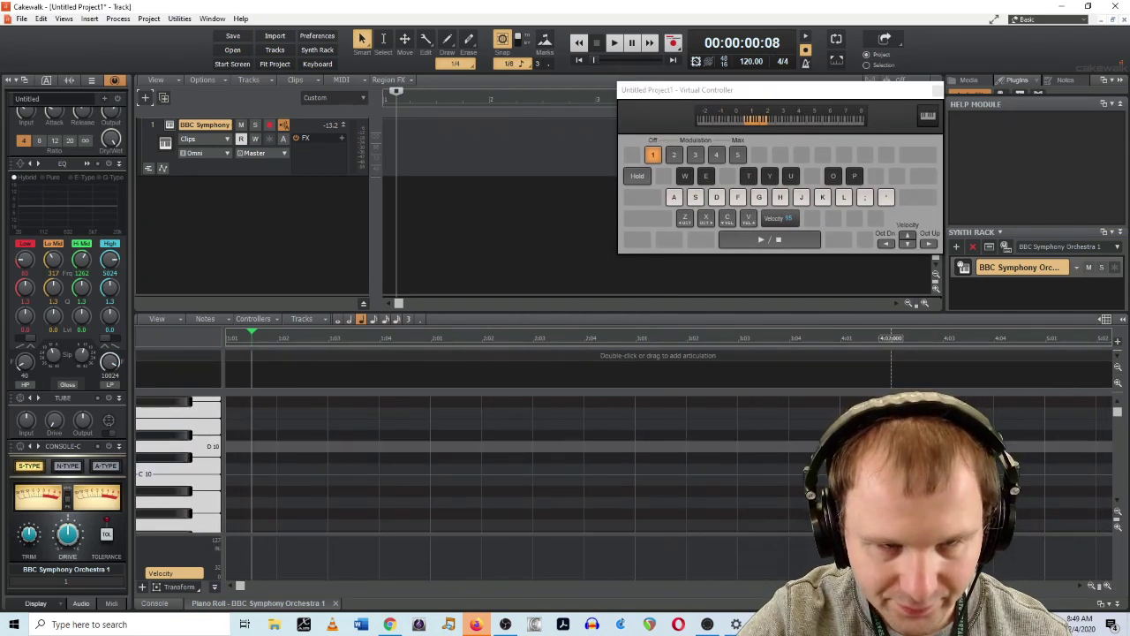
click(1091, 586)
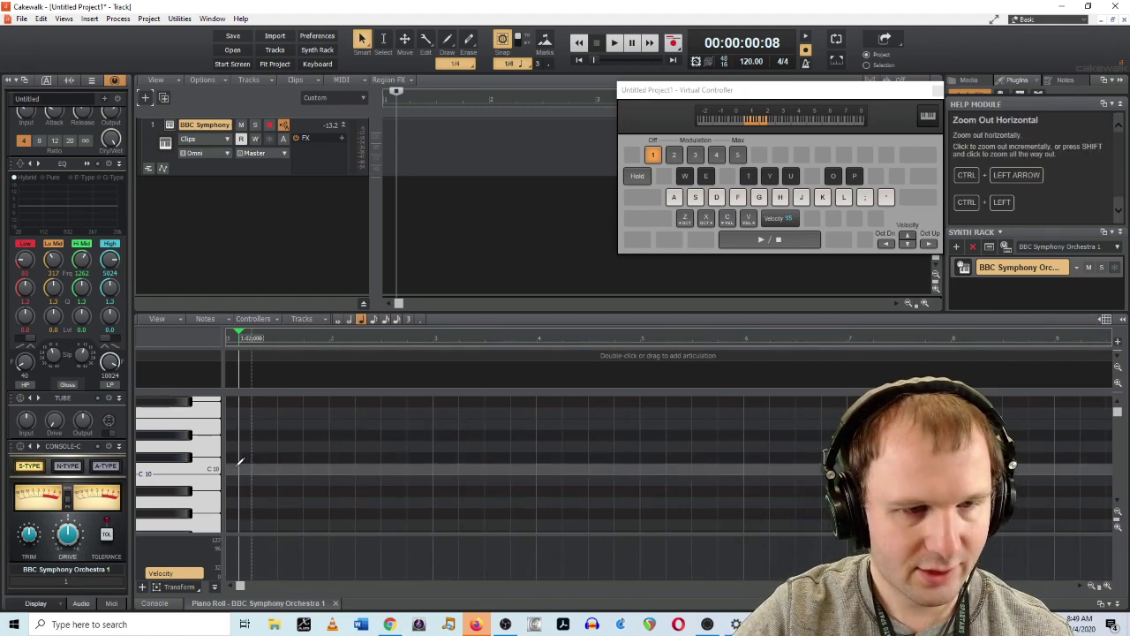
- Draw a note at the start of the C10 row, play it, then add one on C5
click(238, 468)
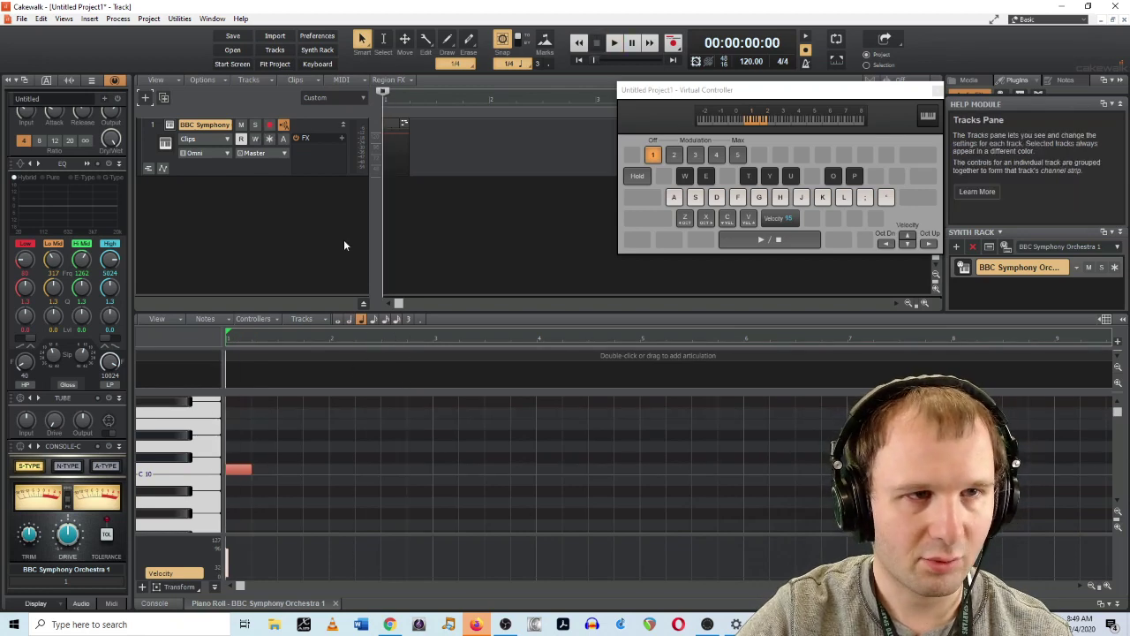
key(space)
key(space)
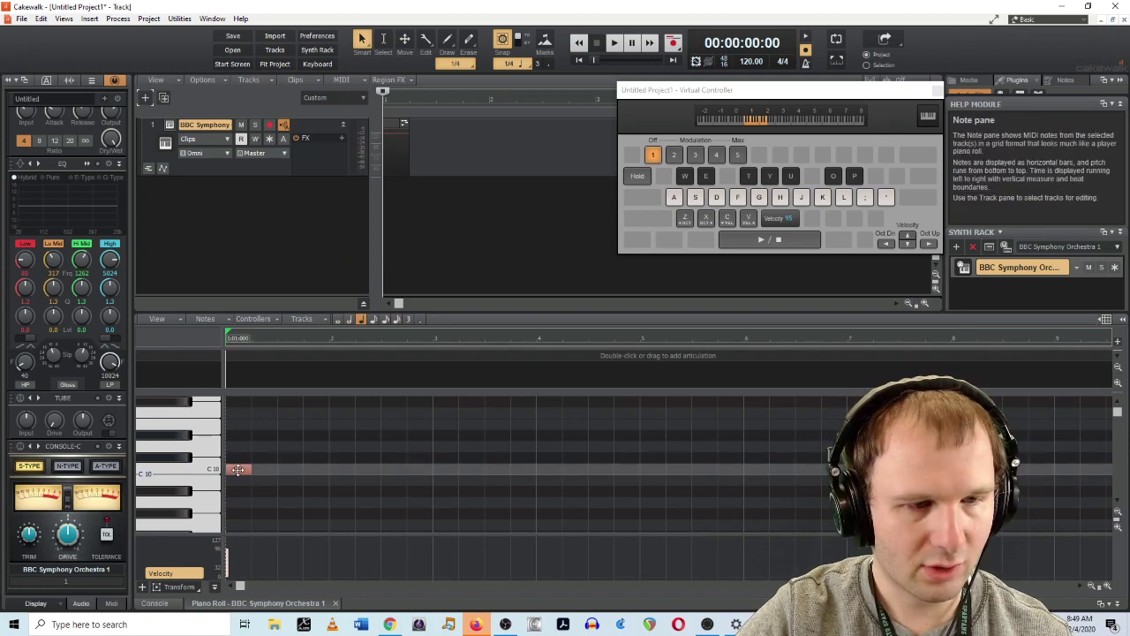
scroll(236, 468, down, 1)
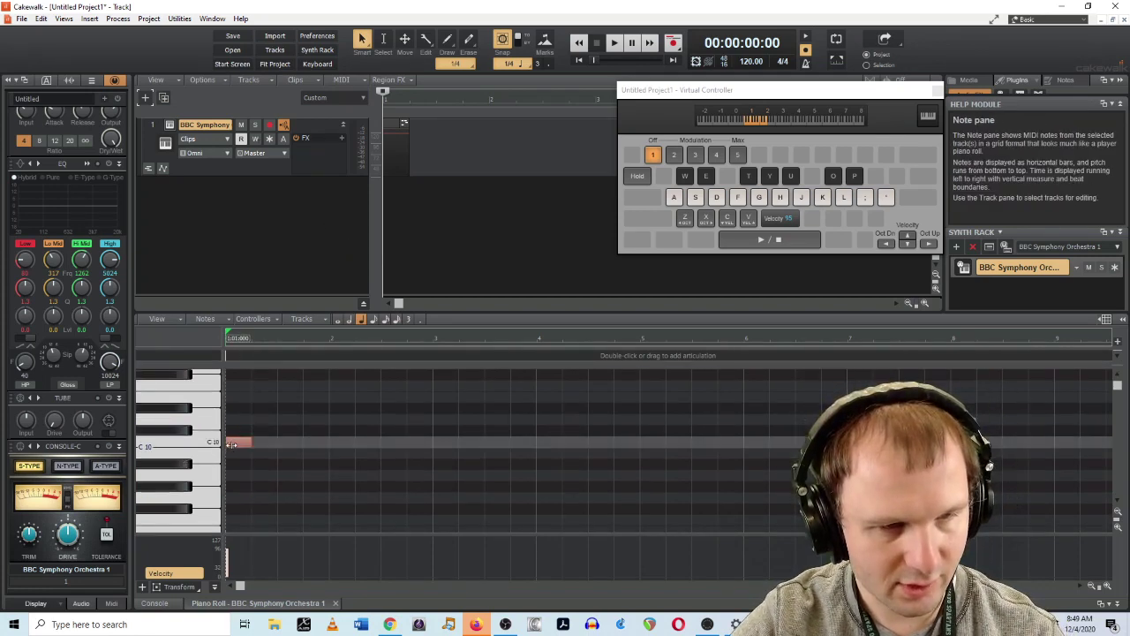
scroll(239, 441, down, 7)
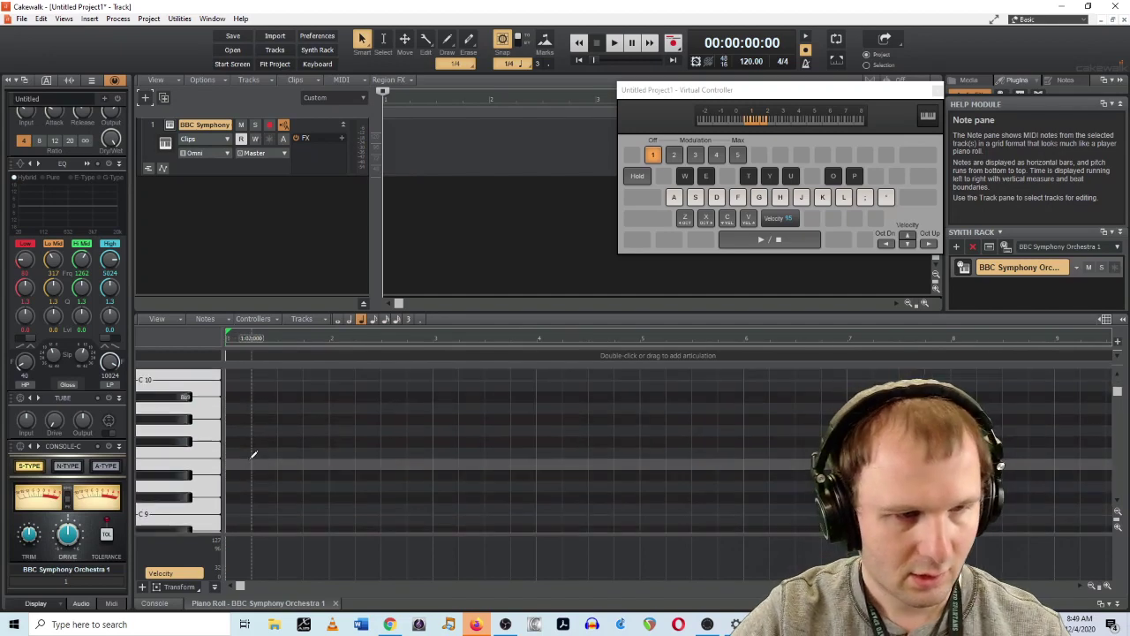
scroll(253, 455, down, 15)
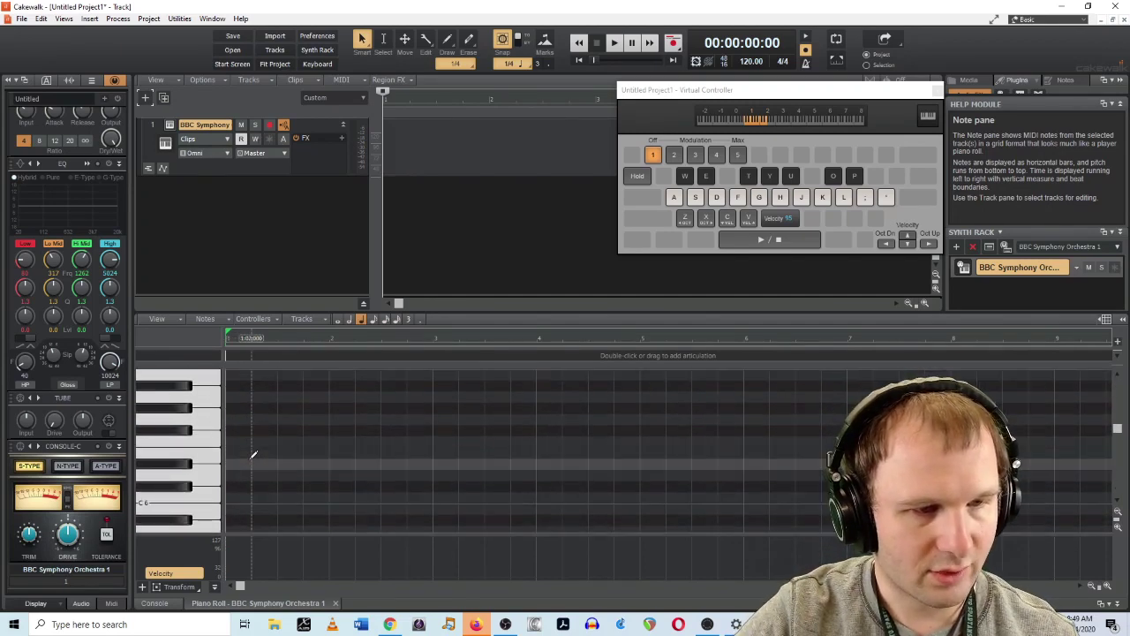
scroll(252, 455, down, 3)
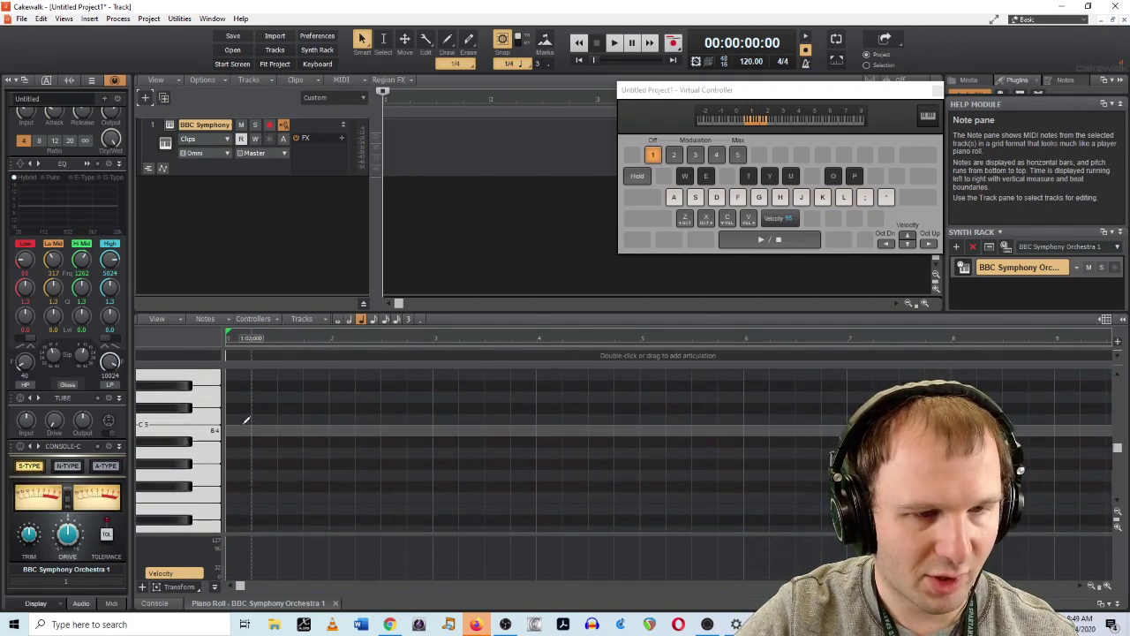
click(244, 419)
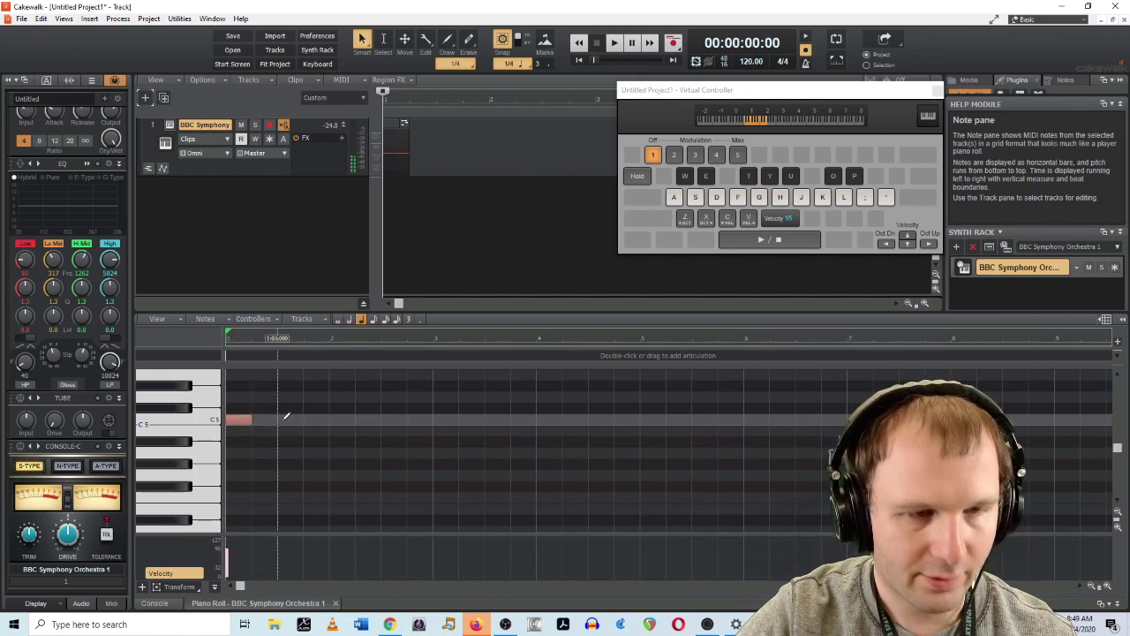
scroll(285, 416, up, 1)
- Draw alternating upper and C5 notes from the bar start and play them back
key(ctrl+z)
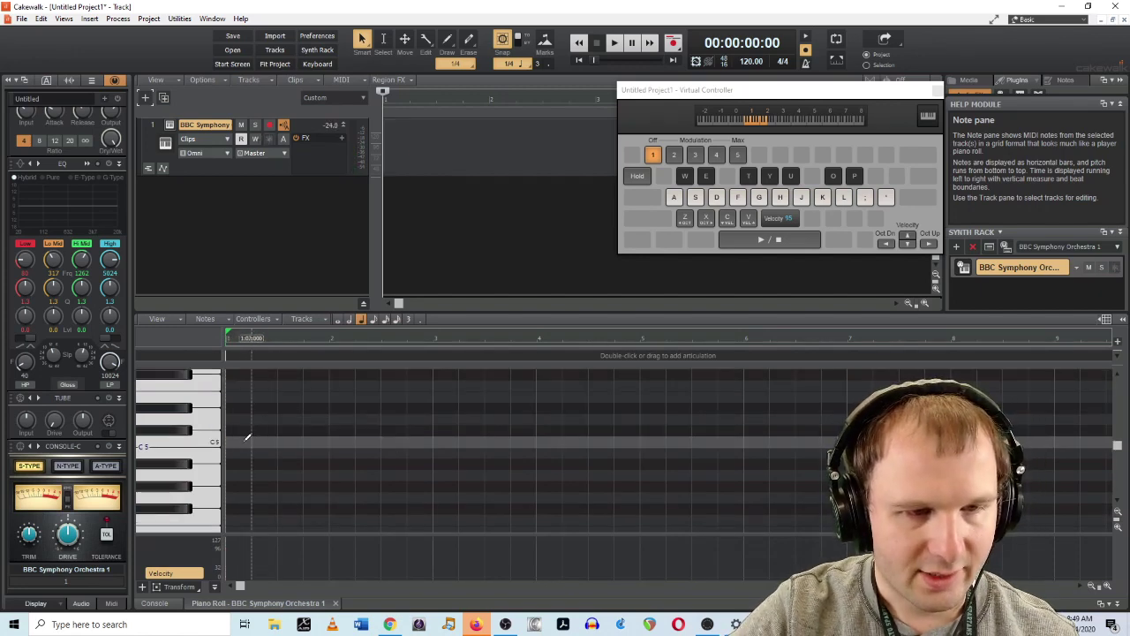
click(256, 410)
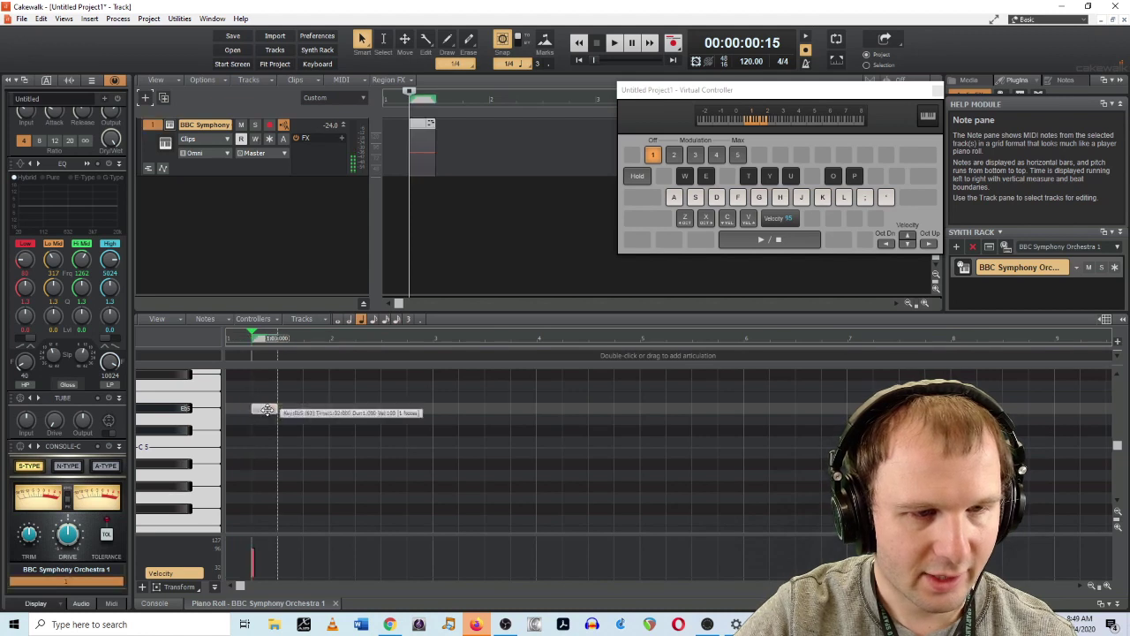
drag(258, 410, 254, 438)
click(275, 440)
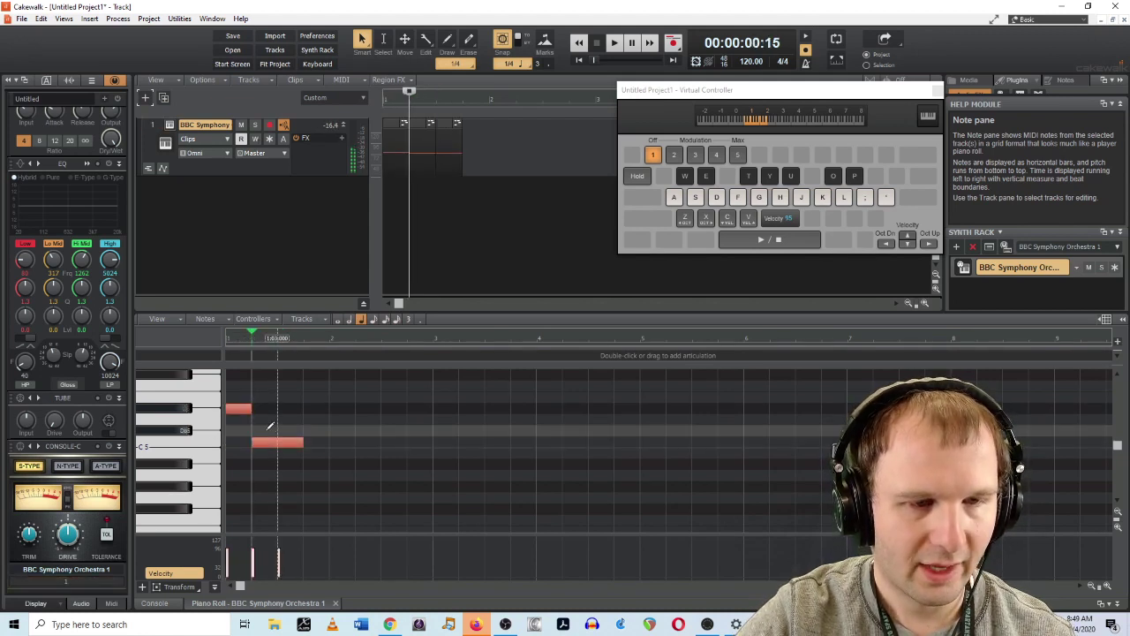
click(316, 407)
click(358, 408)
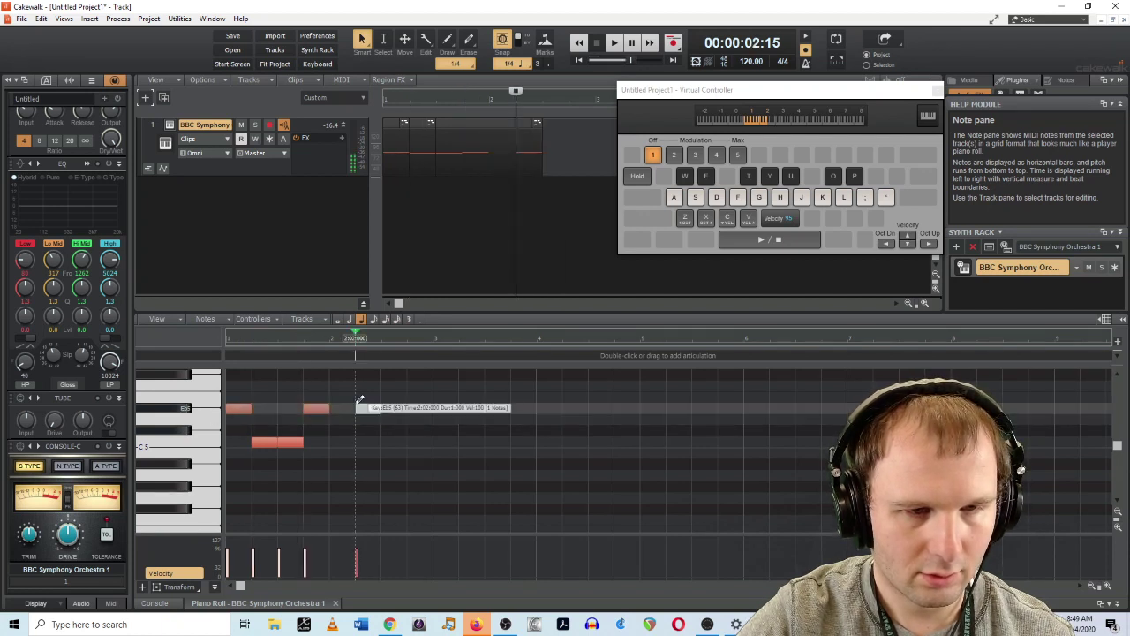
click(353, 406)
click(382, 443)
click(353, 341)
key(a)
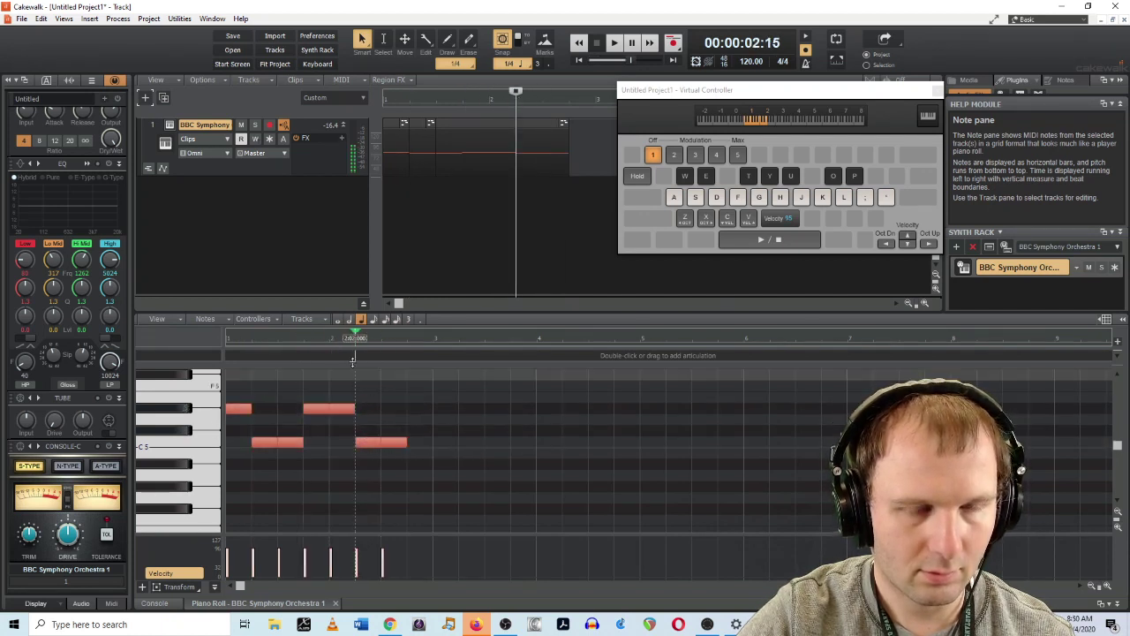
click(391, 100)
key(space)
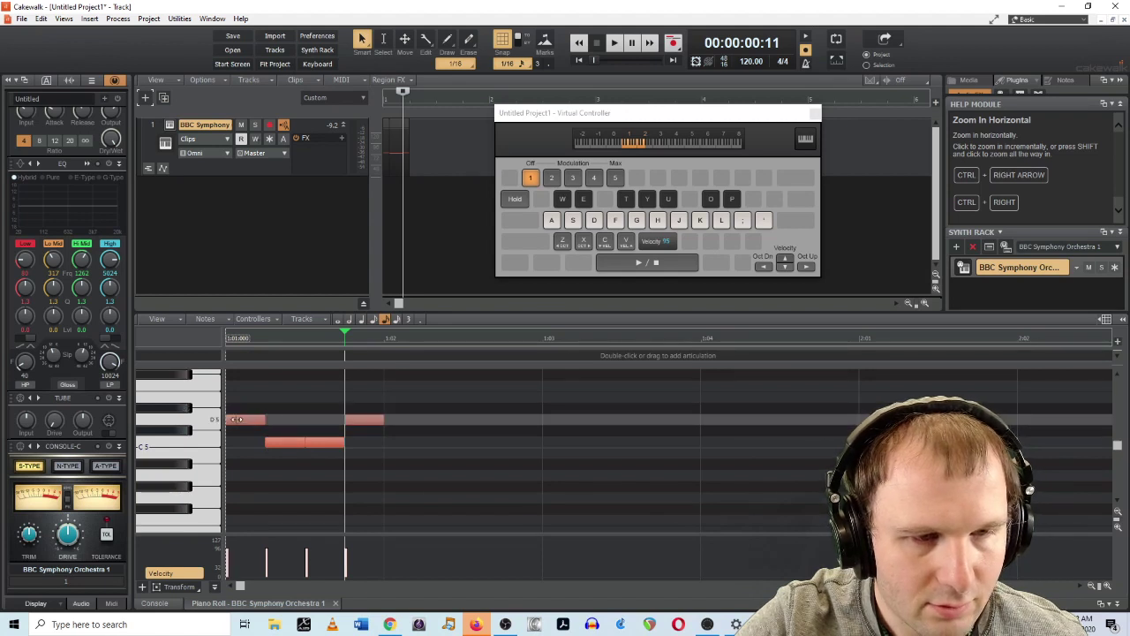
- Raise the upper notes a semitone to Eb5 and extend the Eb5–C5 pattern
drag(240, 421, 240, 409)
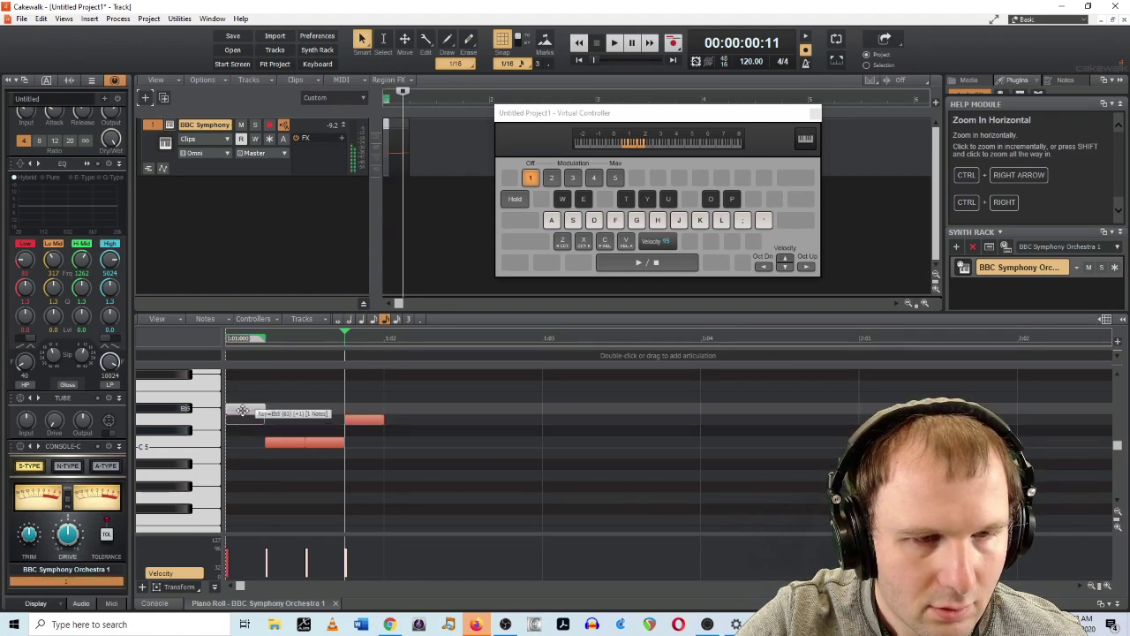
drag(368, 417, 368, 407)
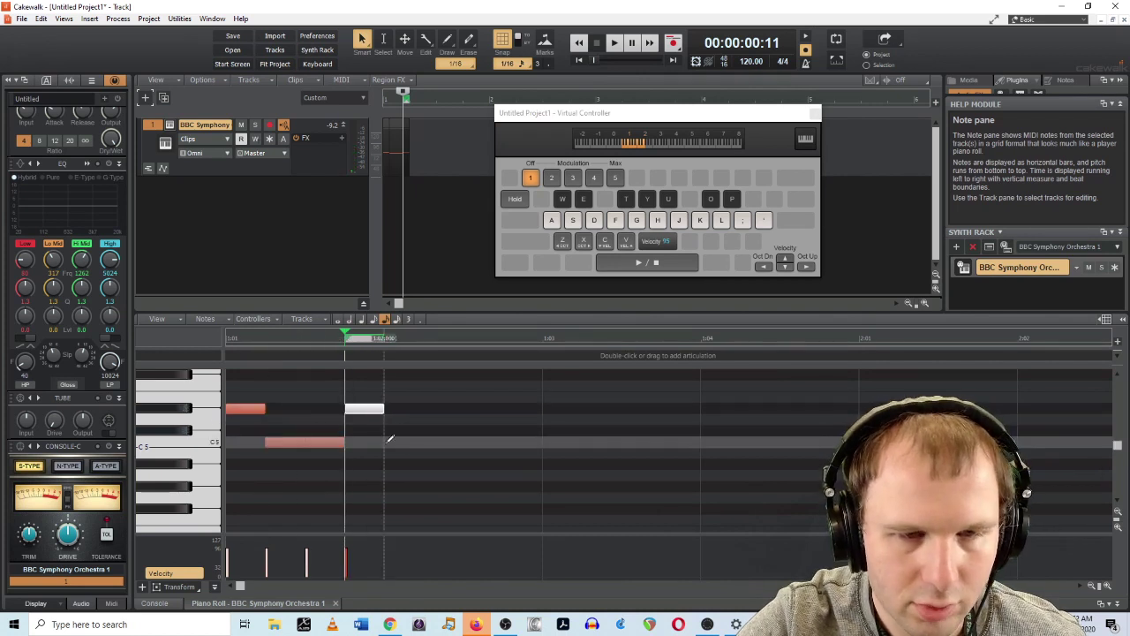
click(397, 408)
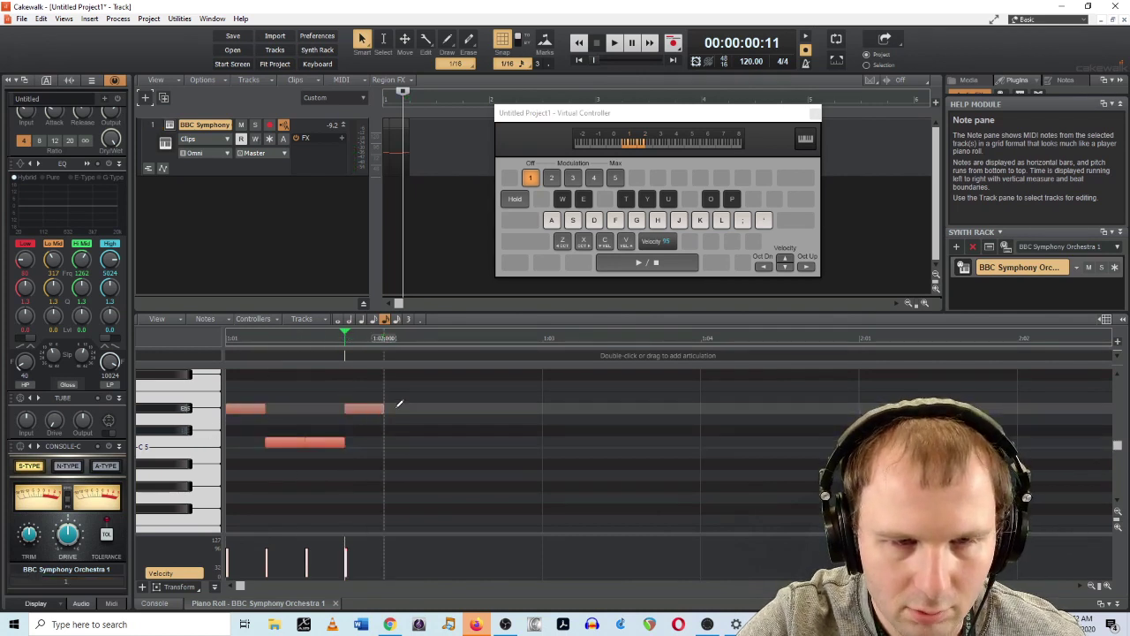
click(446, 440)
click(481, 440)
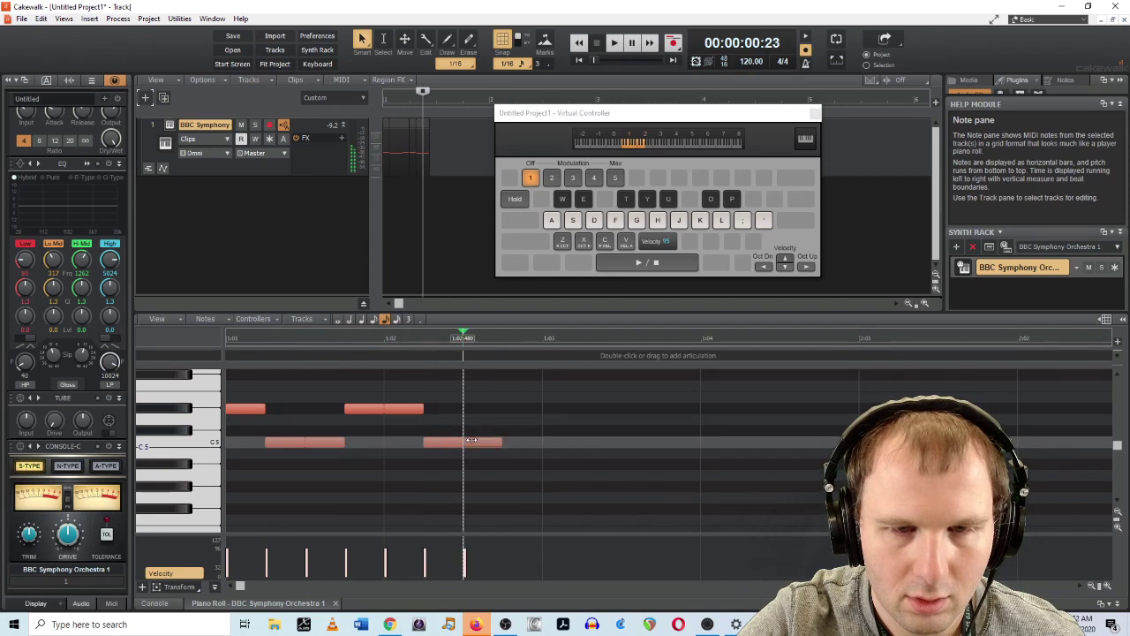
click(521, 407)
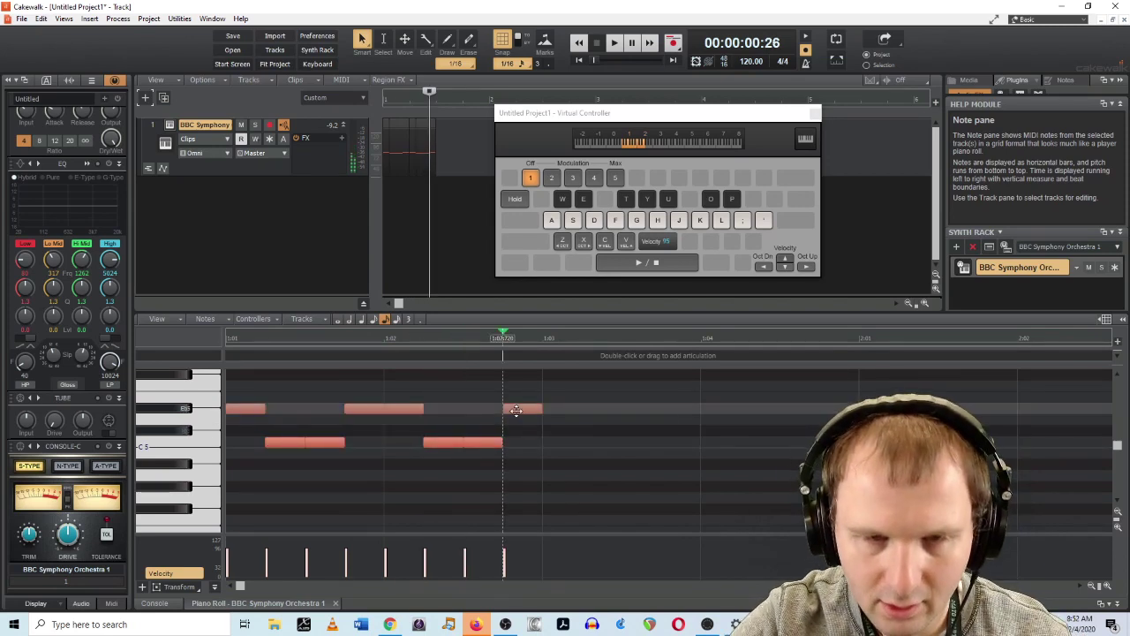
- Drag-repeat the Eb5–C5 pattern further along the bars and play it from the start
drag(399, 399, 562, 445)
click(562, 435)
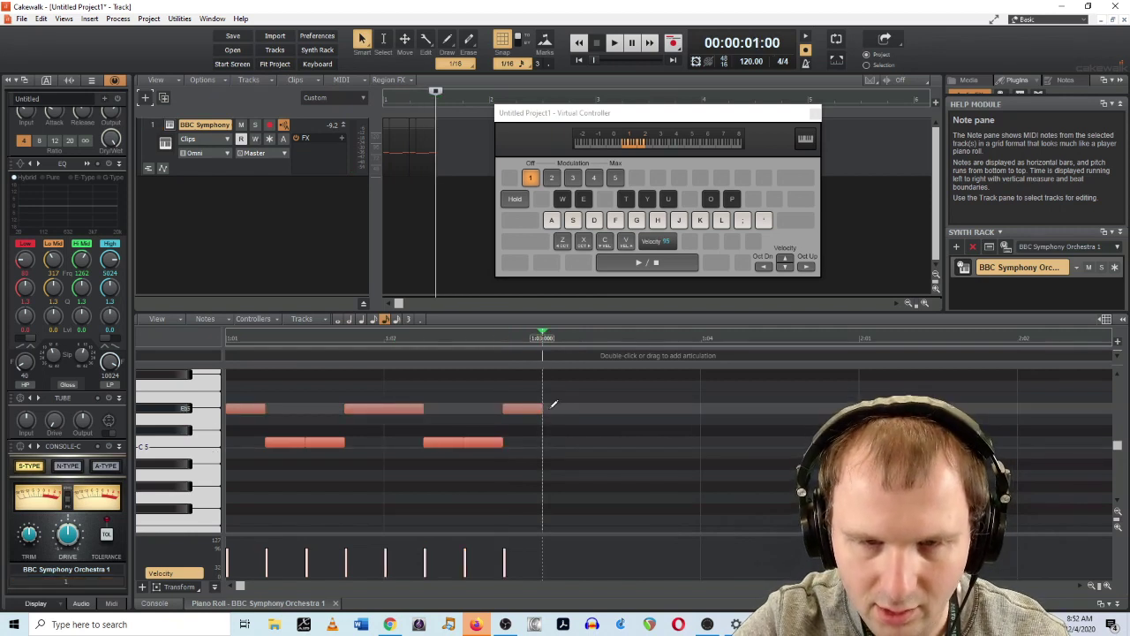
drag(553, 404, 700, 404)
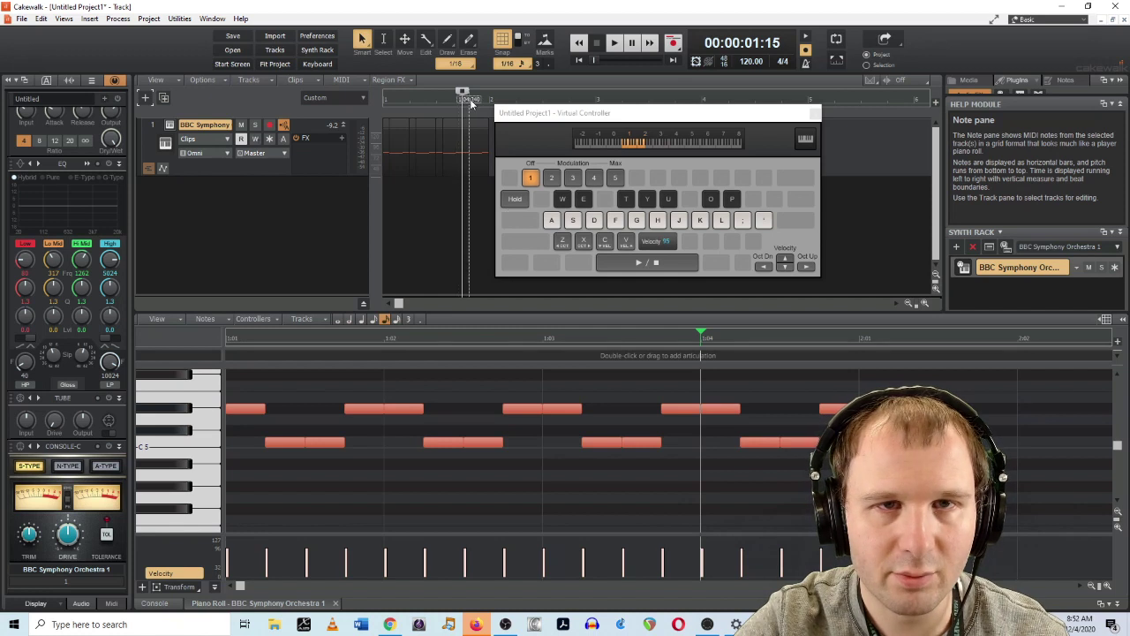
key(space)
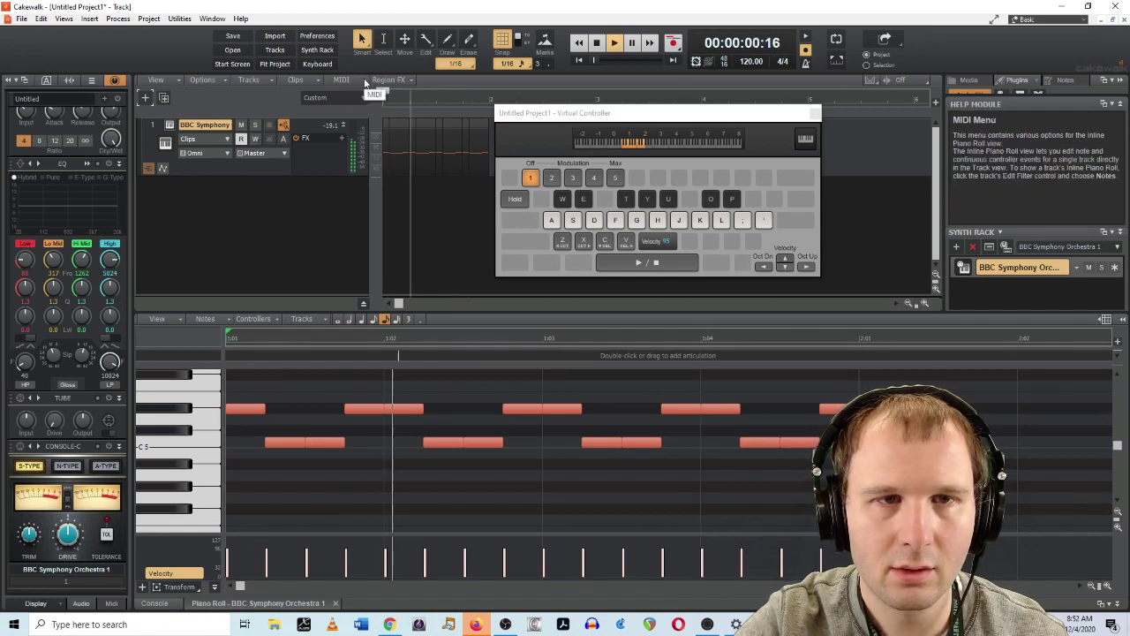
key(space)
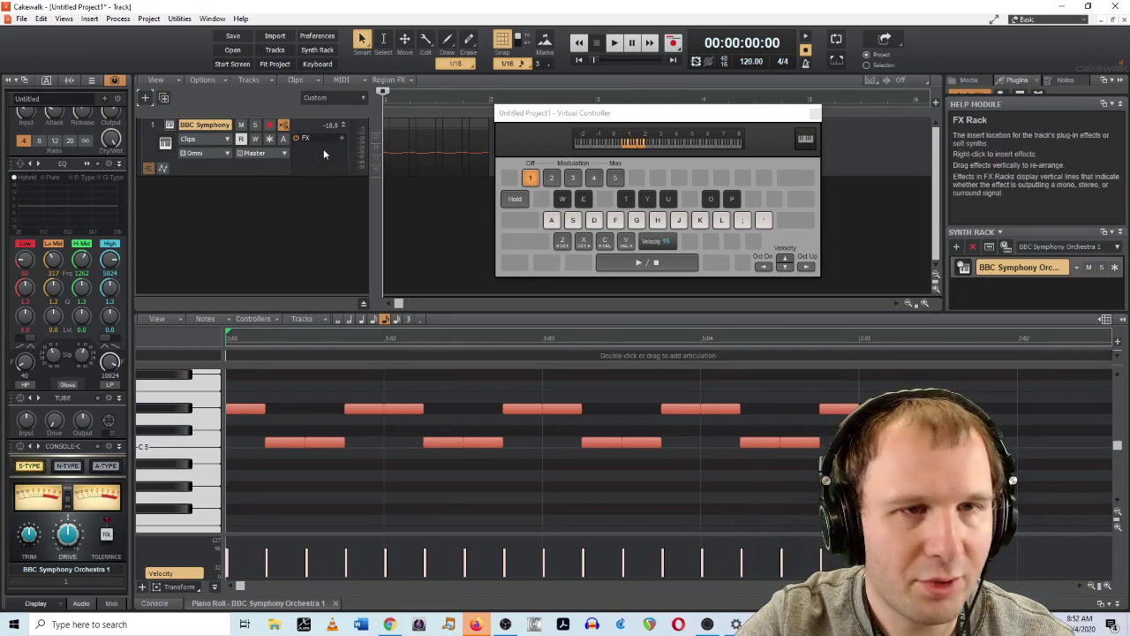
right_click(304, 138)
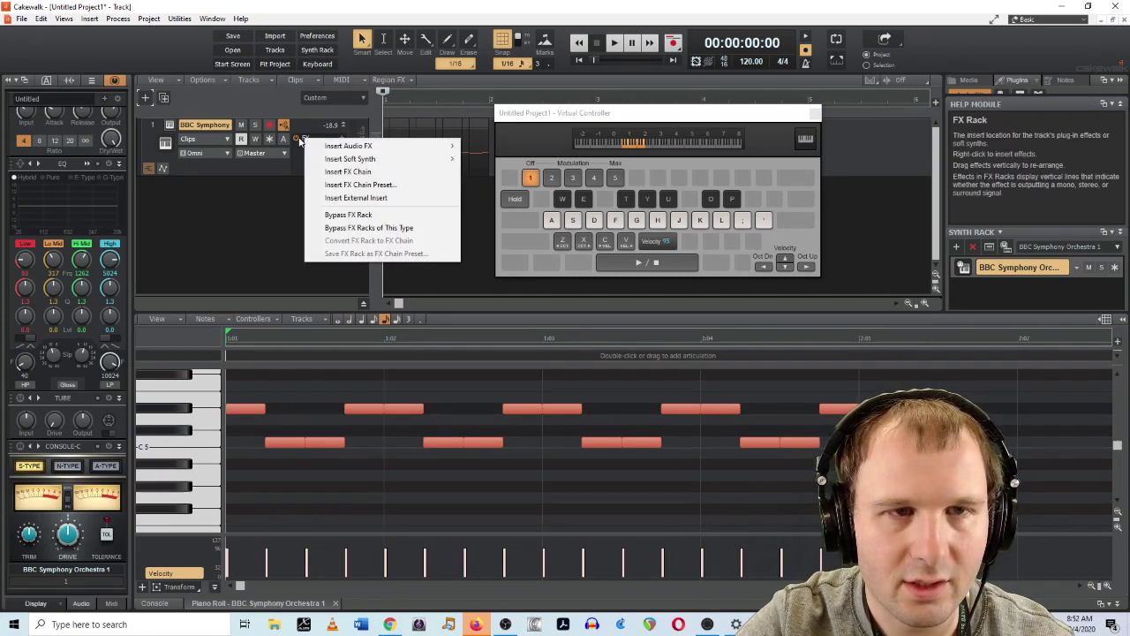
- Switch the Violins 1 patch to the Spiccato articulation and audition the project
click(301, 141)
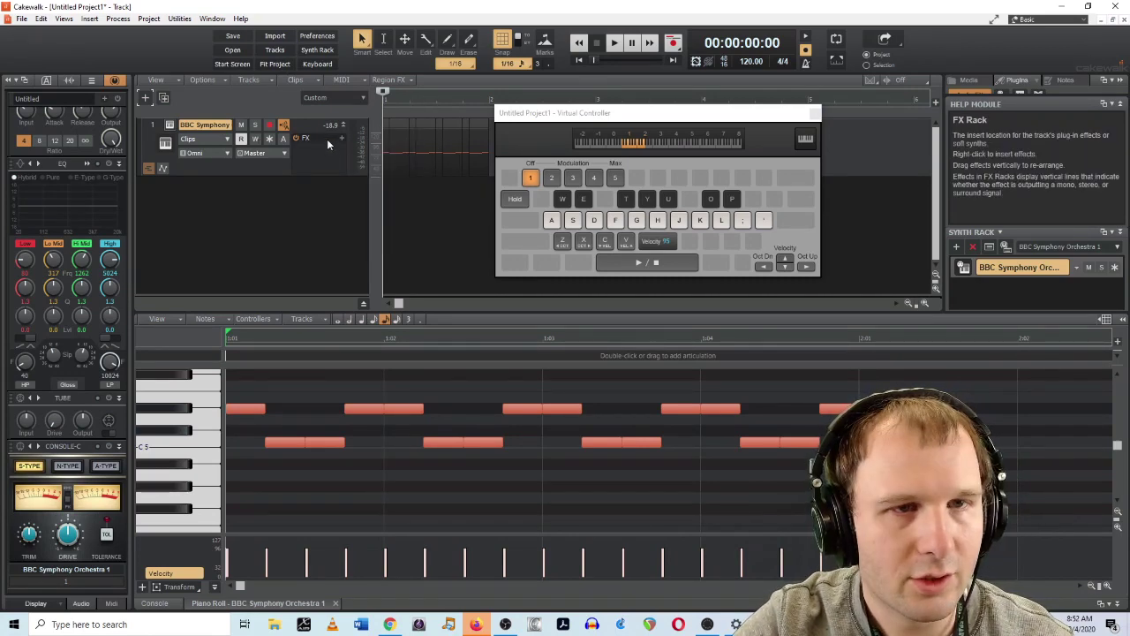
right_click(323, 138)
click(312, 153)
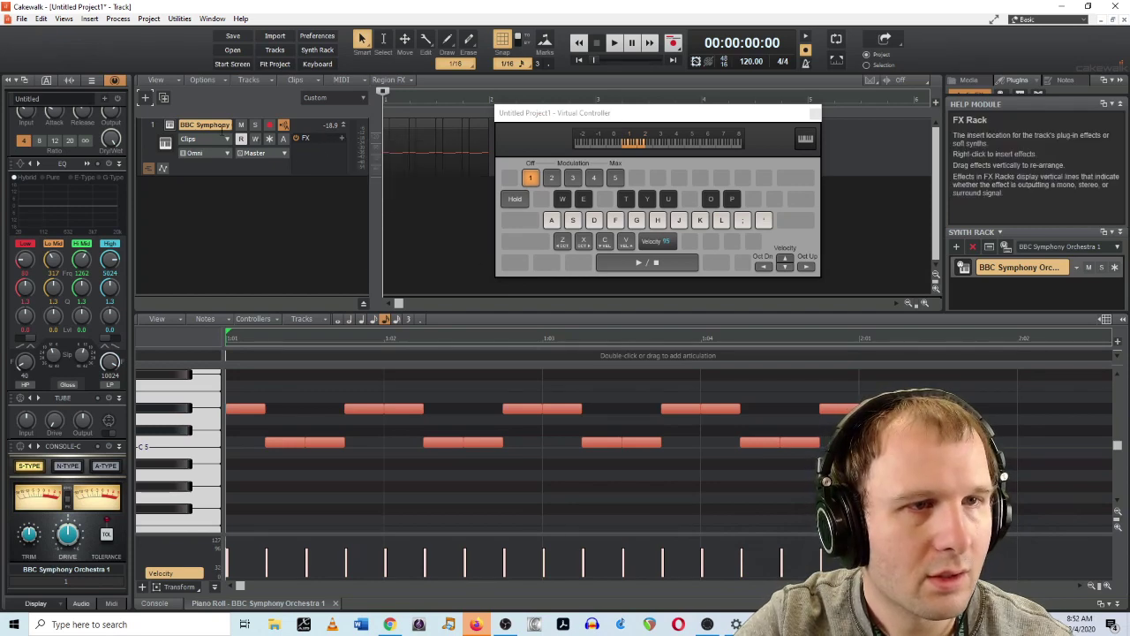
key(alt+Tab)
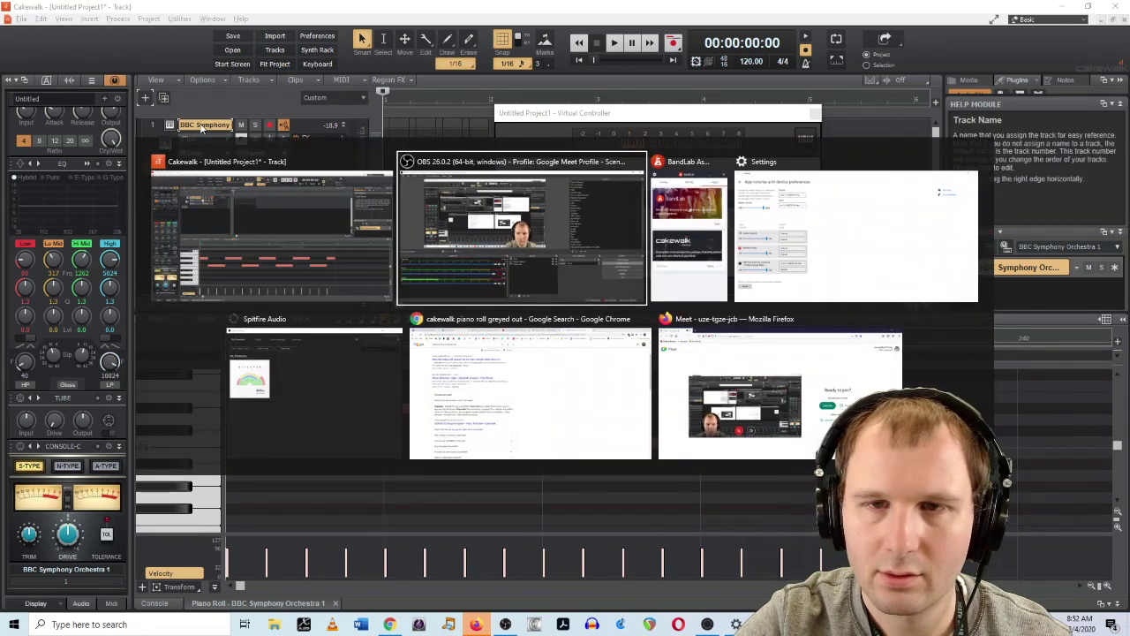
click(265, 234)
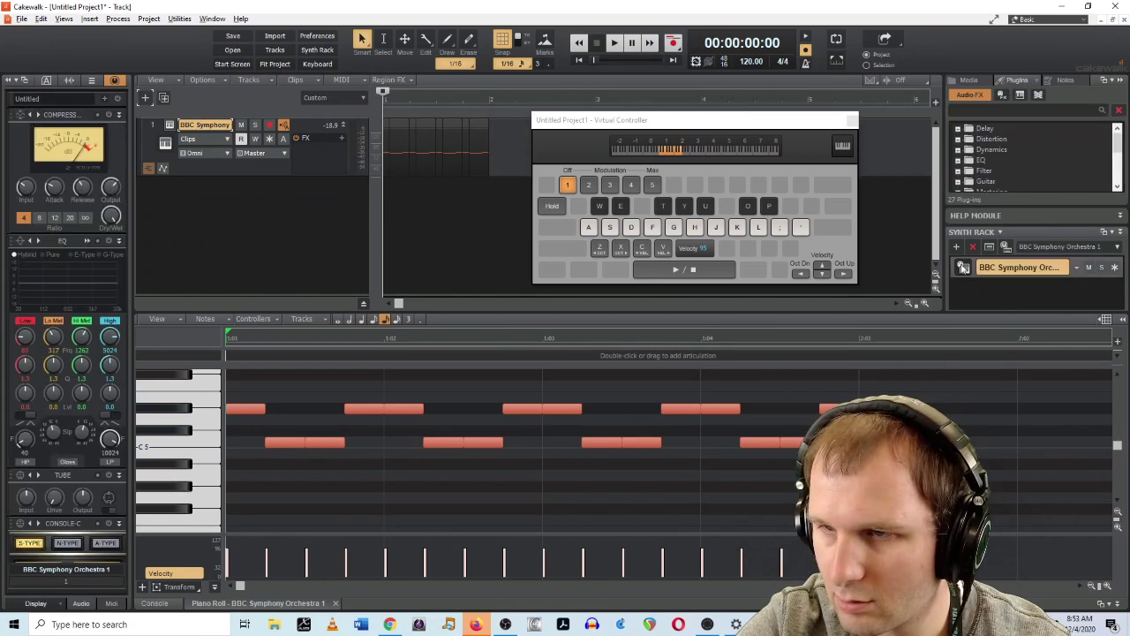
key(alt+Tab)
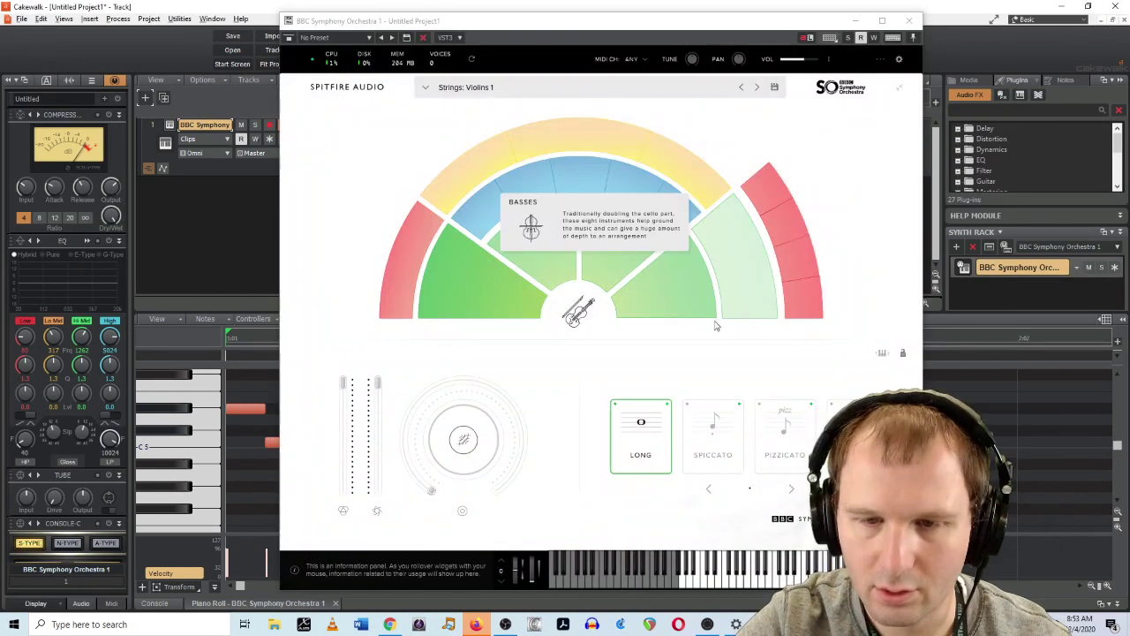
click(708, 433)
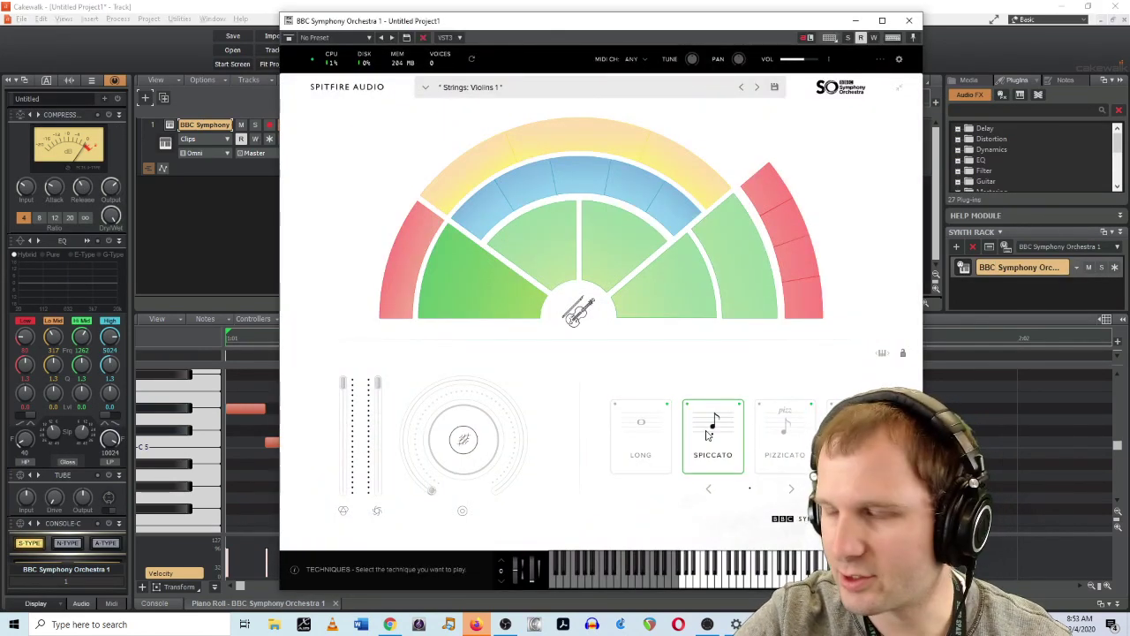
click(913, 21)
key(space)
click(634, 270)
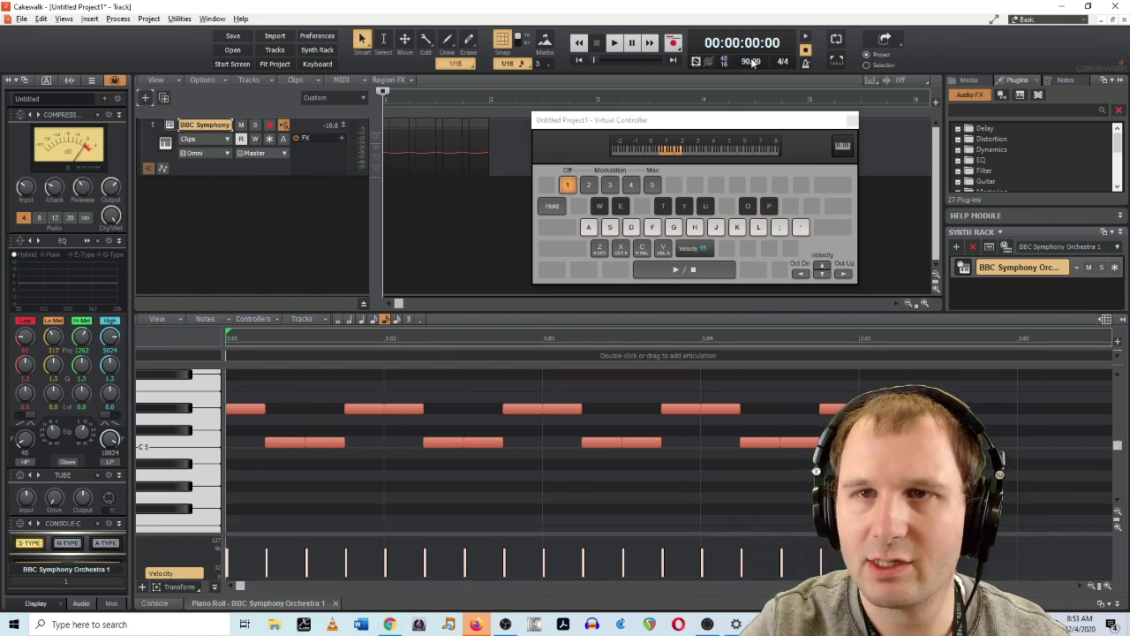
- Audition at tempo 90, then copy all nine pattern notes onward to about bar 5
key(space)
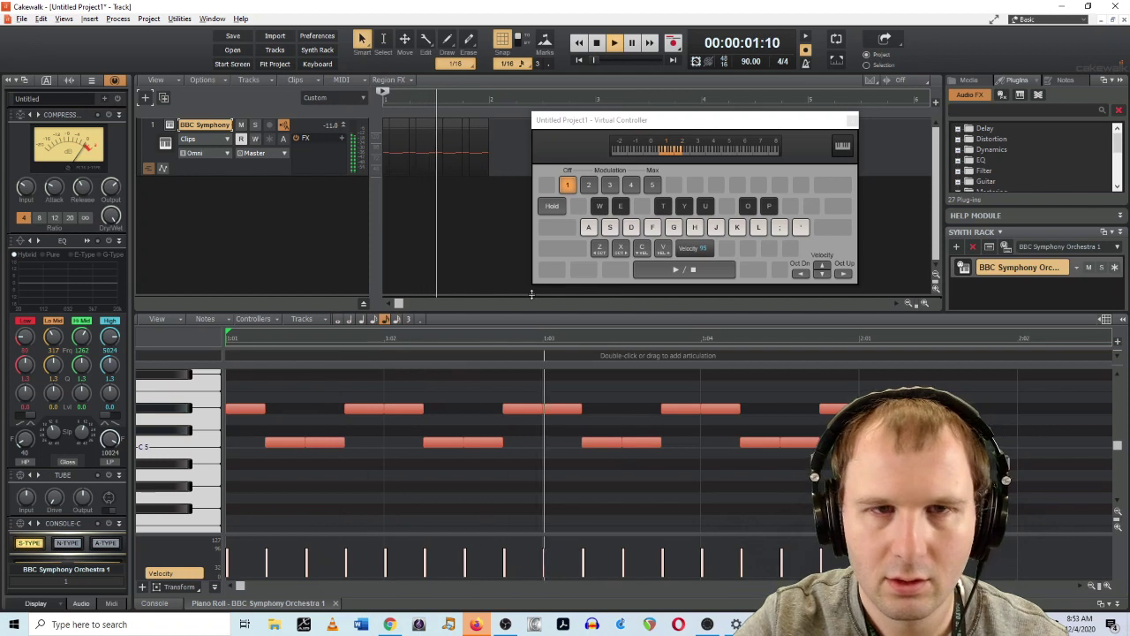
key(space)
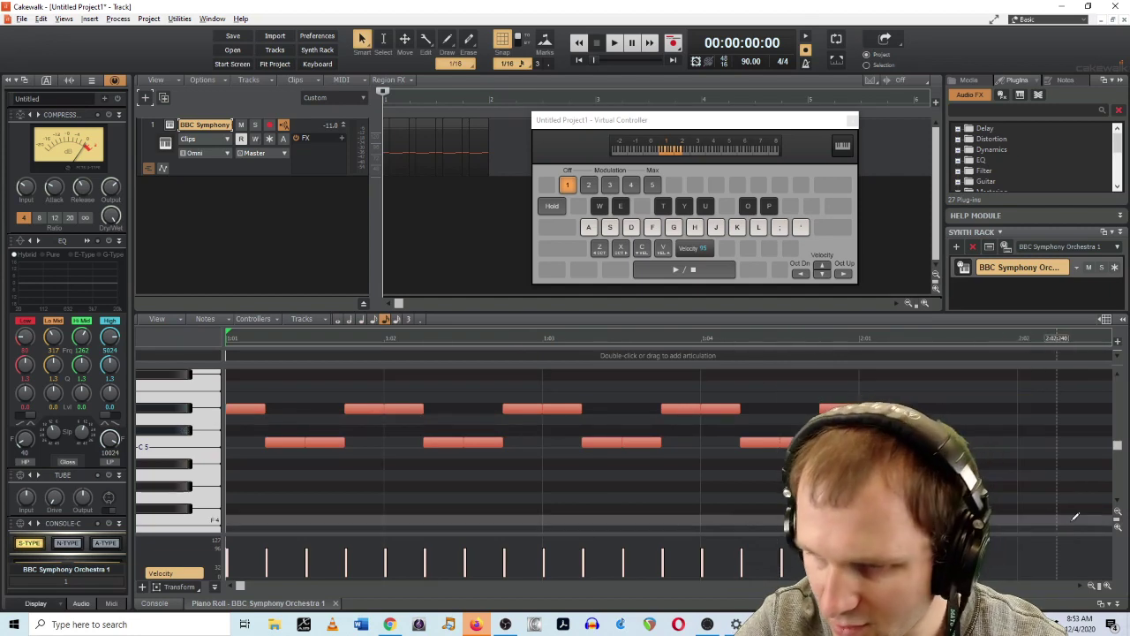
click(1092, 586)
click(1092, 587)
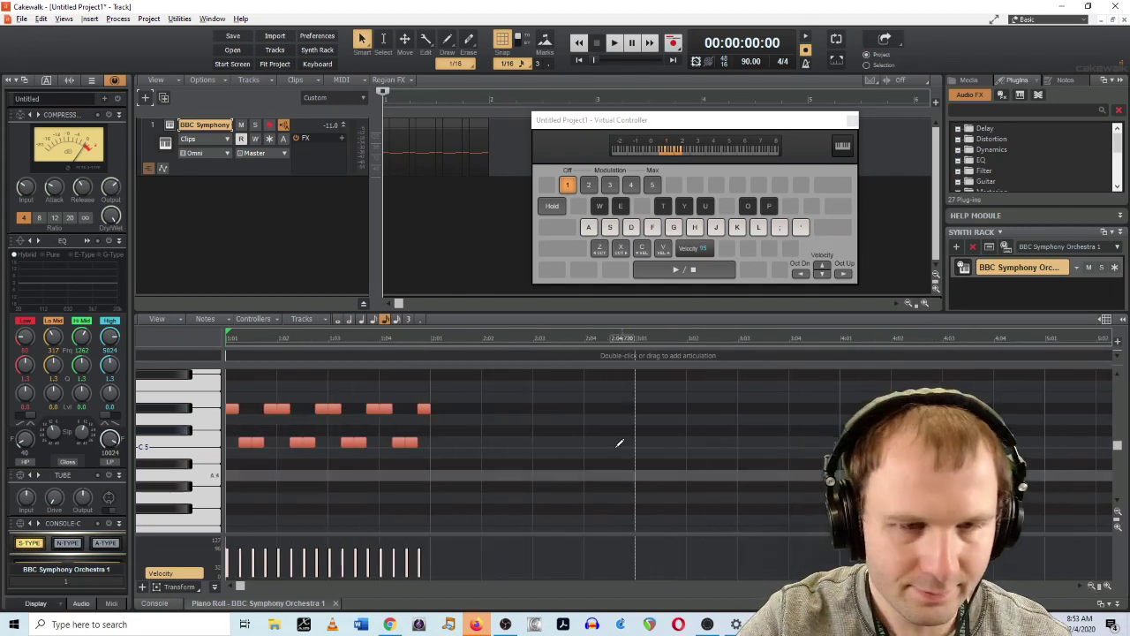
drag(468, 466, 227, 378)
mouse_move(428, 450)
mouse_down()
mouse_move(442, 424)
mouse_move(853, 423)
mouse_up()
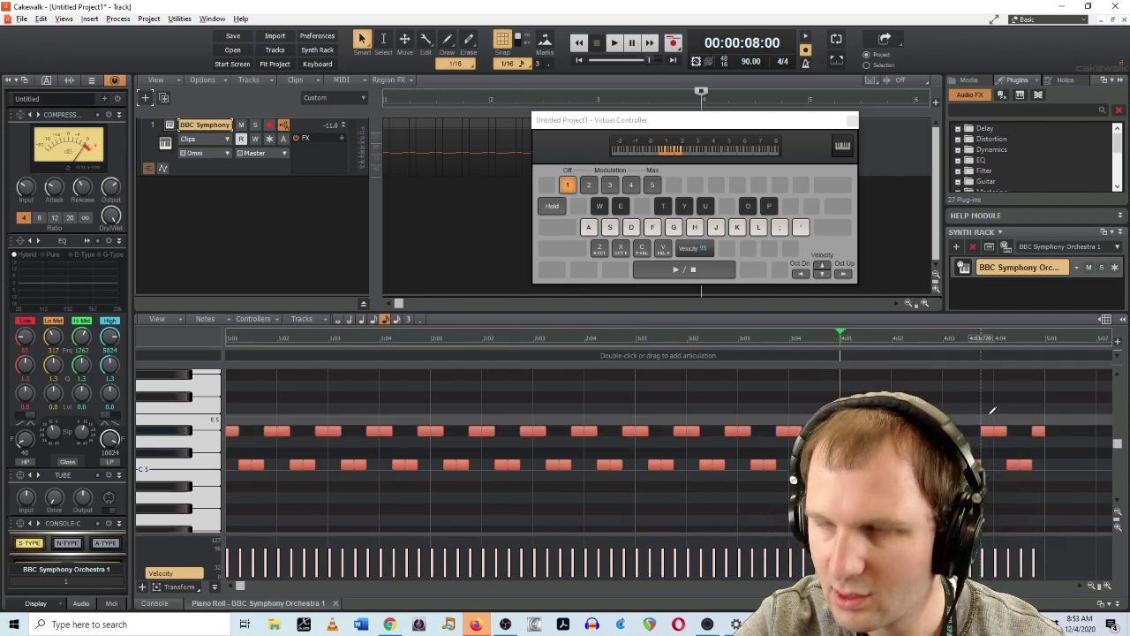
- Finish extending the violin pattern, then insert a new BBC Symphony Orchestra instrument track
click(611, 119)
click(324, 206)
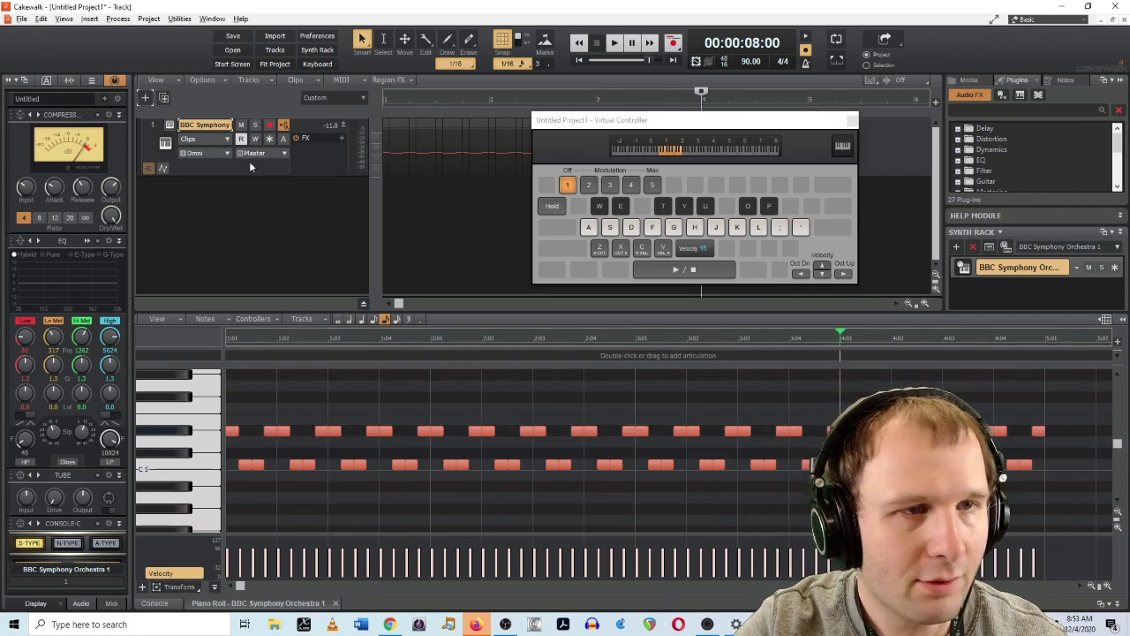
click(88, 19)
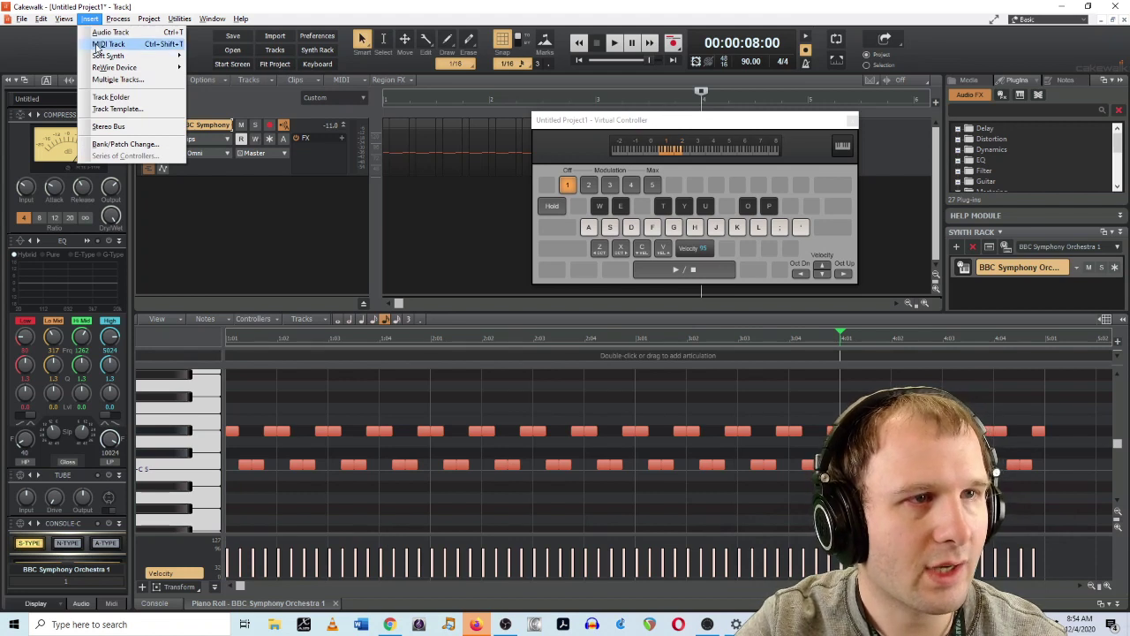
click(173, 164)
click(146, 97)
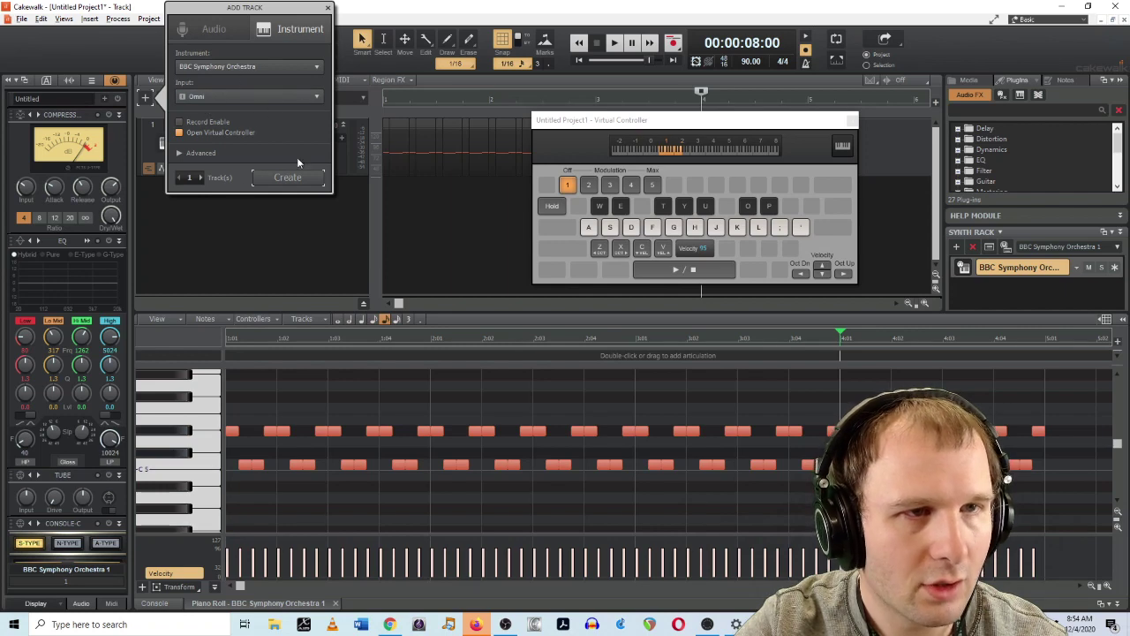
click(283, 177)
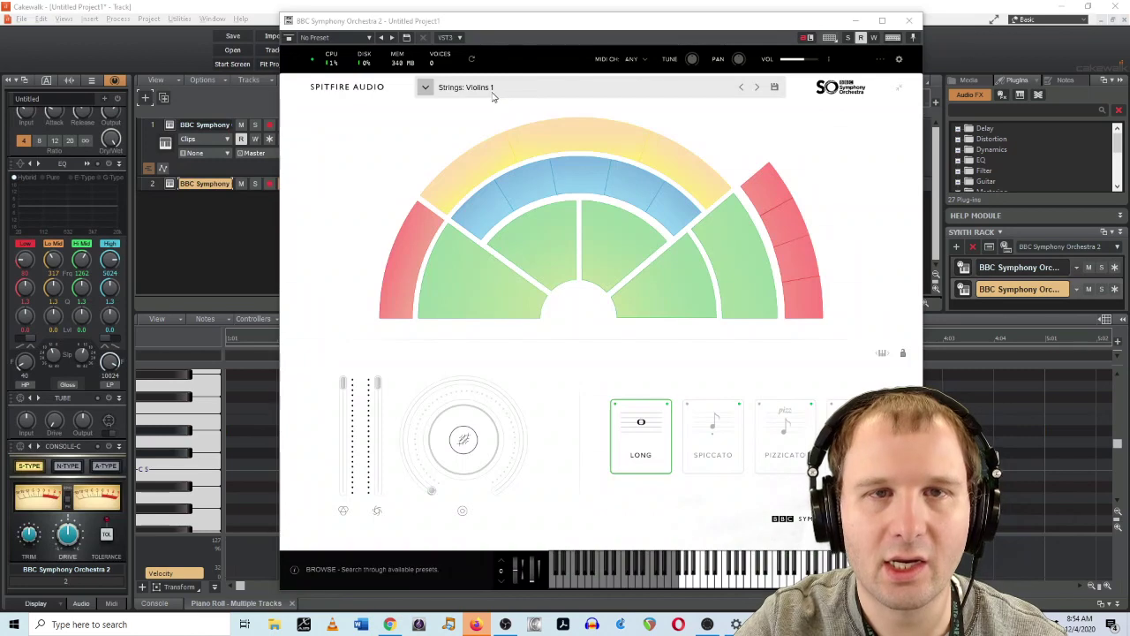
- Load the Strings: Celli patch into the new track and close its plugin window
click(476, 88)
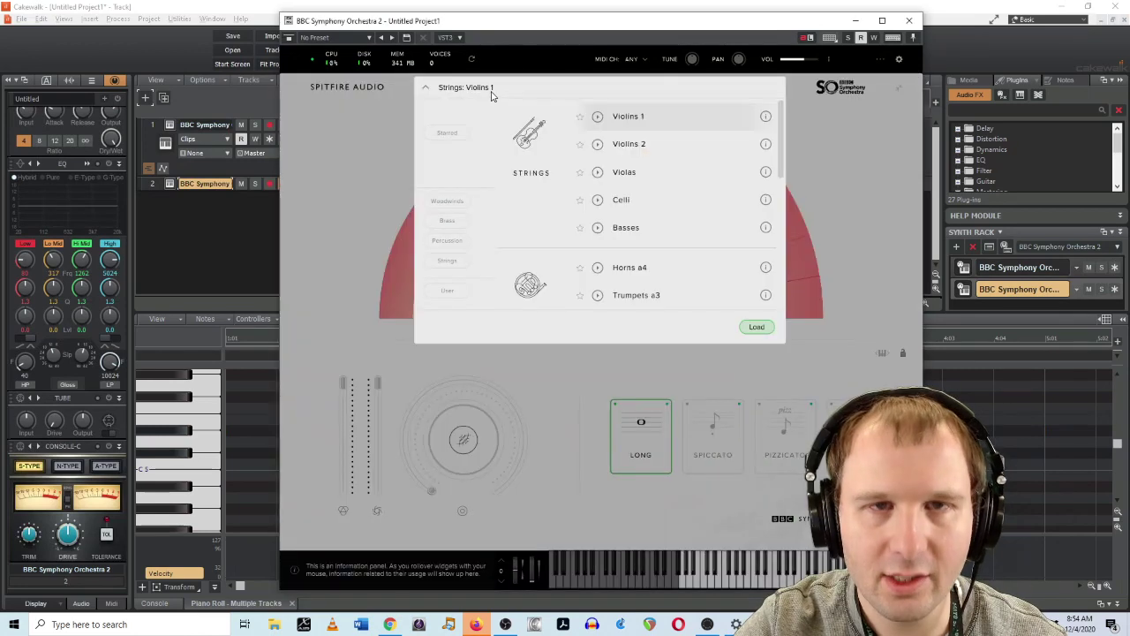
click(622, 201)
click(756, 327)
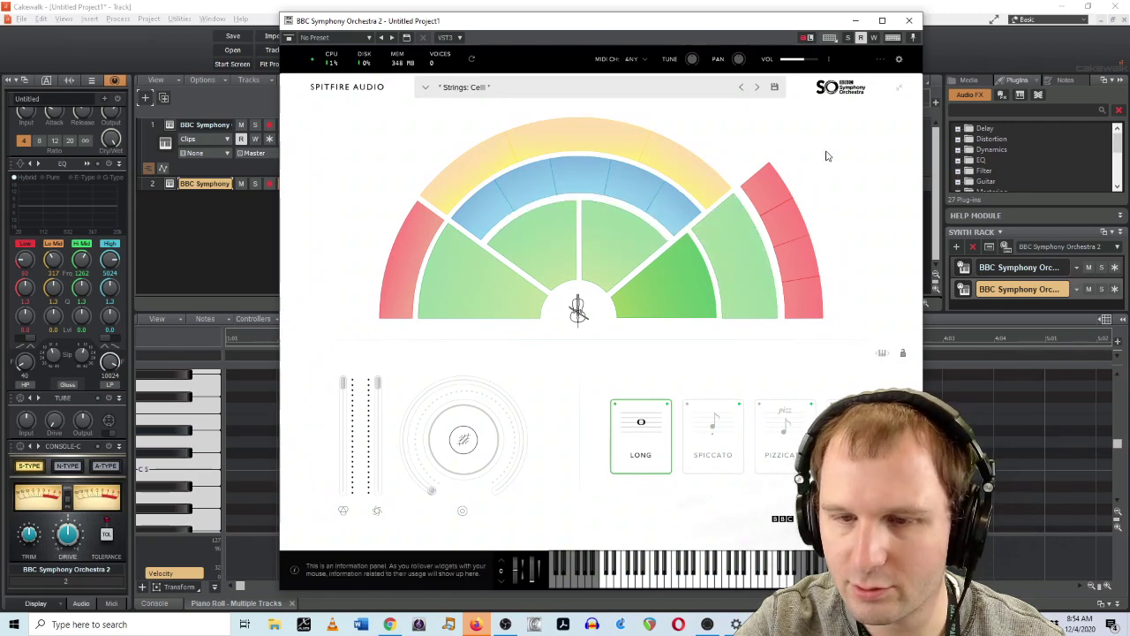
click(908, 20)
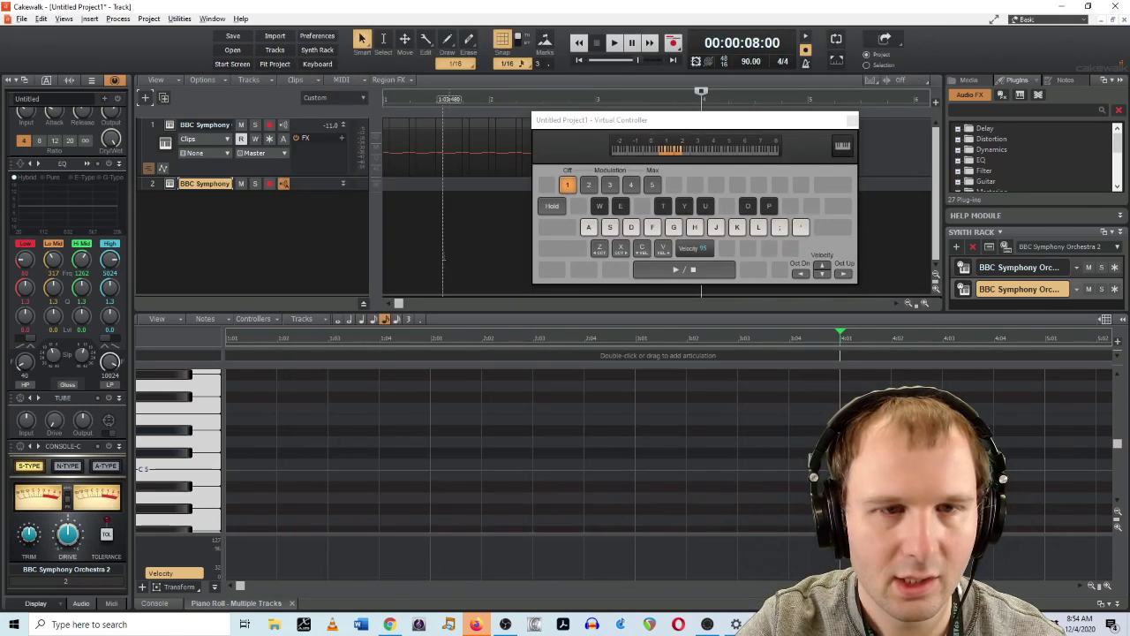
- Expand track 2 and show only the celli track in the Piano Roll
click(344, 184)
click(443, 208)
right_click(412, 208)
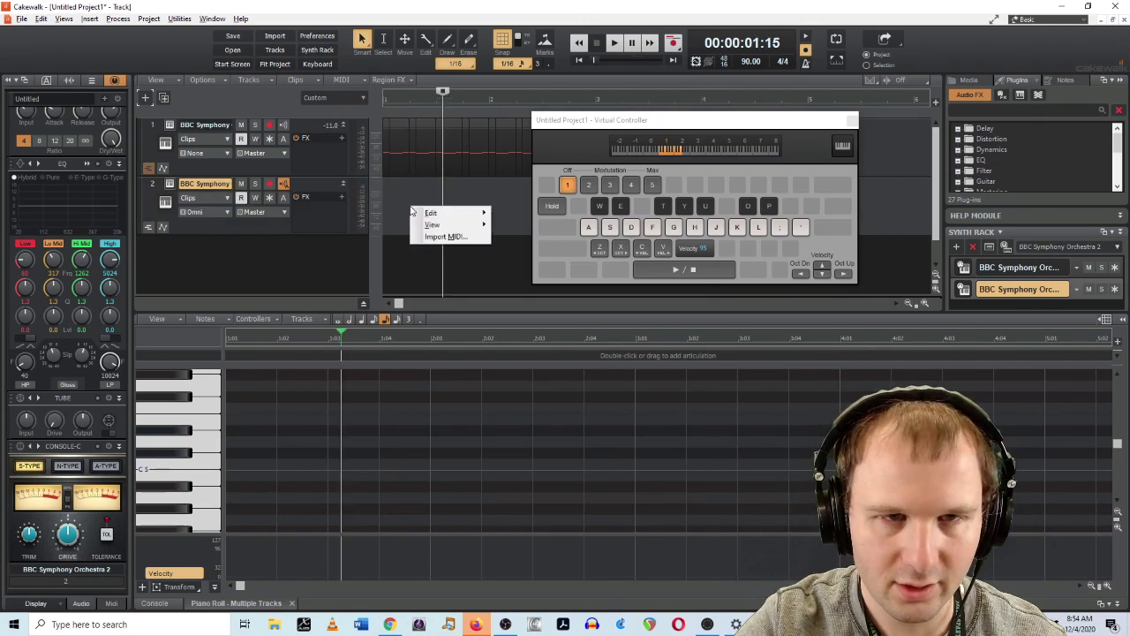
mouse_move(432, 224)
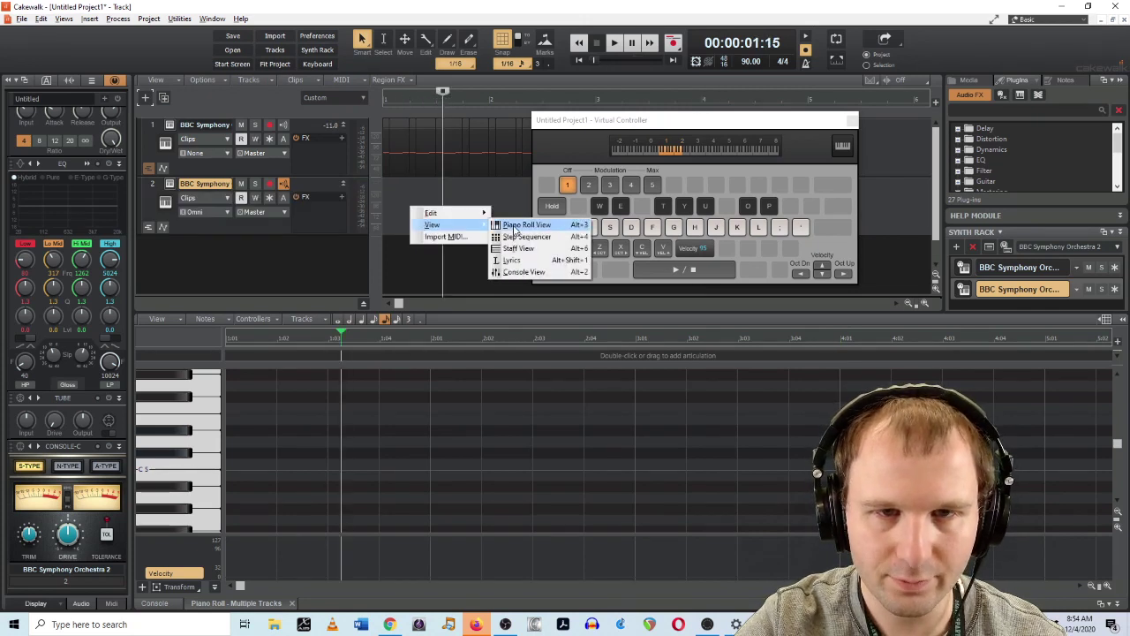
click(516, 226)
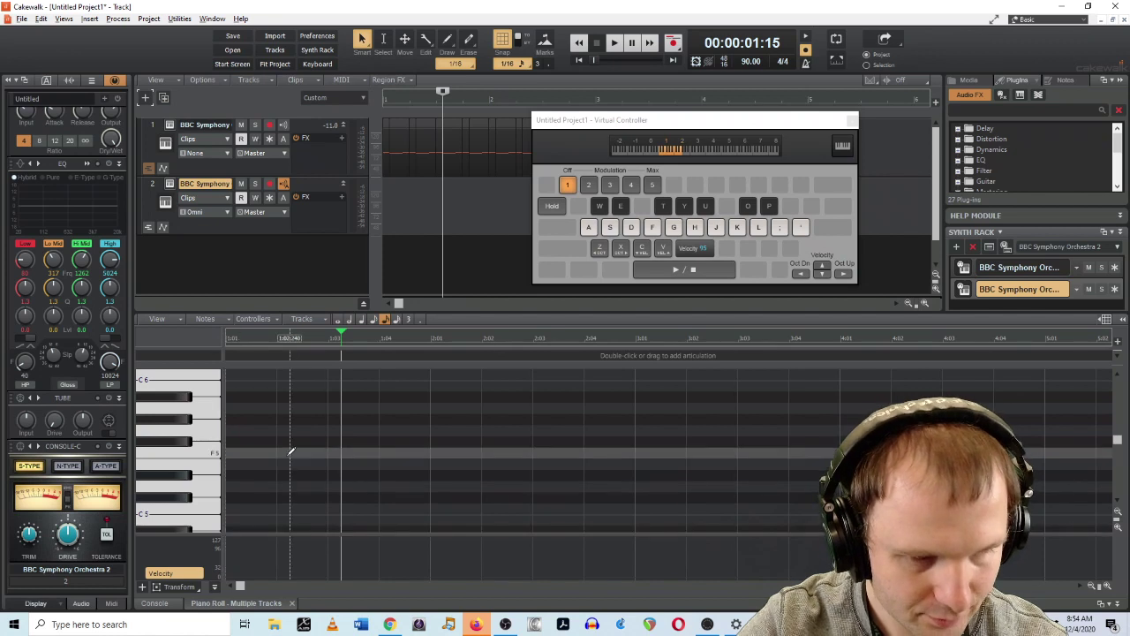
click(301, 318)
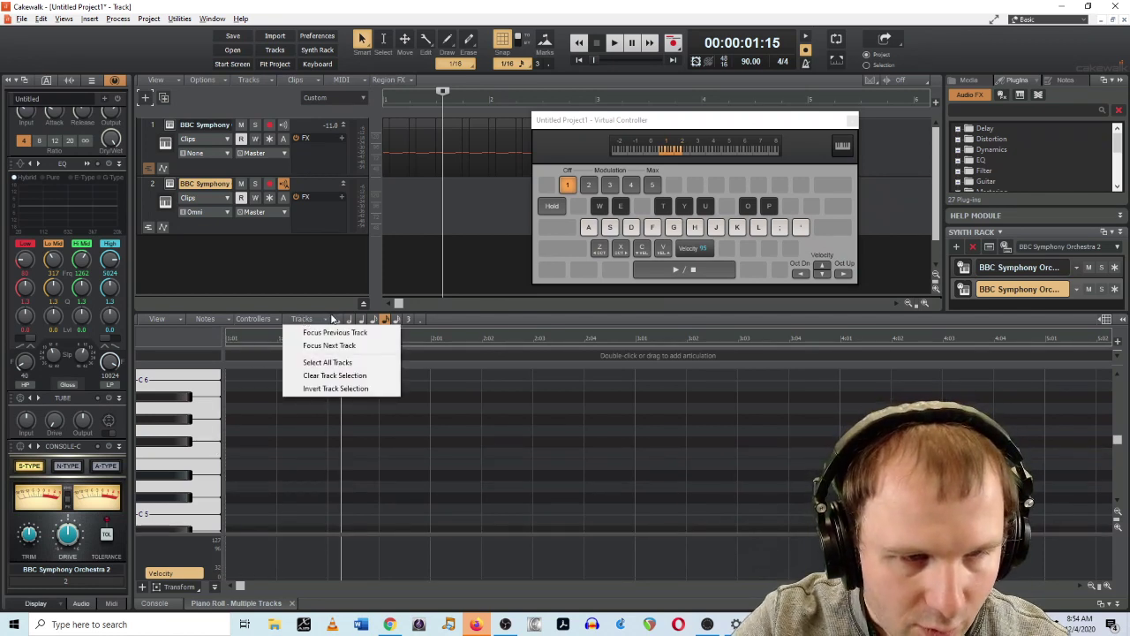
click(329, 378)
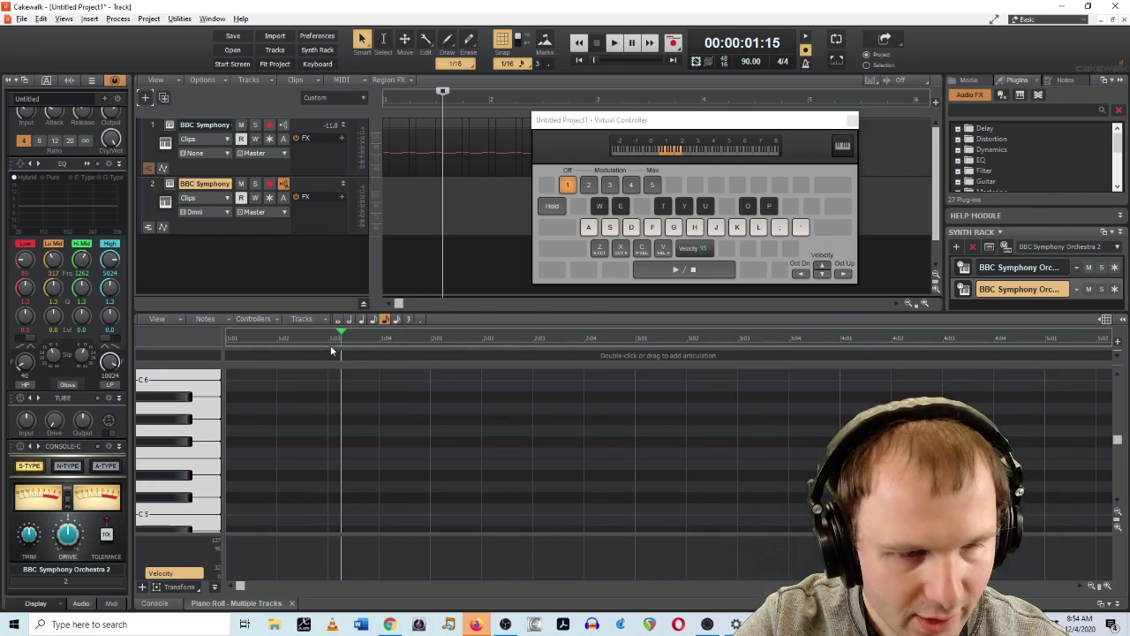
click(315, 321)
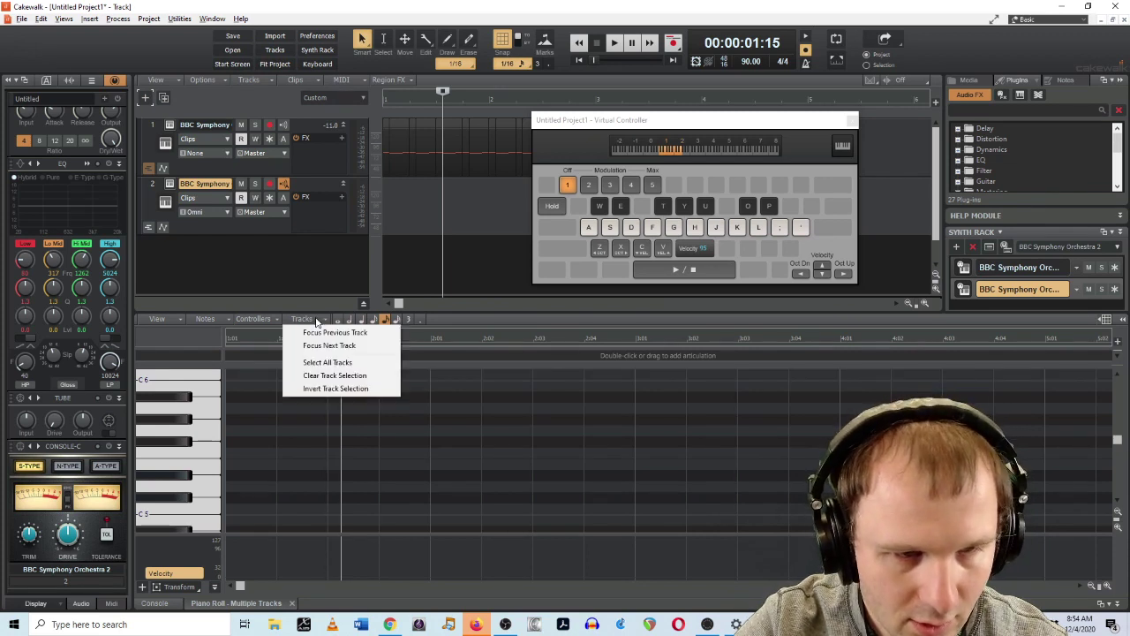
click(255, 417)
- Draw a C3 note from 1:01 to 3:01 and play it back
scroll(255, 416, down, 5)
scroll(255, 417, down, 6)
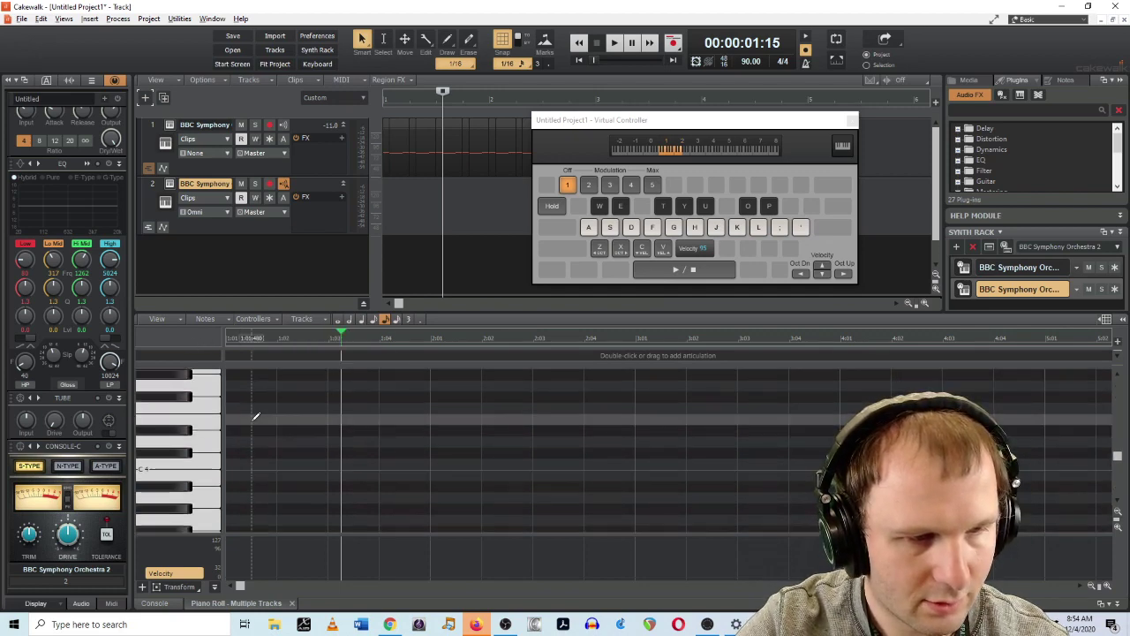
click(246, 474)
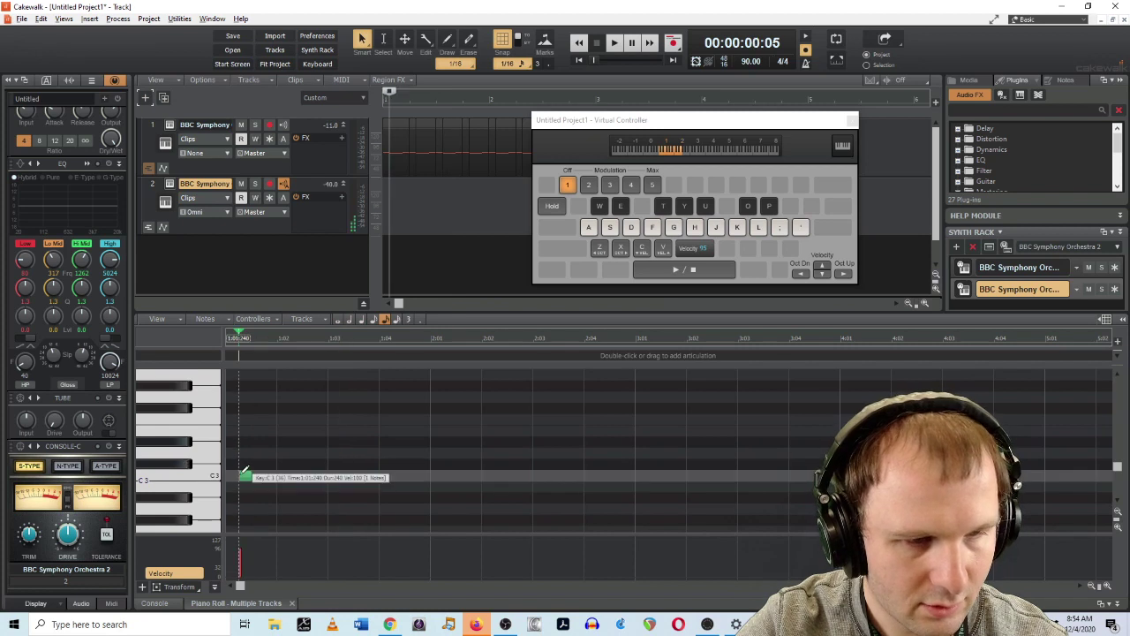
drag(246, 474, 634, 480)
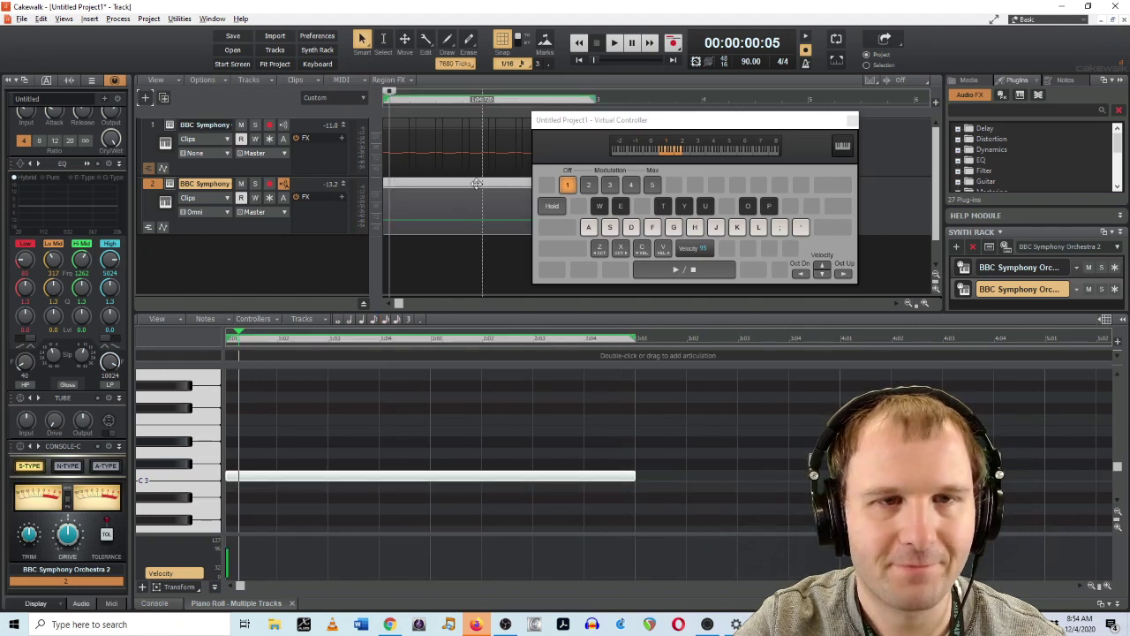
key(space)
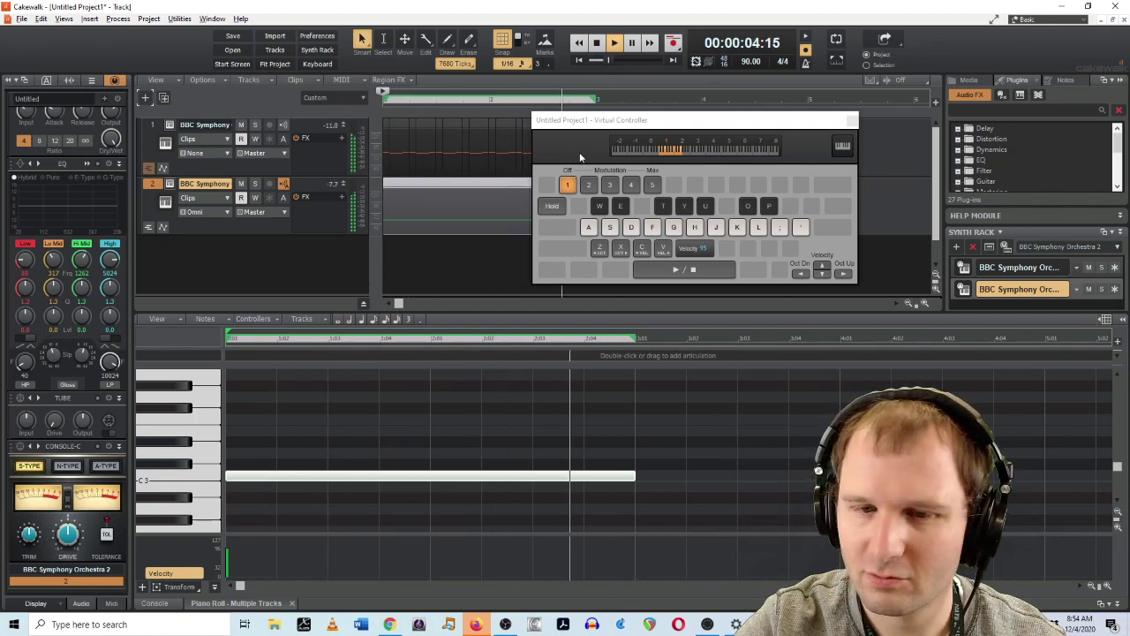
key(space)
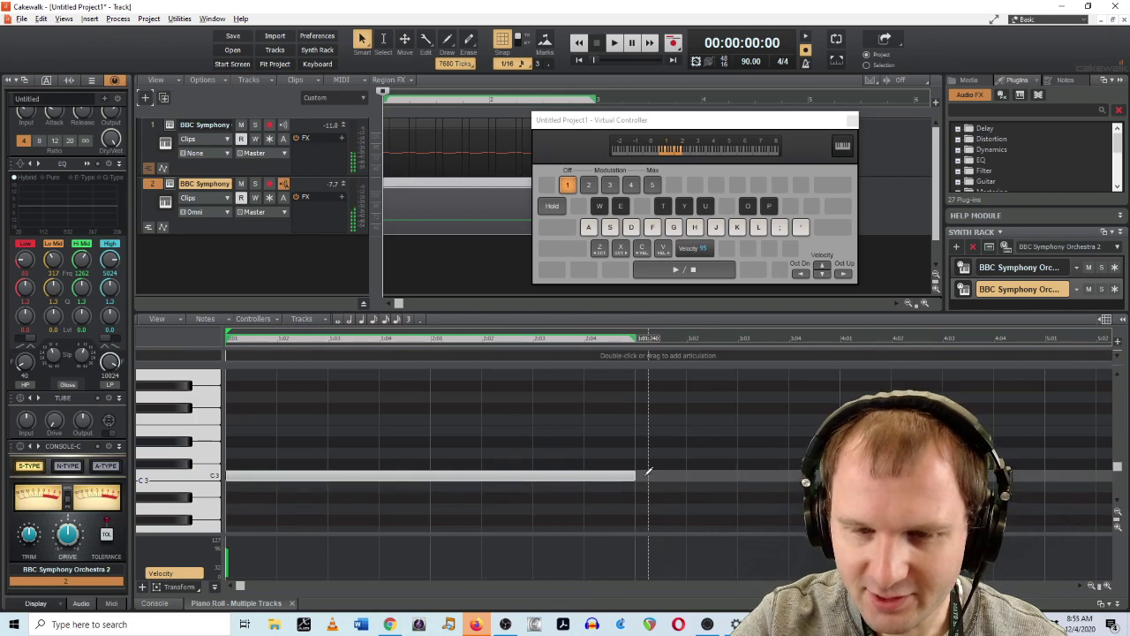
- Add a second C3 note from 3:01 to 5:01
click(647, 472)
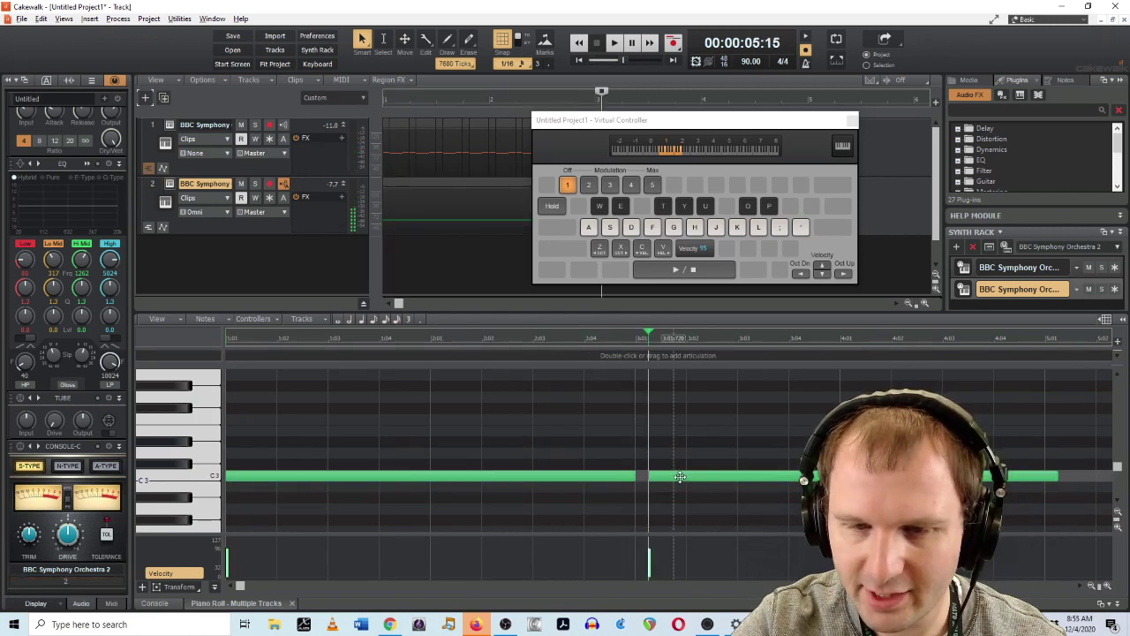
drag(679, 477, 667, 476)
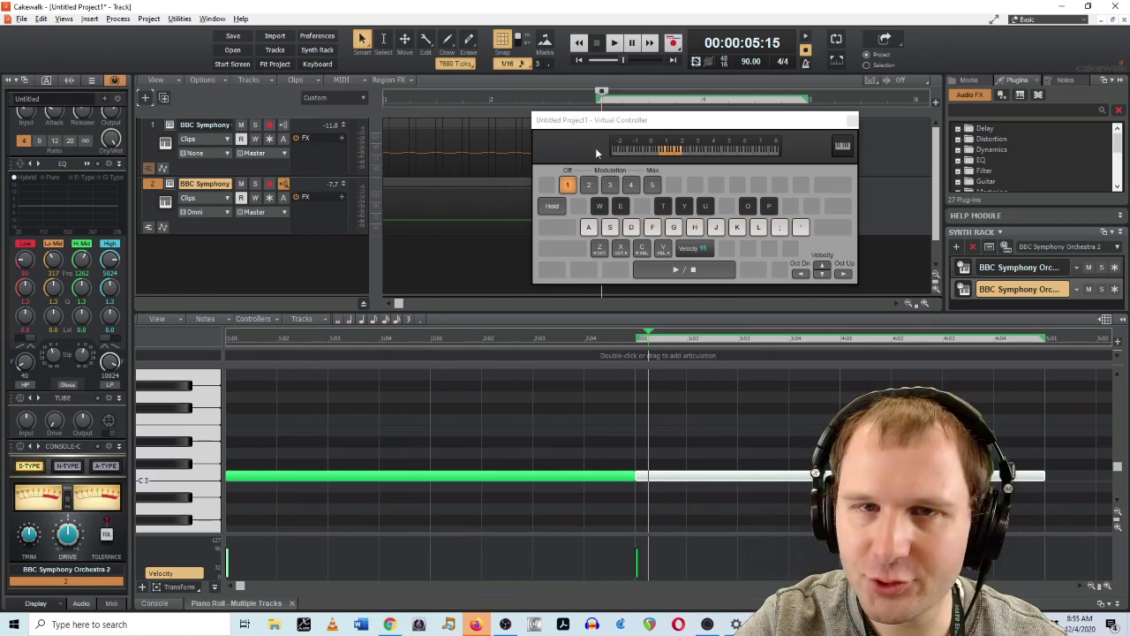
drag(604, 121, 664, 86)
- Add a third BBC Symphony Orchestra track with Brass: Horns a4 loaded, then close its window
double_click(250, 258)
scroll(650, 222, down, 1)
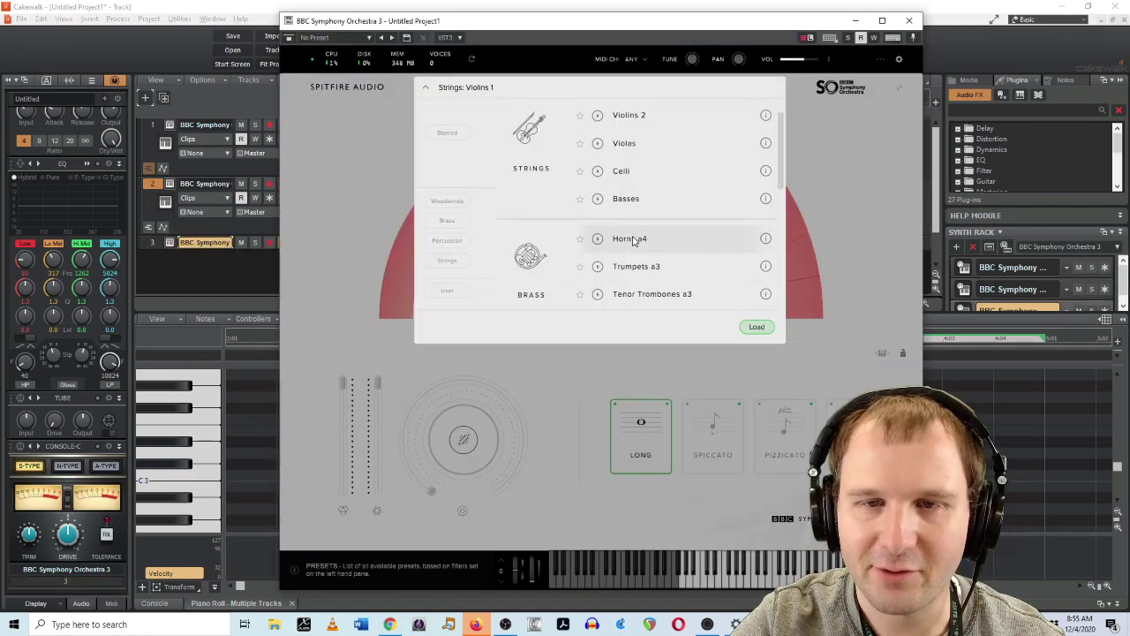
click(756, 327)
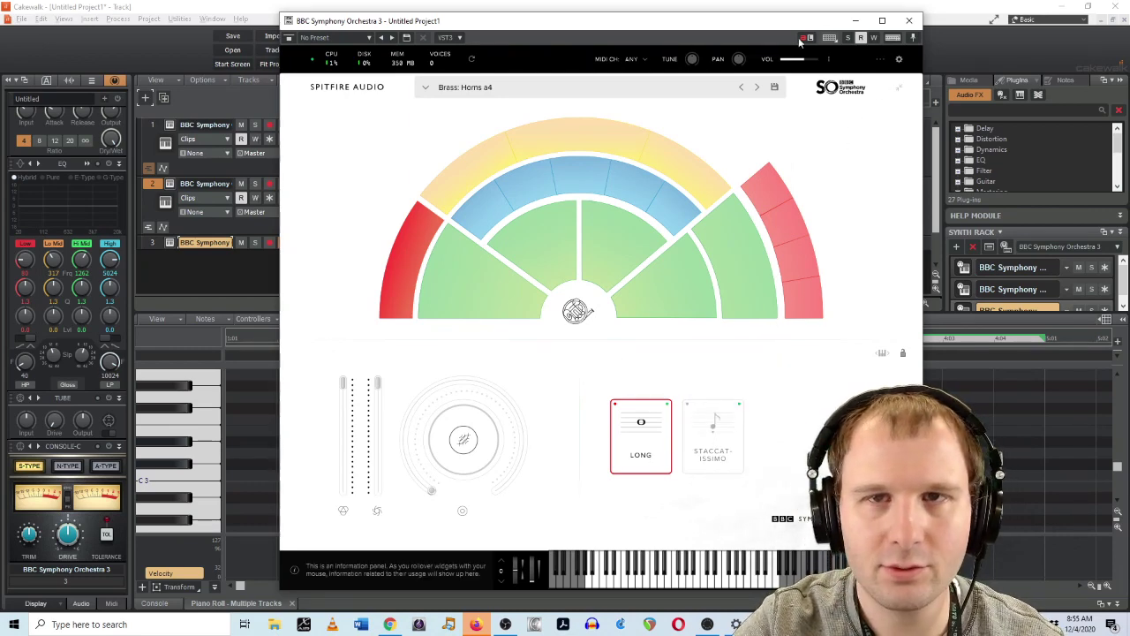
click(909, 21)
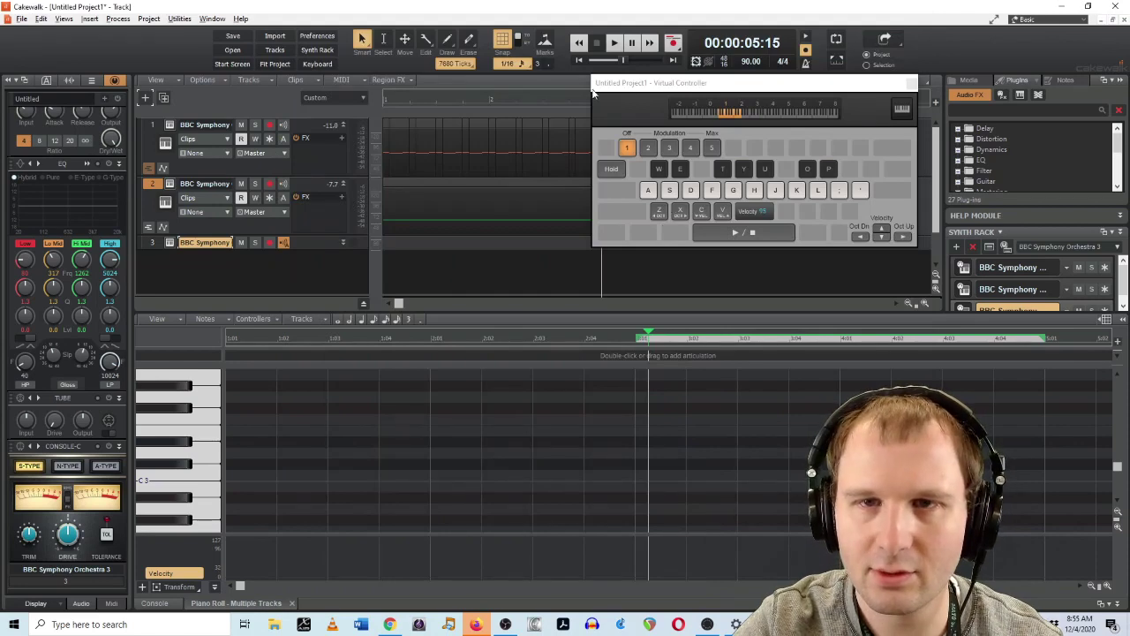
- Expand track 3 and undo the accidentally recorded test C4 note
drag(629, 86, 632, 72)
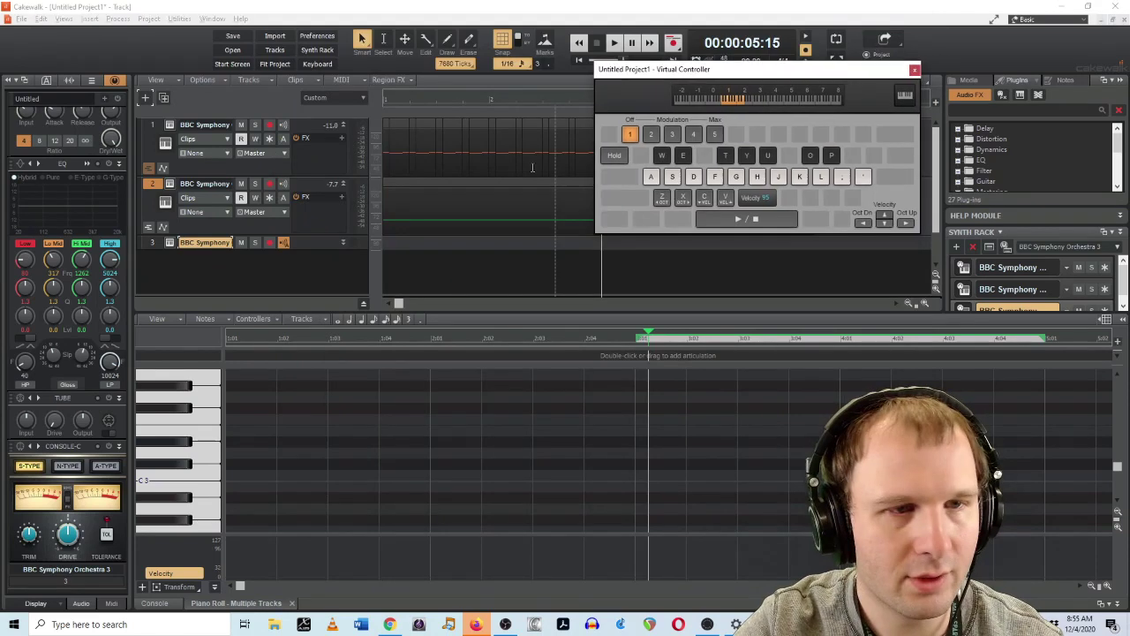
click(343, 243)
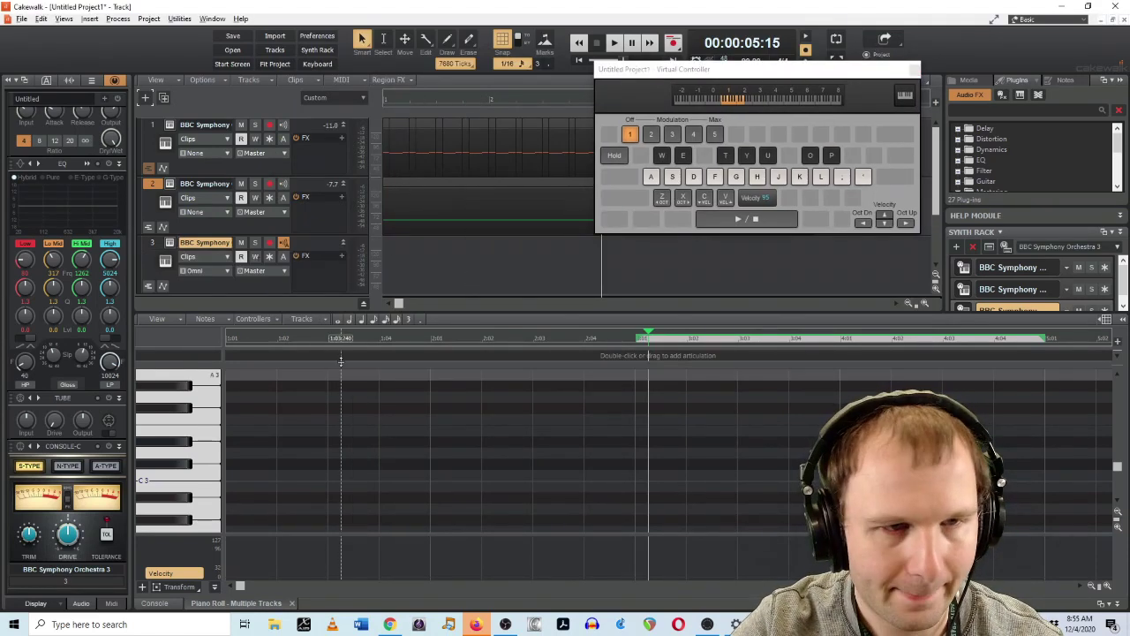
scroll(274, 446, up, 4)
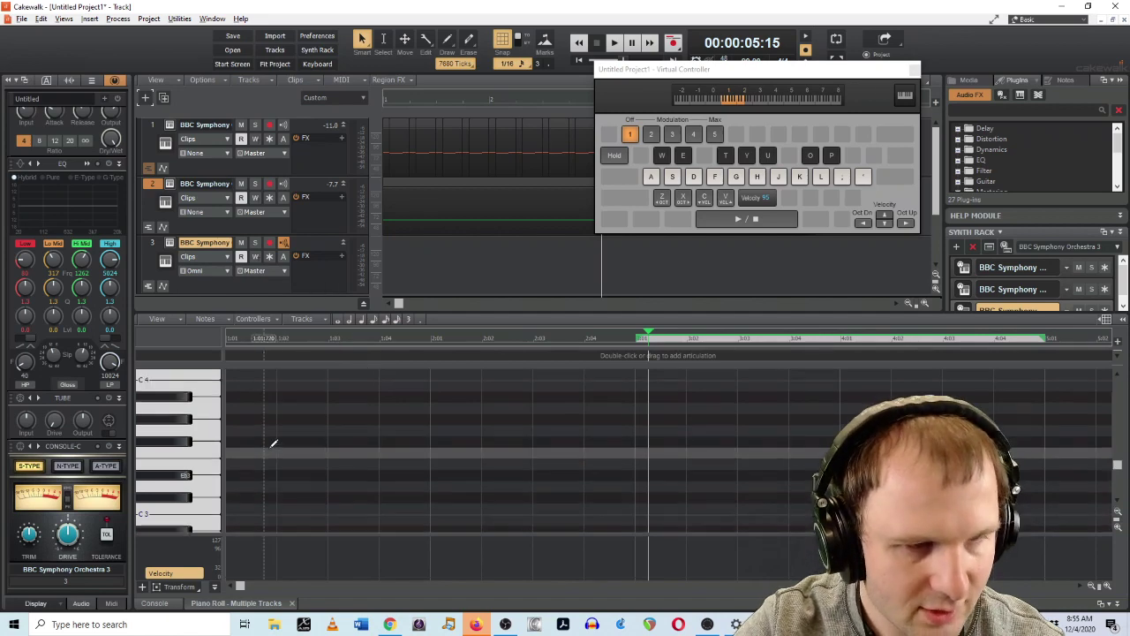
key(space)
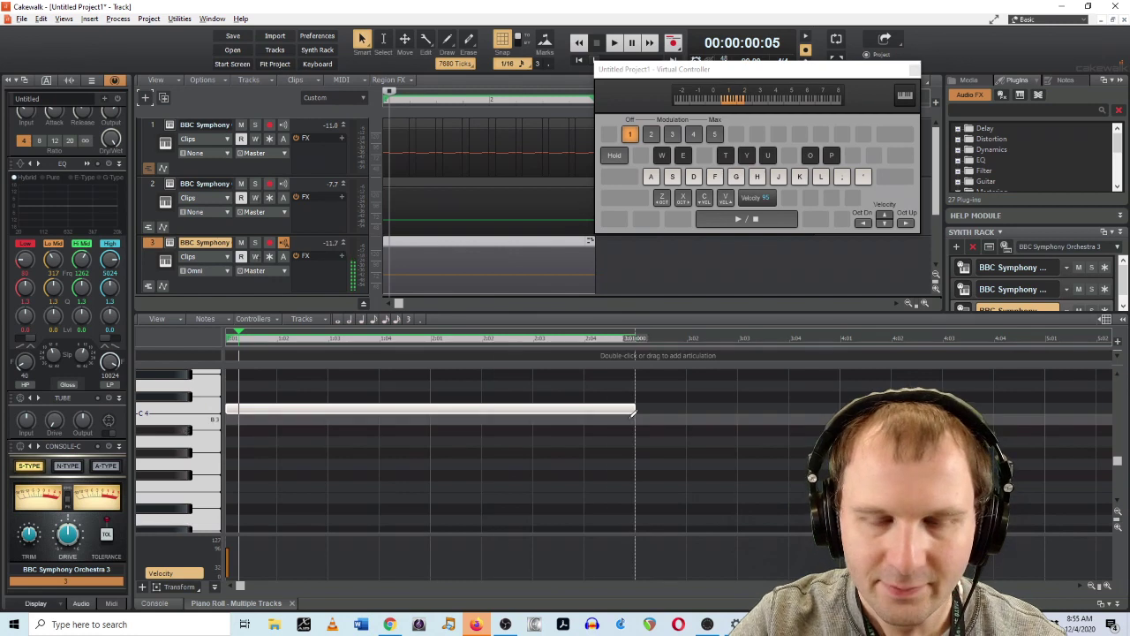
key(ctrl+z)
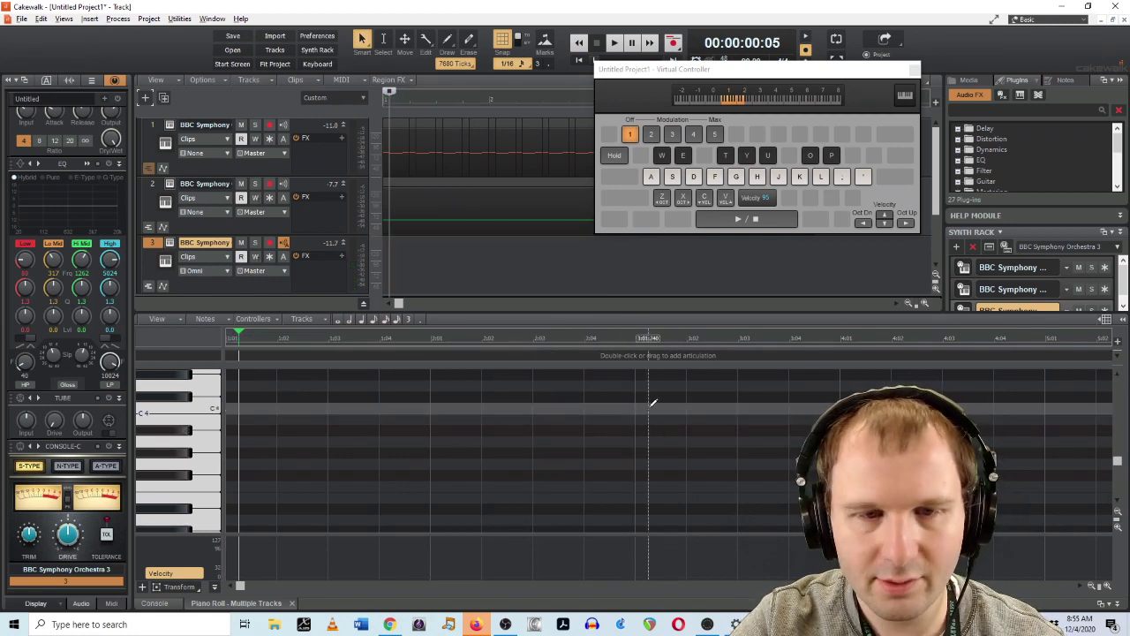
- Draw a C4 half note at bar 3 followed by a G4 half note
drag(653, 404, 1042, 408)
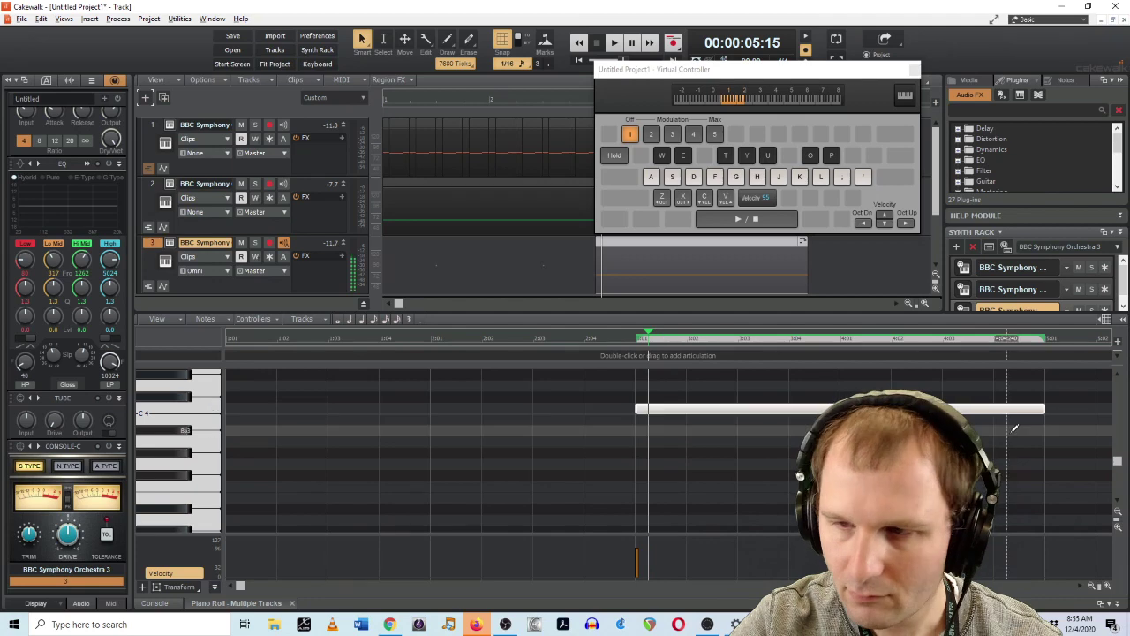
click(1015, 428)
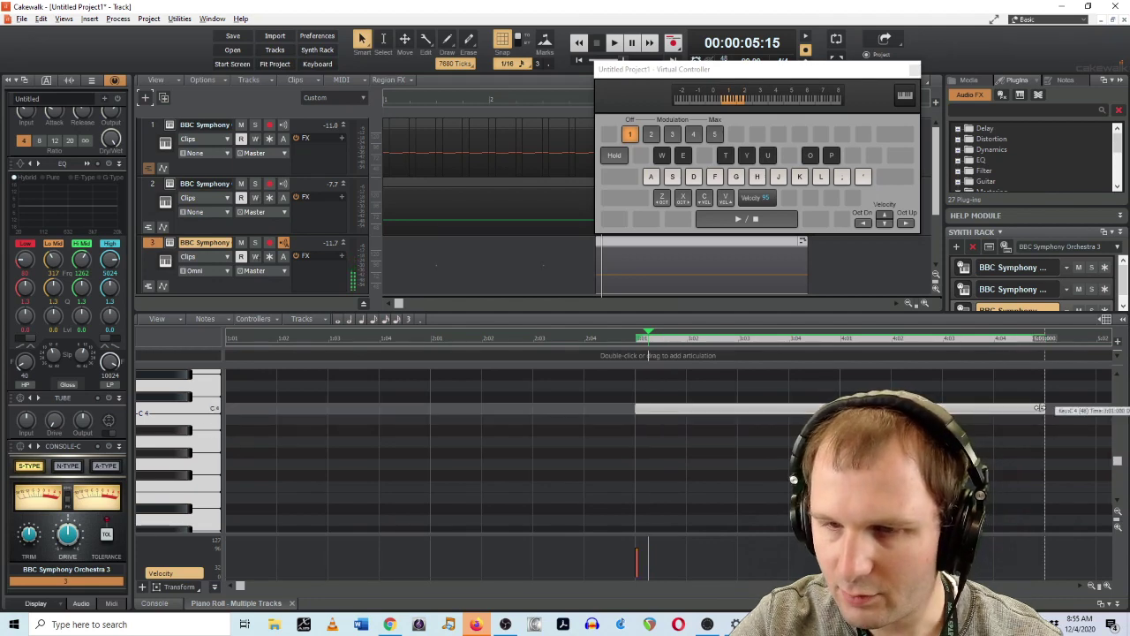
drag(890, 410, 738, 414)
scroll(890, 450, up, 3)
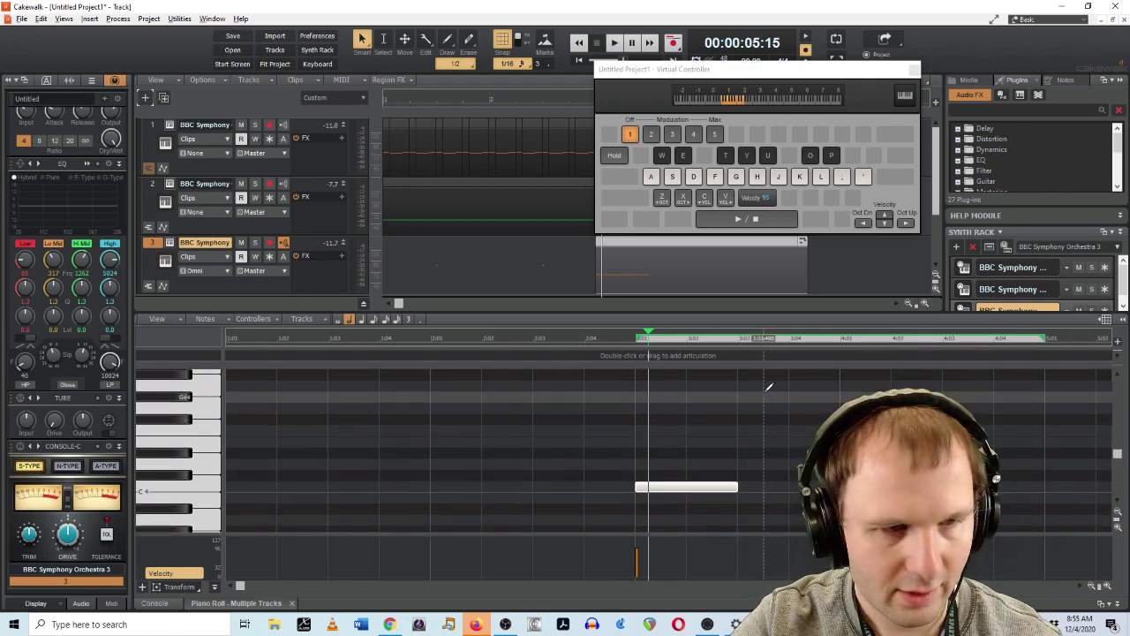
click(747, 394)
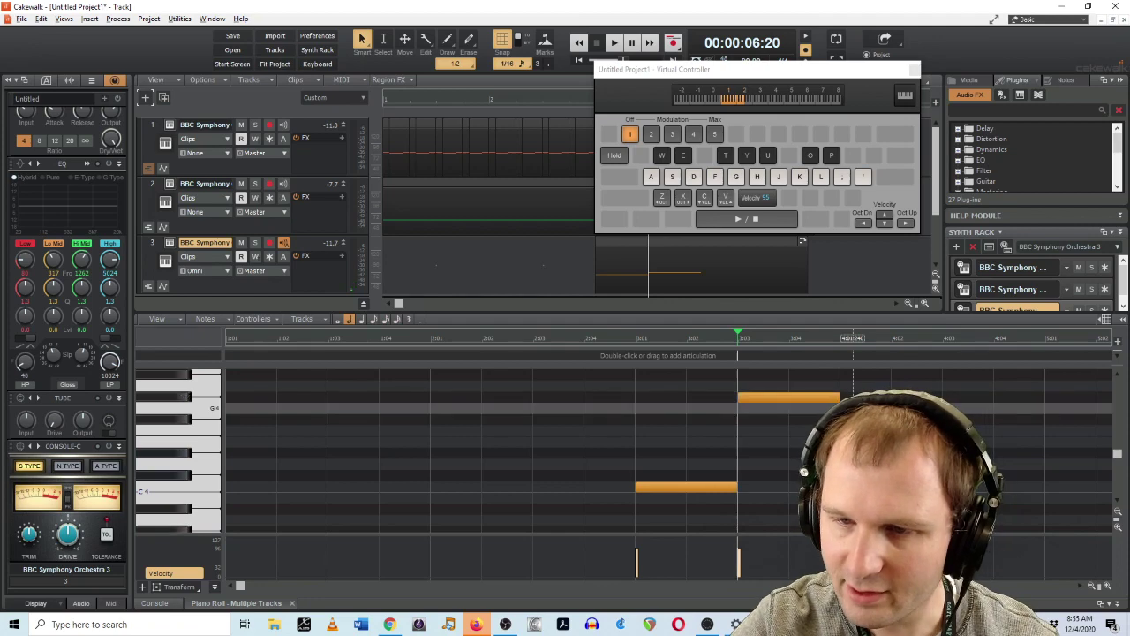
- Play back the horn notes from just before bar 3
click(854, 408)
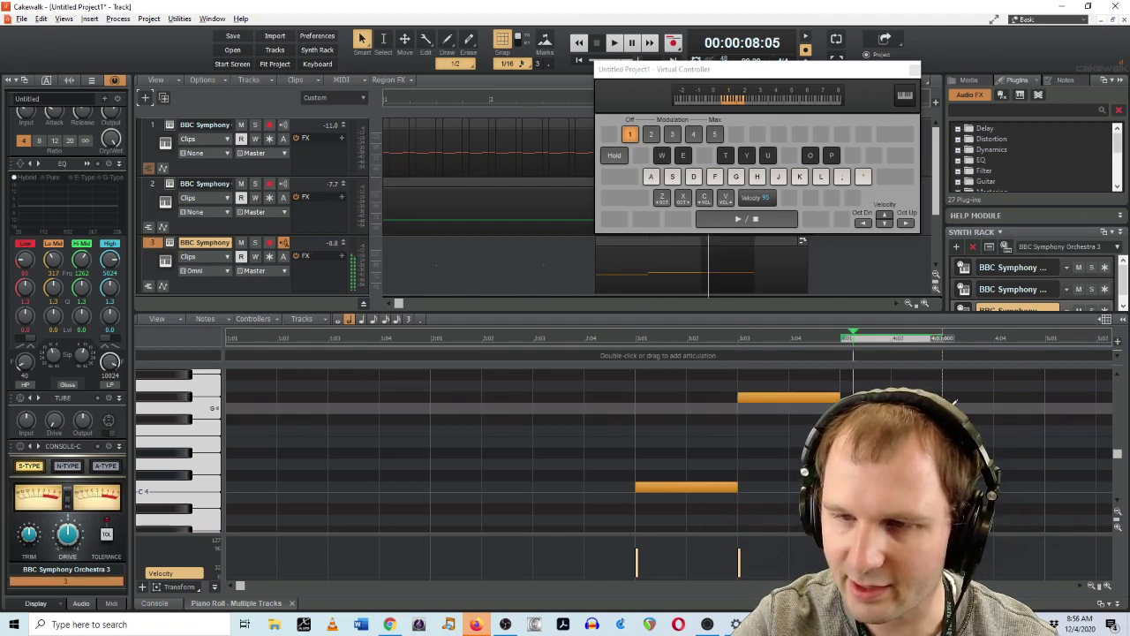
drag(768, 69, 573, 261)
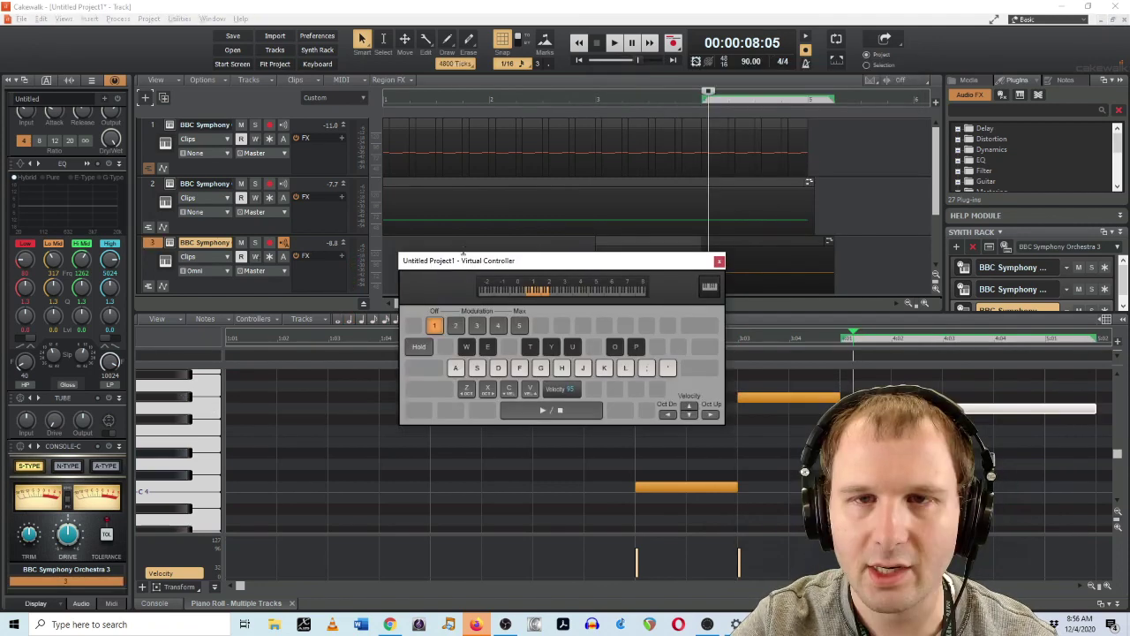
click(592, 99)
key(space)
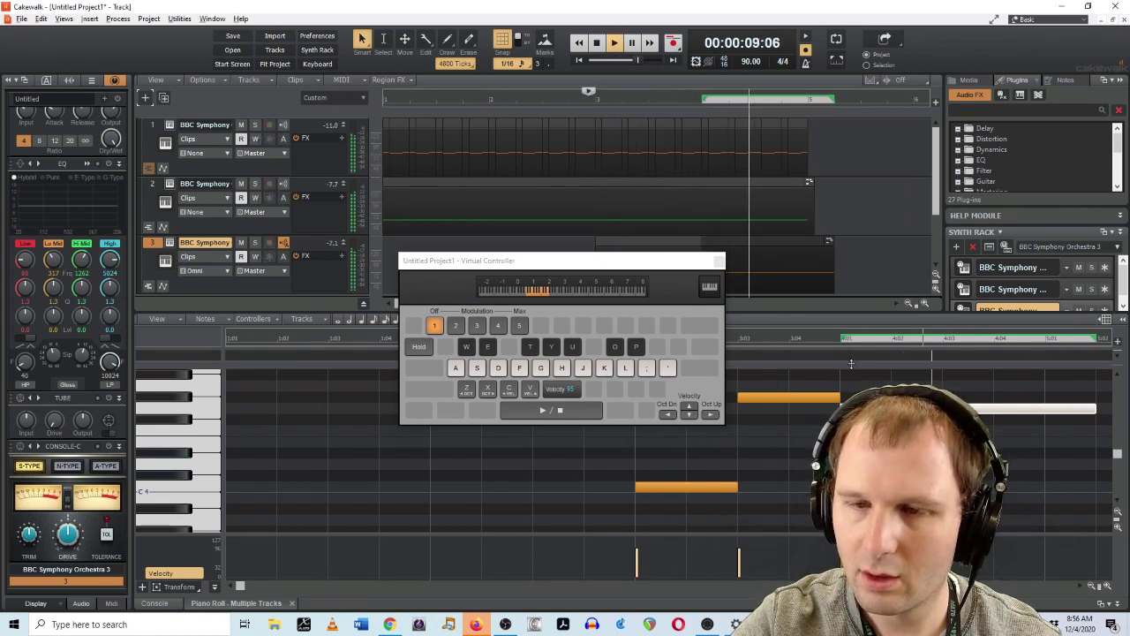
key(space)
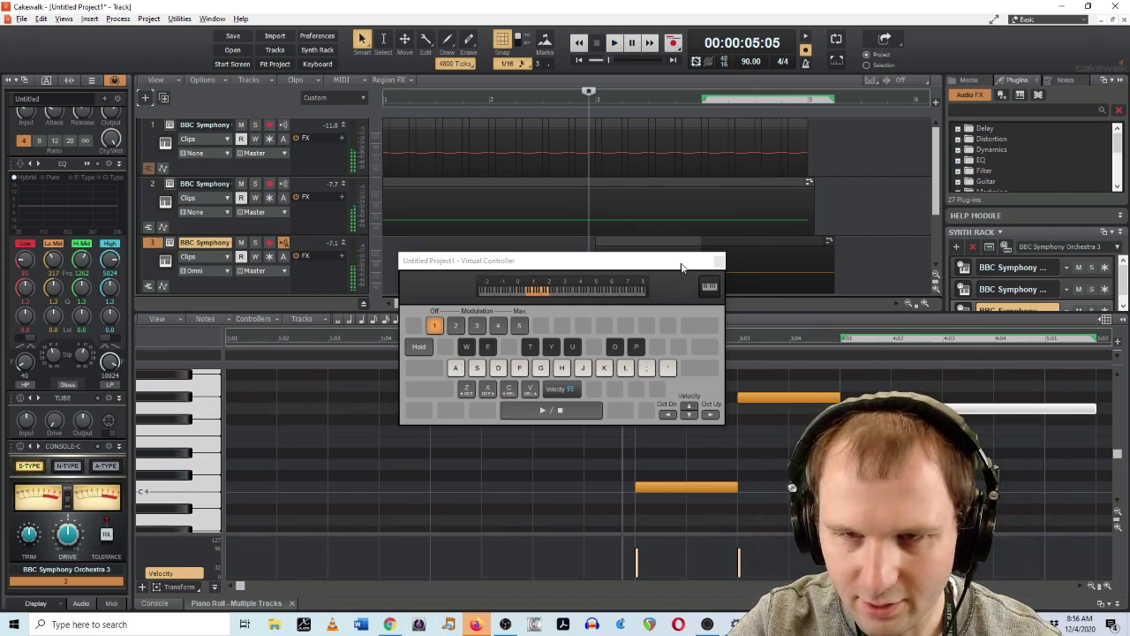
- Shorten the lower C4 to end at 3:02, add short climbing notes after it, and audition
drag(675, 266, 486, 290)
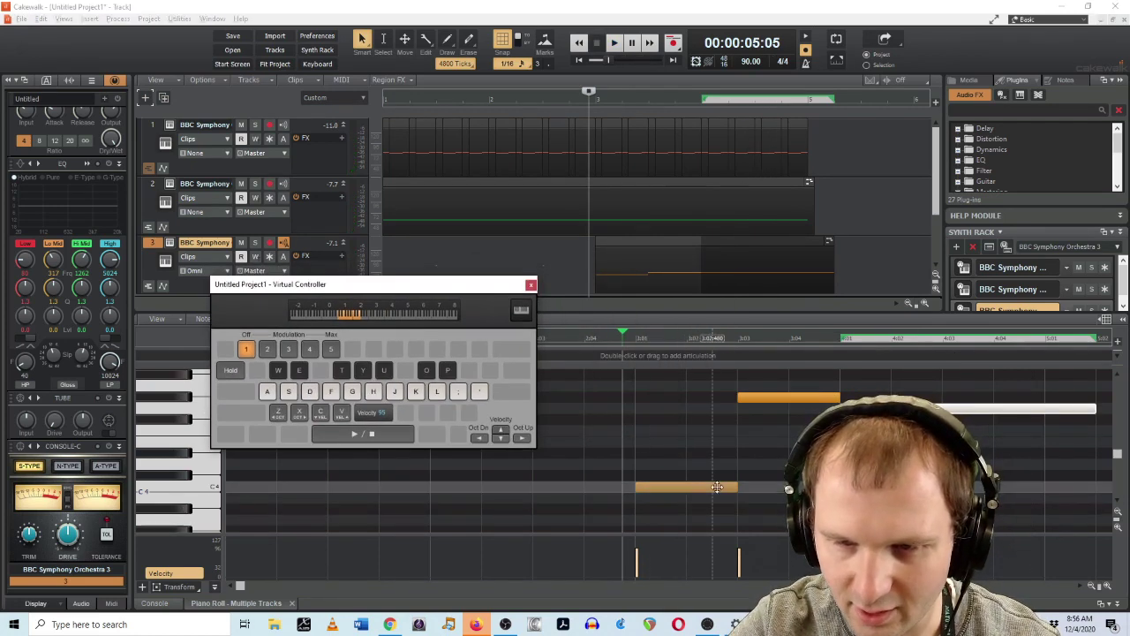
drag(735, 486, 686, 486)
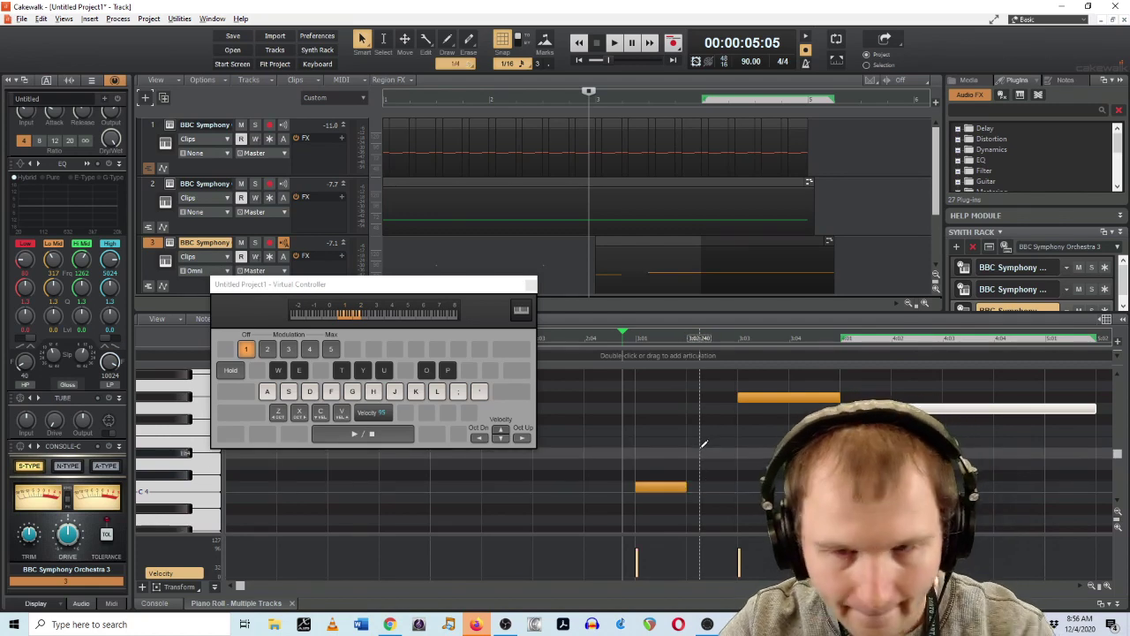
click(701, 452)
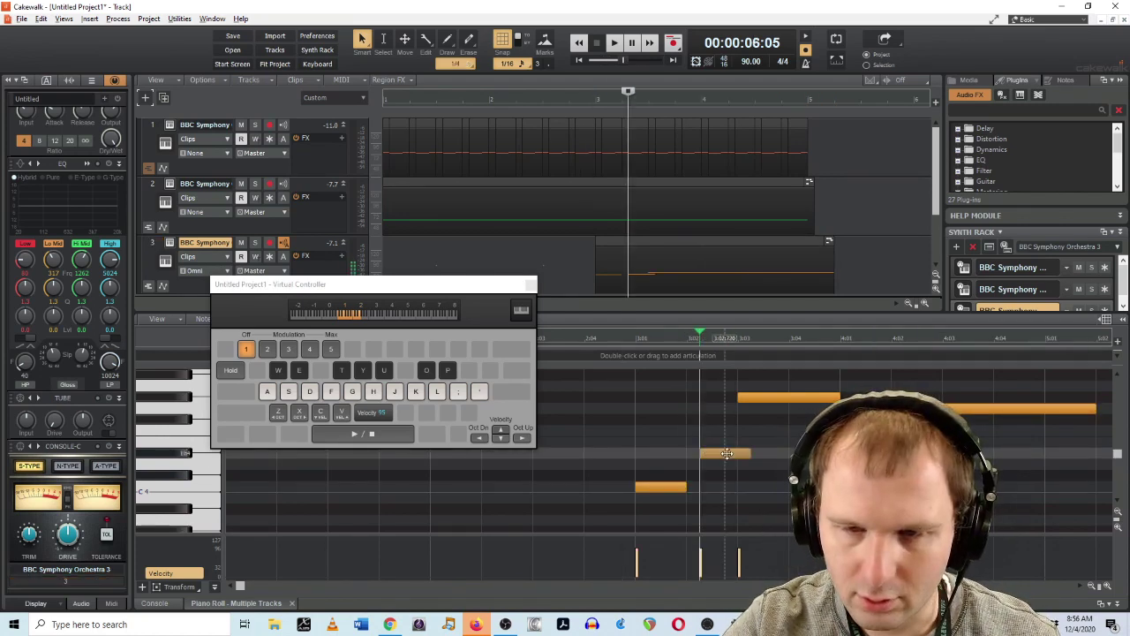
drag(735, 454, 708, 454)
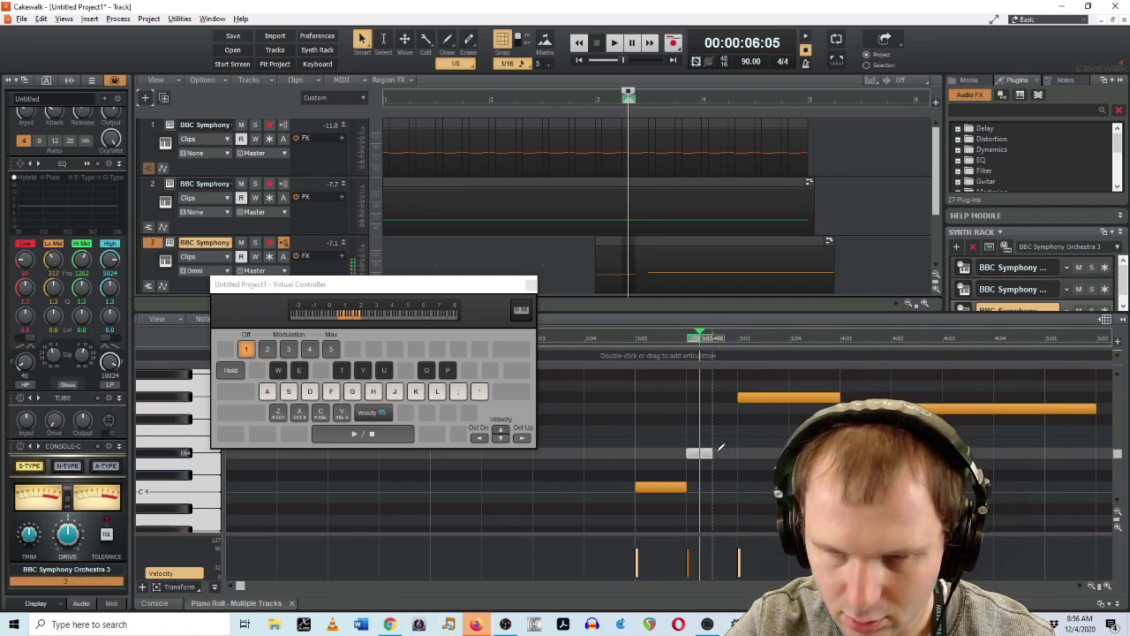
click(725, 421)
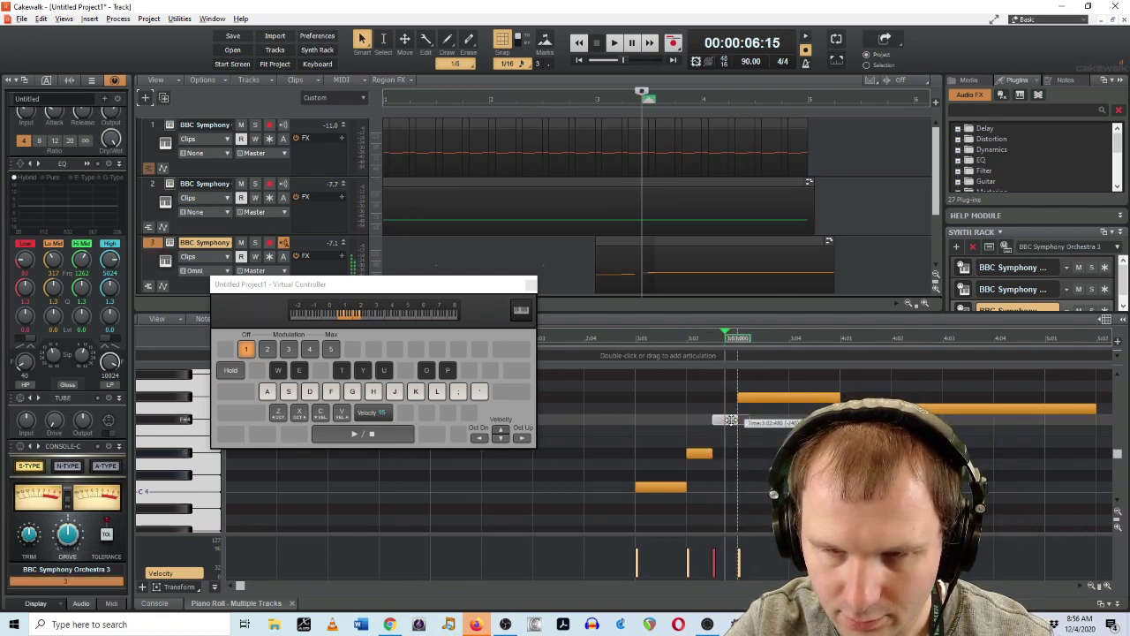
mouse_move(730, 419)
mouse_down()
mouse_move(737, 407)
mouse_move(720, 408)
mouse_up()
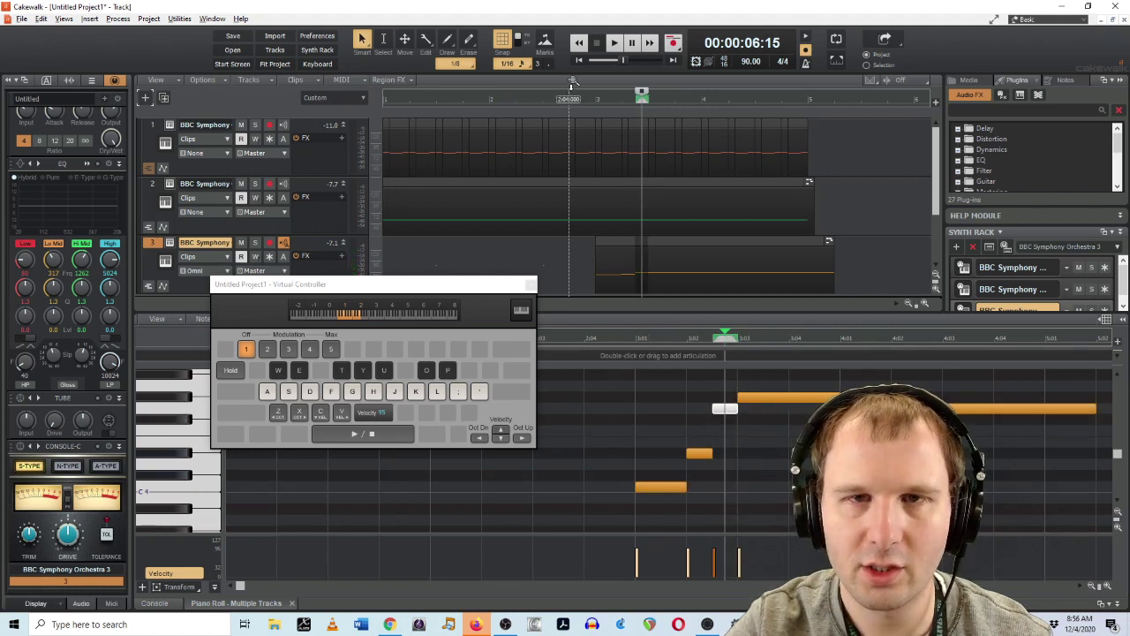
click(583, 100)
key(space)
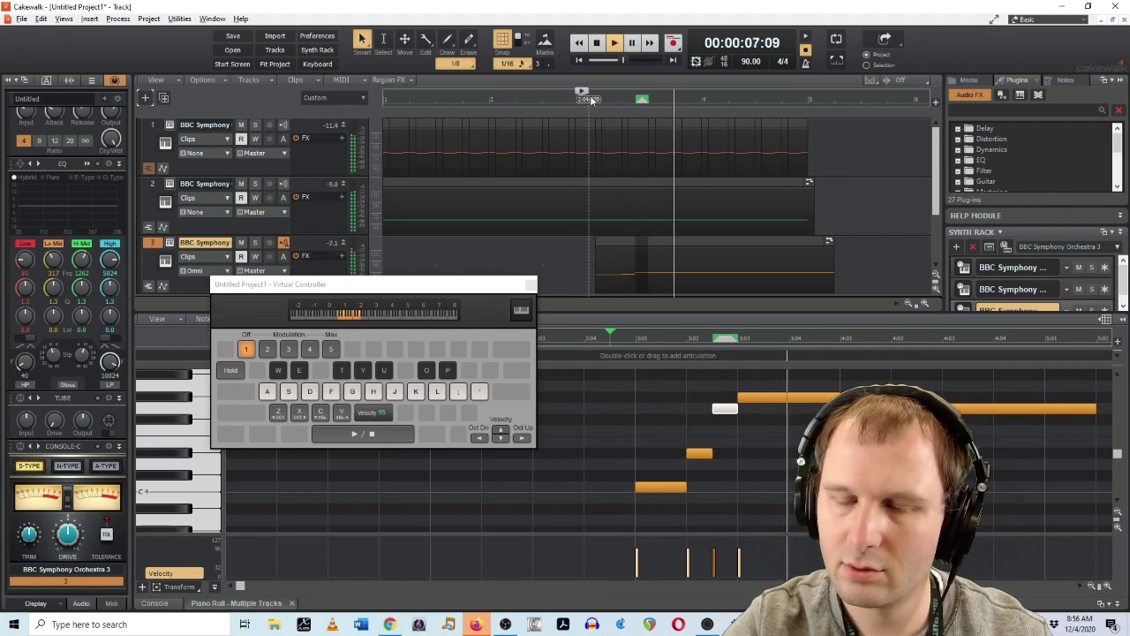
key(space)
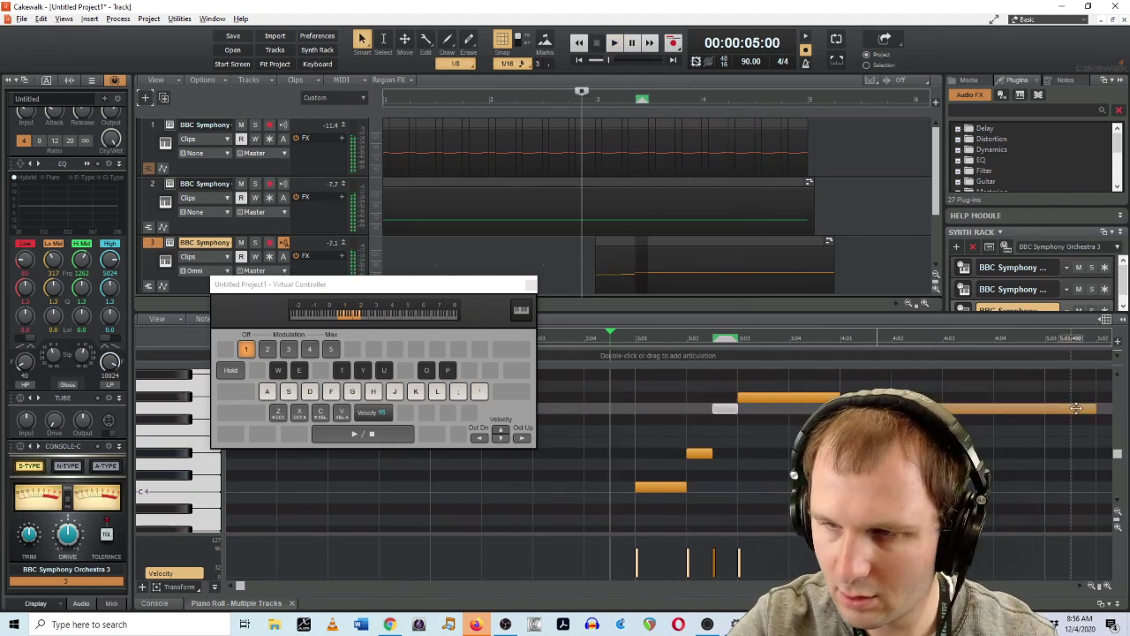
- Trim the long held note and draw a new long note across bar 4, then play it back
click(1094, 407)
drag(1094, 407, 852, 407)
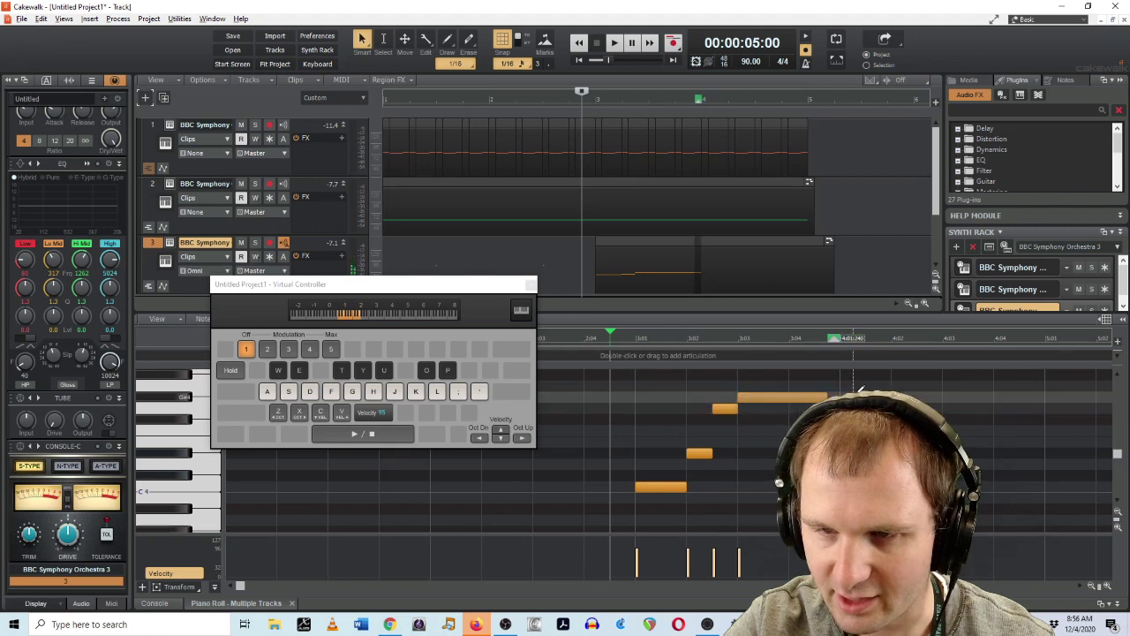
scroll(843, 401, up, 1)
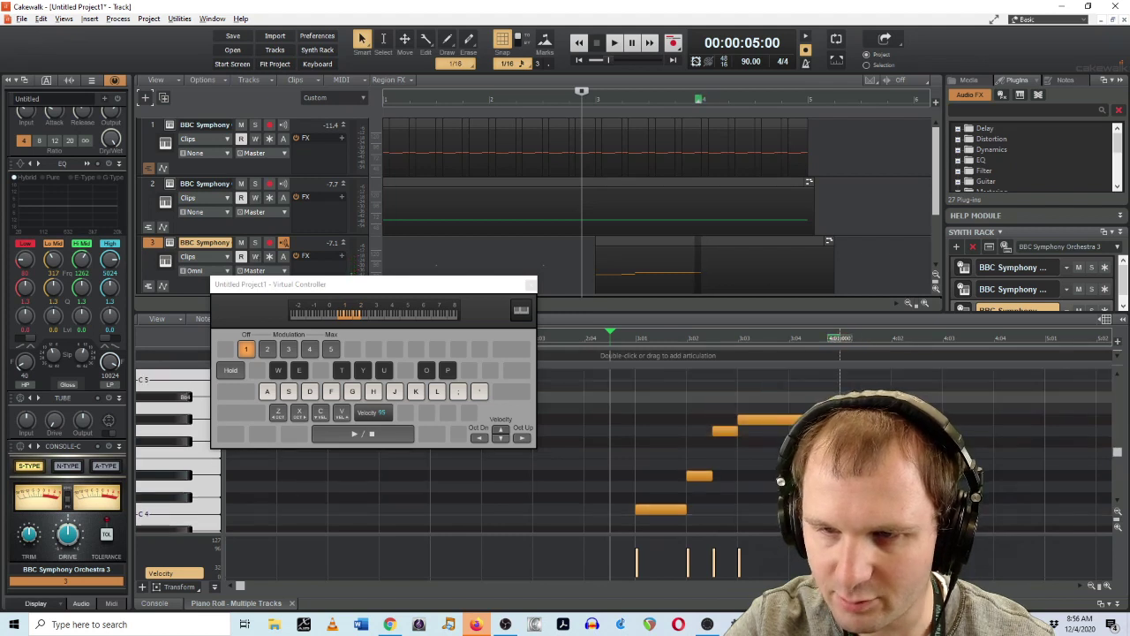
click(844, 390)
drag(916, 387, 1044, 386)
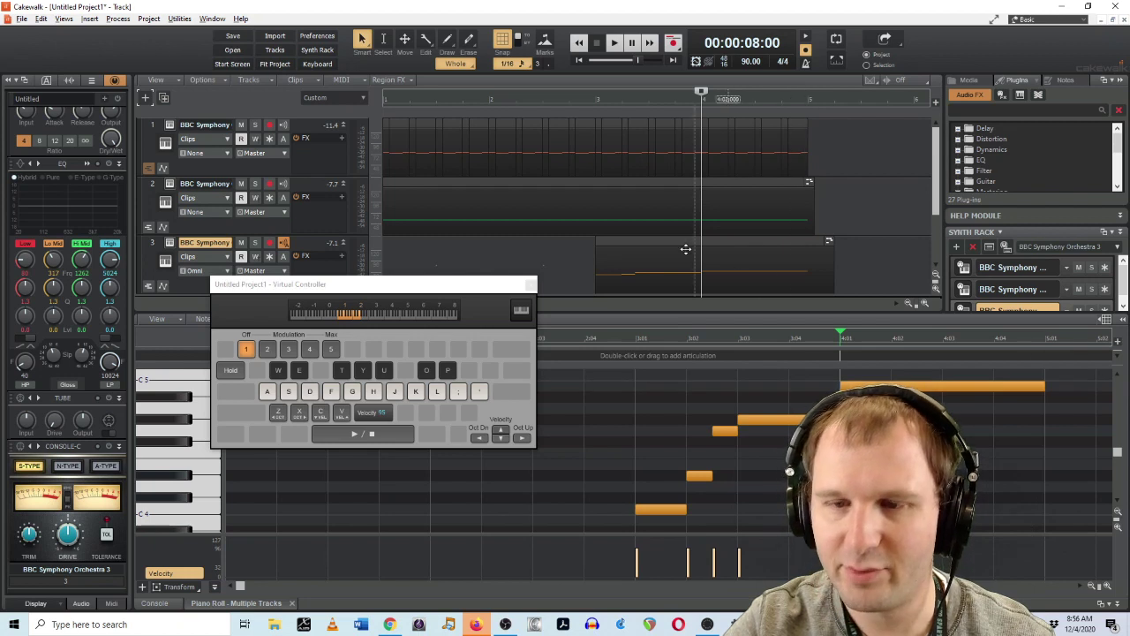
key(space)
click(583, 99)
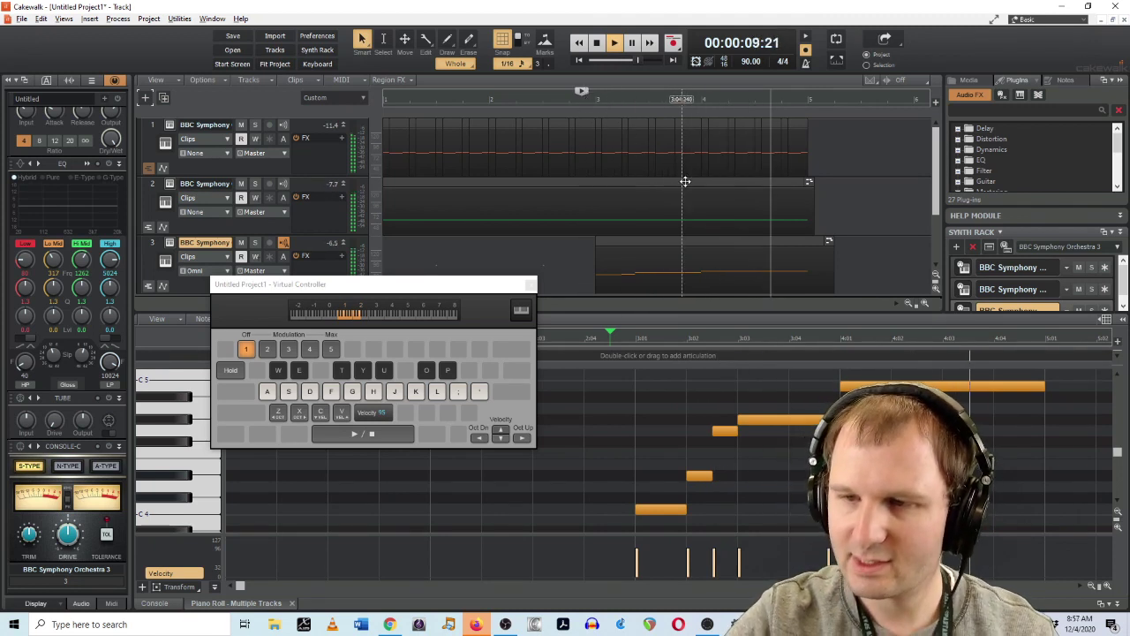
key(space)
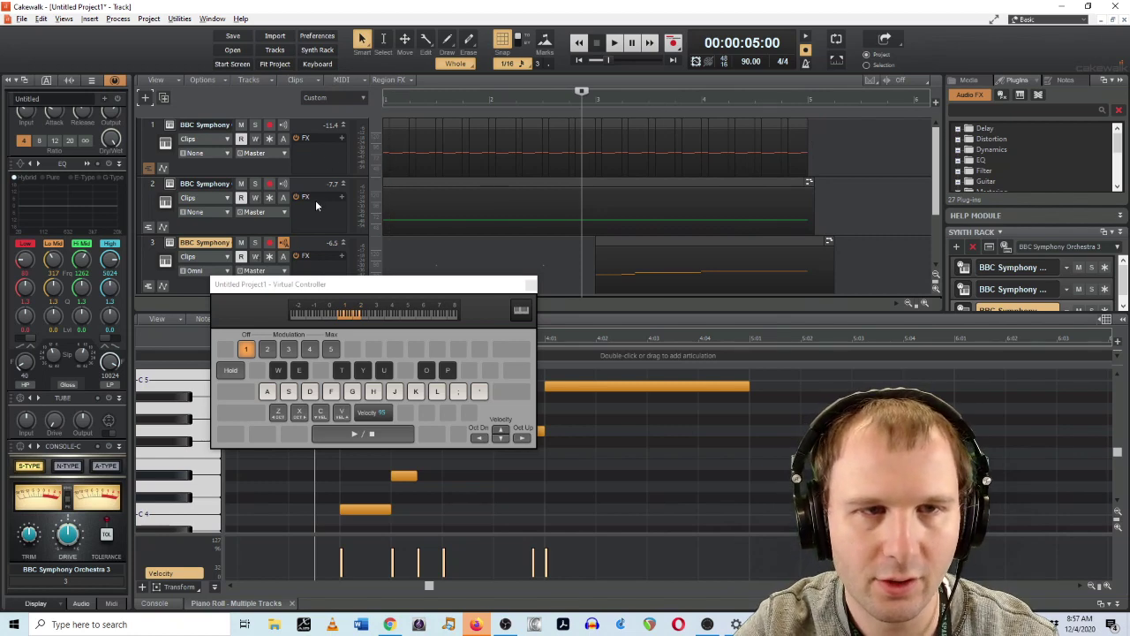
- Close the Virtual Controller and show the end of track 1's violin notes
drag(383, 288, 671, 284)
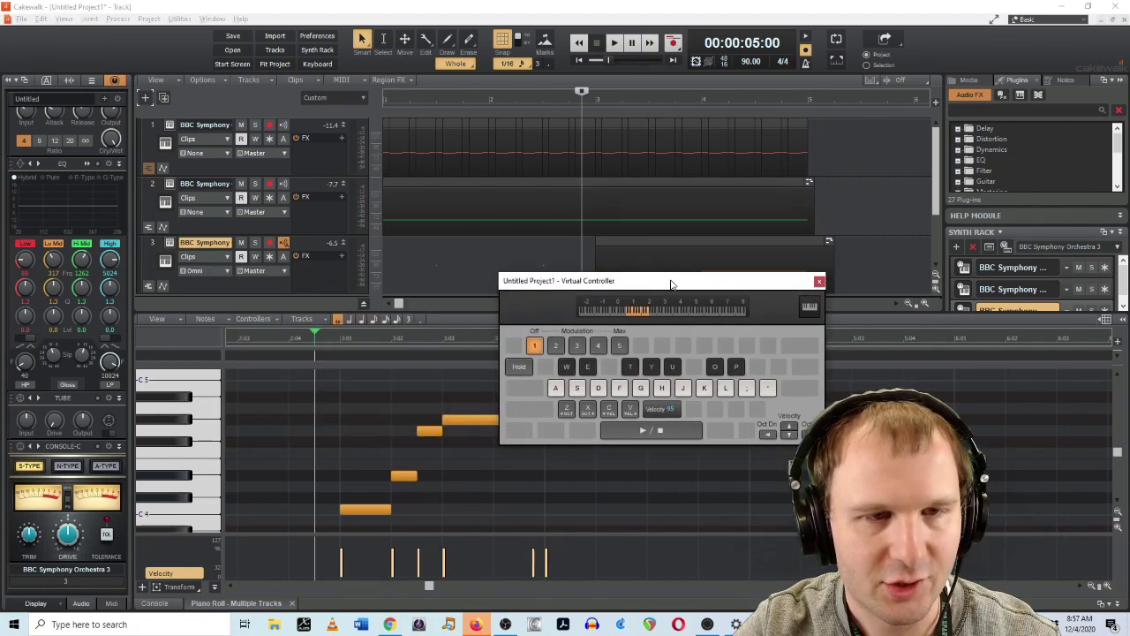
click(257, 167)
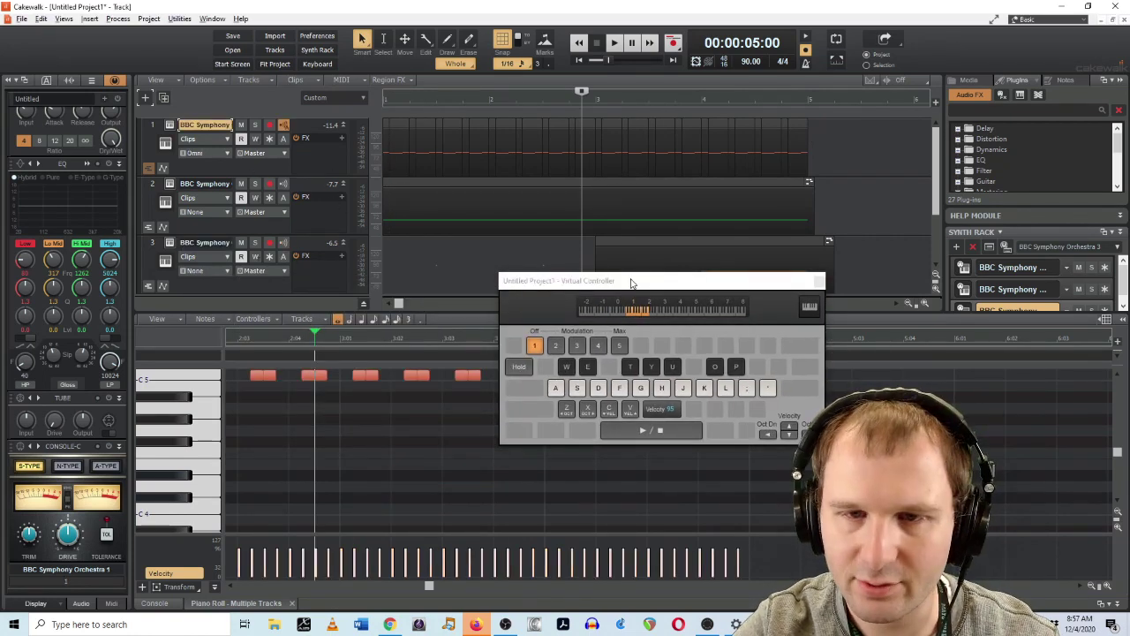
drag(630, 283, 186, 68)
click(375, 68)
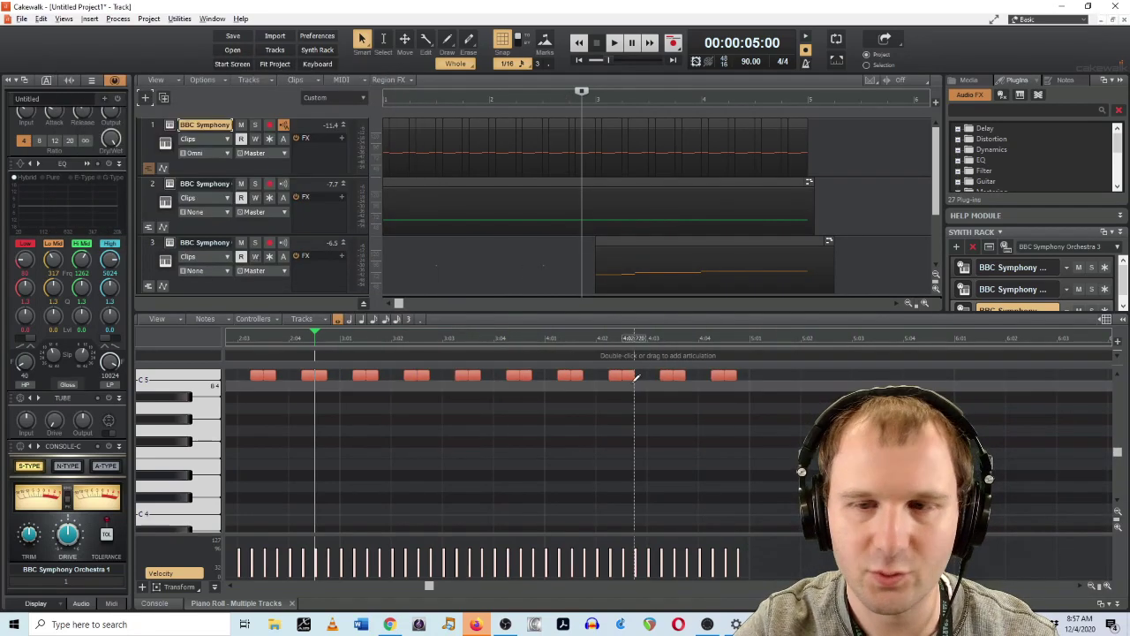
scroll(749, 437, up, 4)
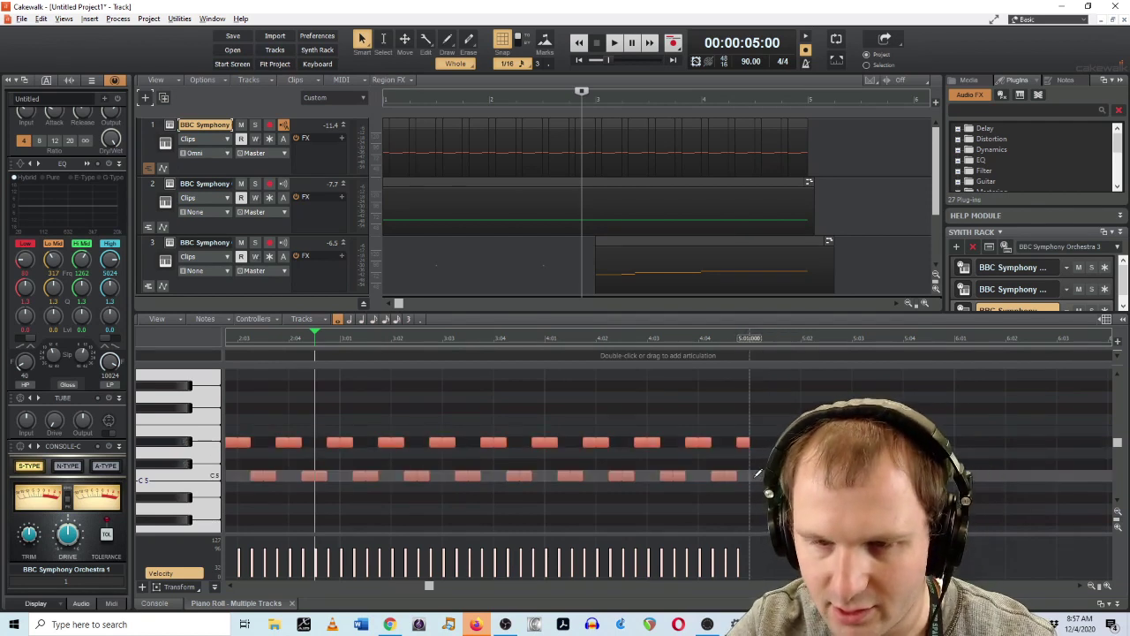
key(ctrl+End)
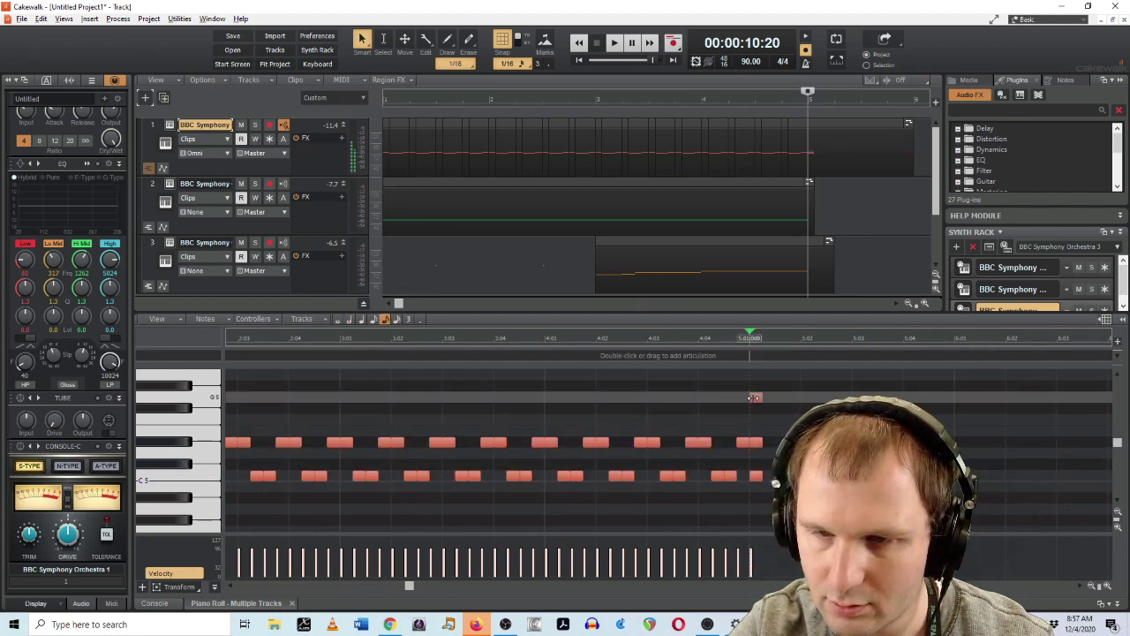
scroll(761, 384, up, 1)
scroll(761, 384, up, 1)
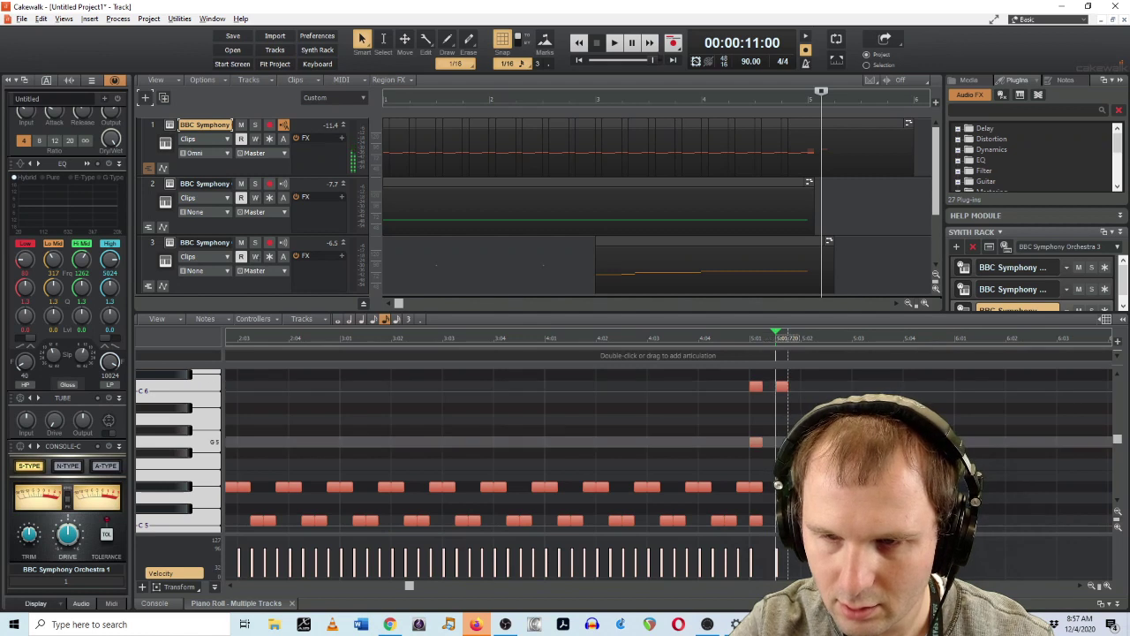
scroll(775, 486, down, 2)
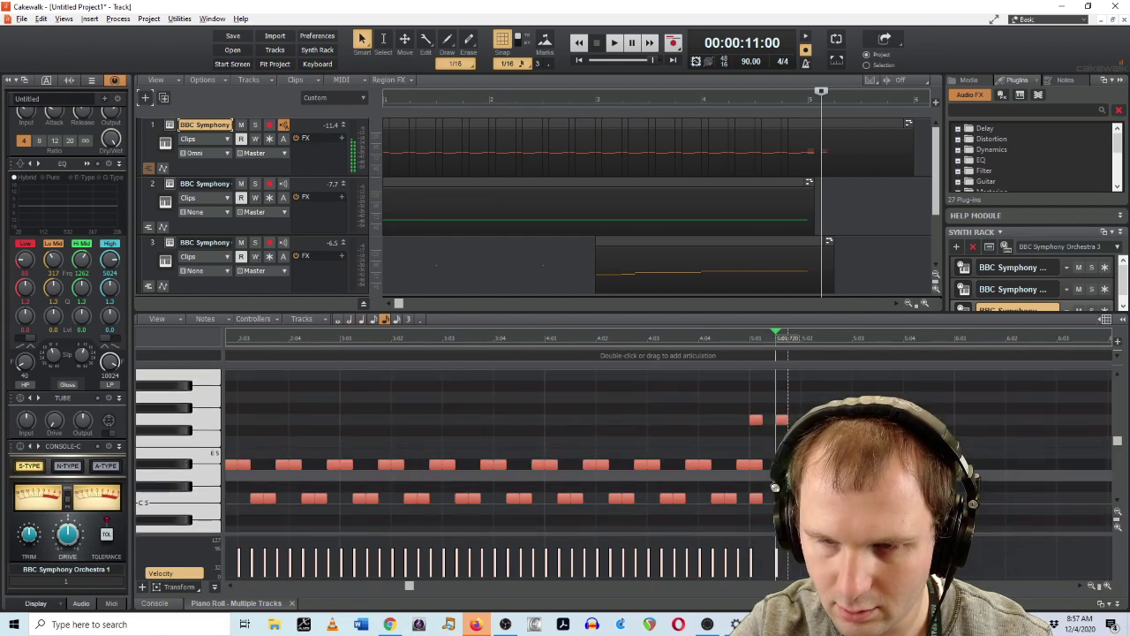
- Audition the violin ending from just before bar 5 and then from bar 3
click(791, 100)
key(space)
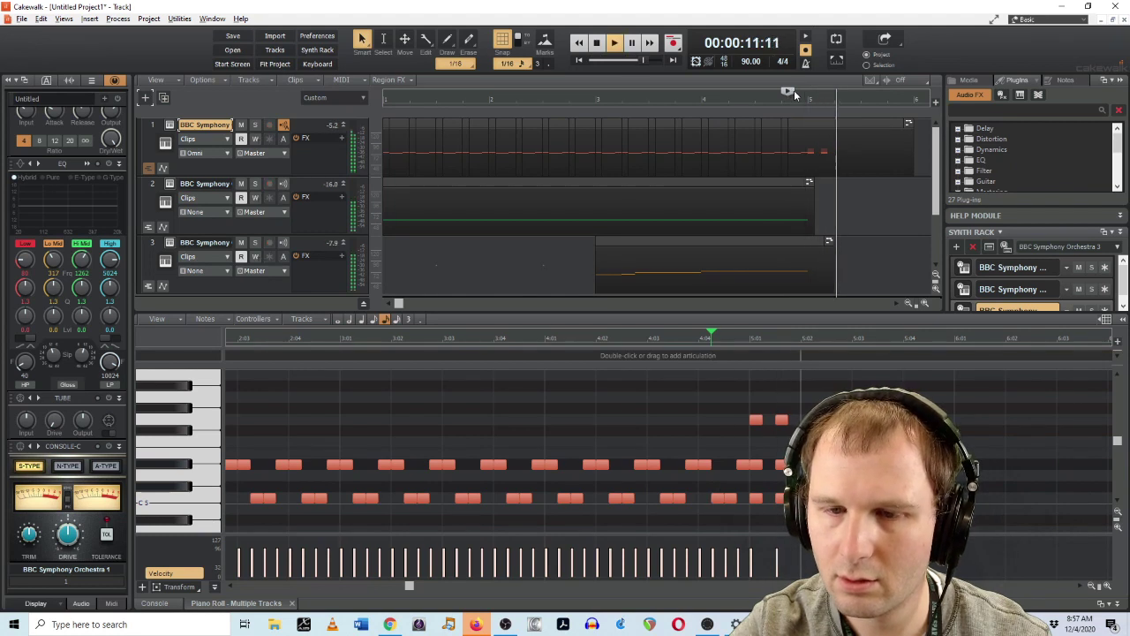
key(space)
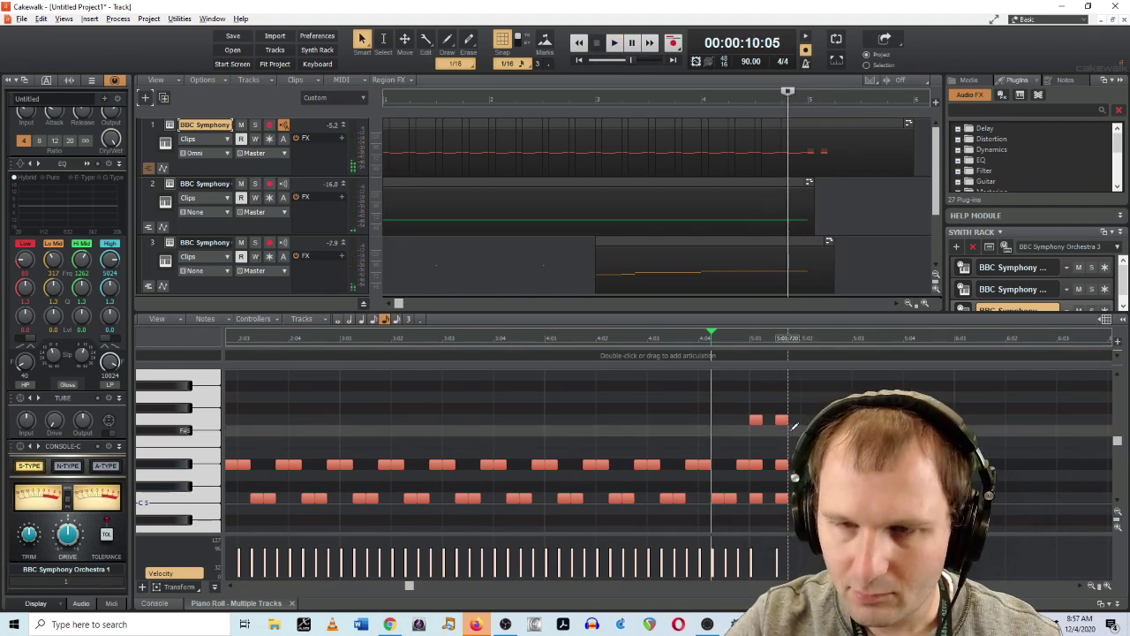
click(596, 99)
key(space)
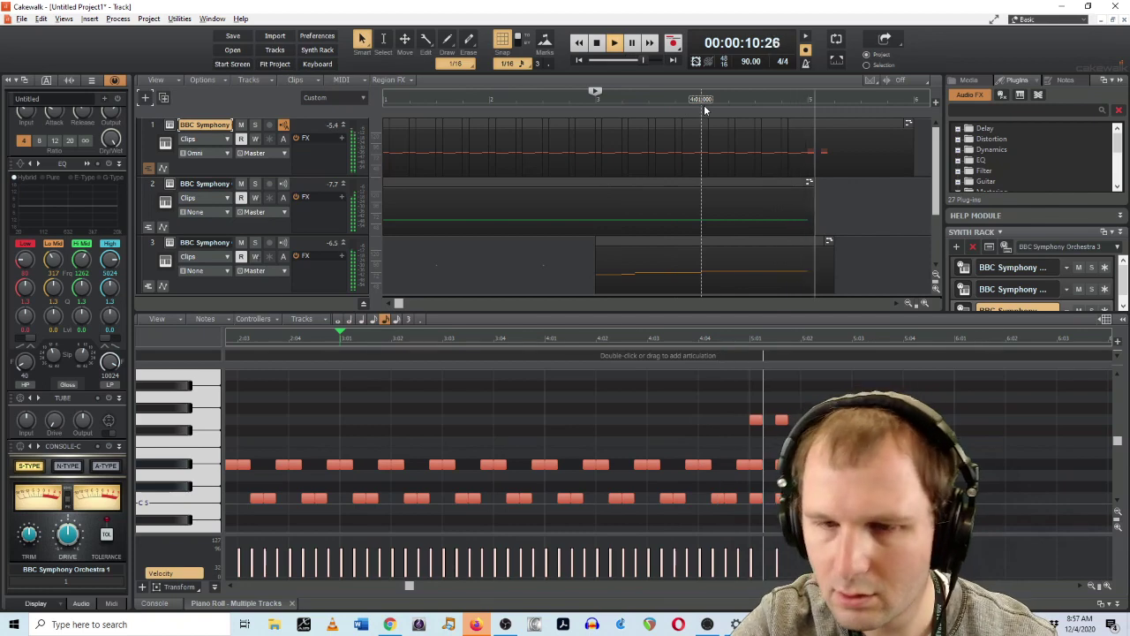
key(space)
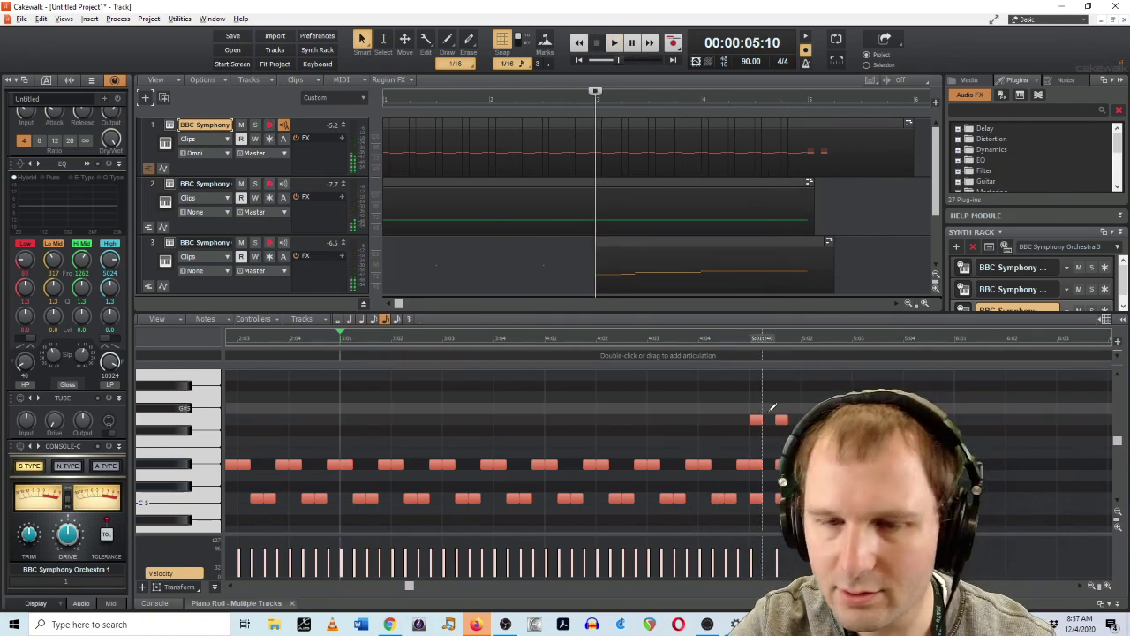
scroll(781, 410, down, 1)
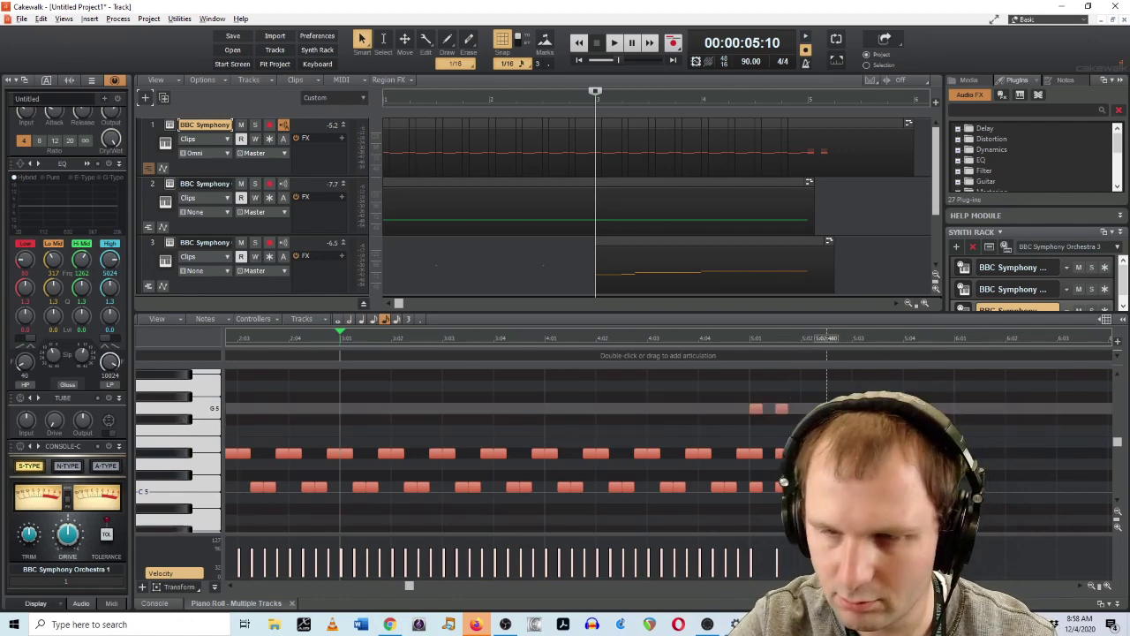
scroll(784, 408, up, 3)
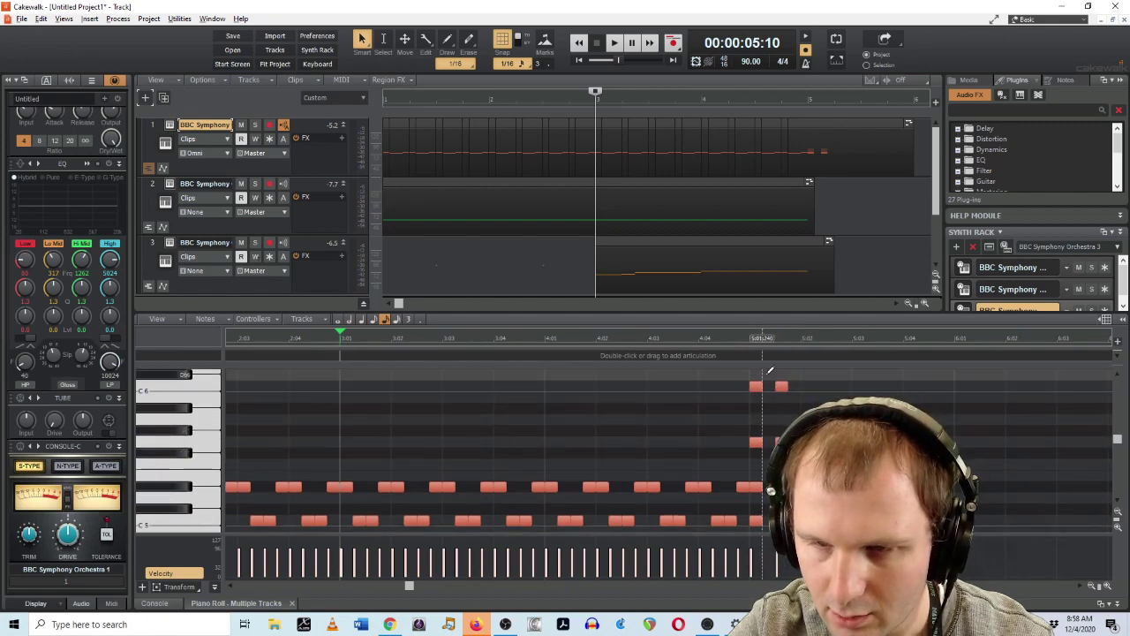
click(781, 387)
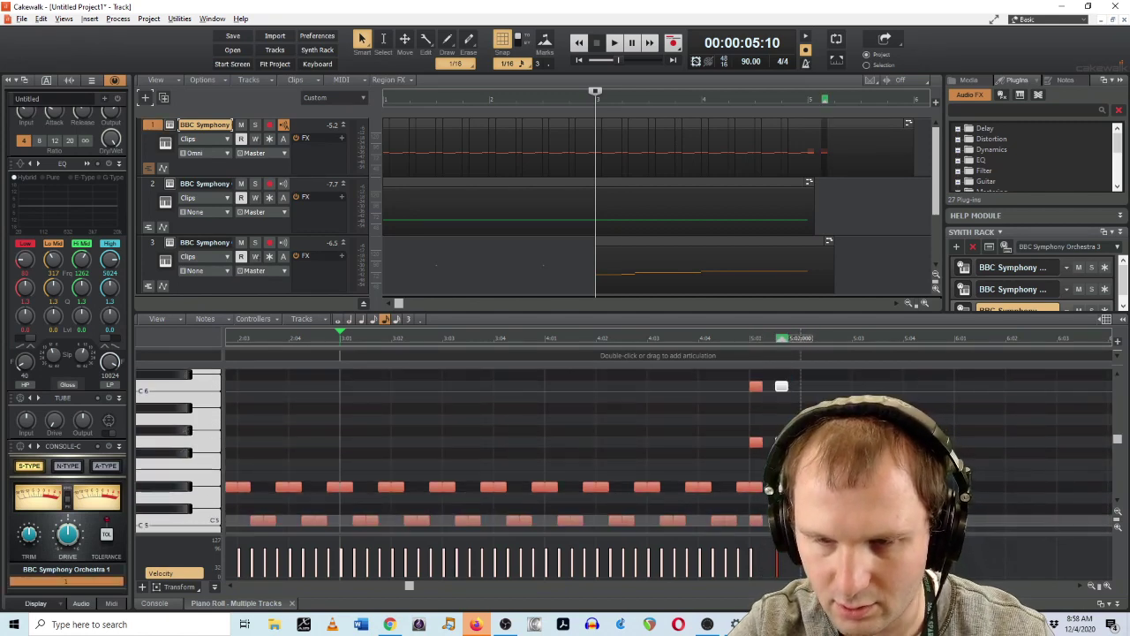
click(830, 384)
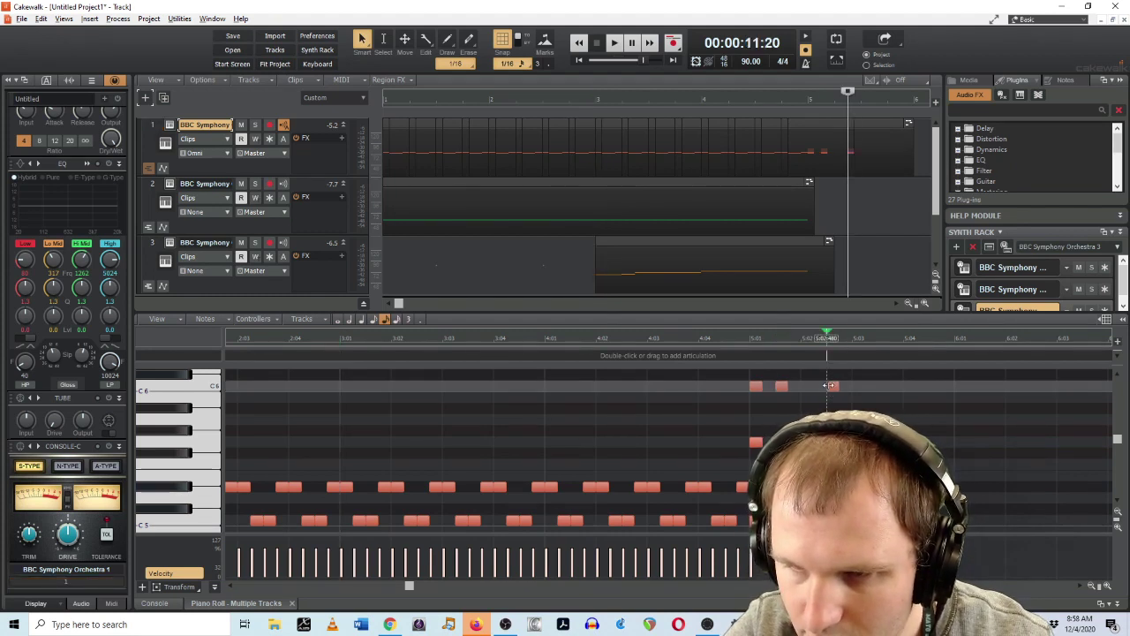
click(887, 378)
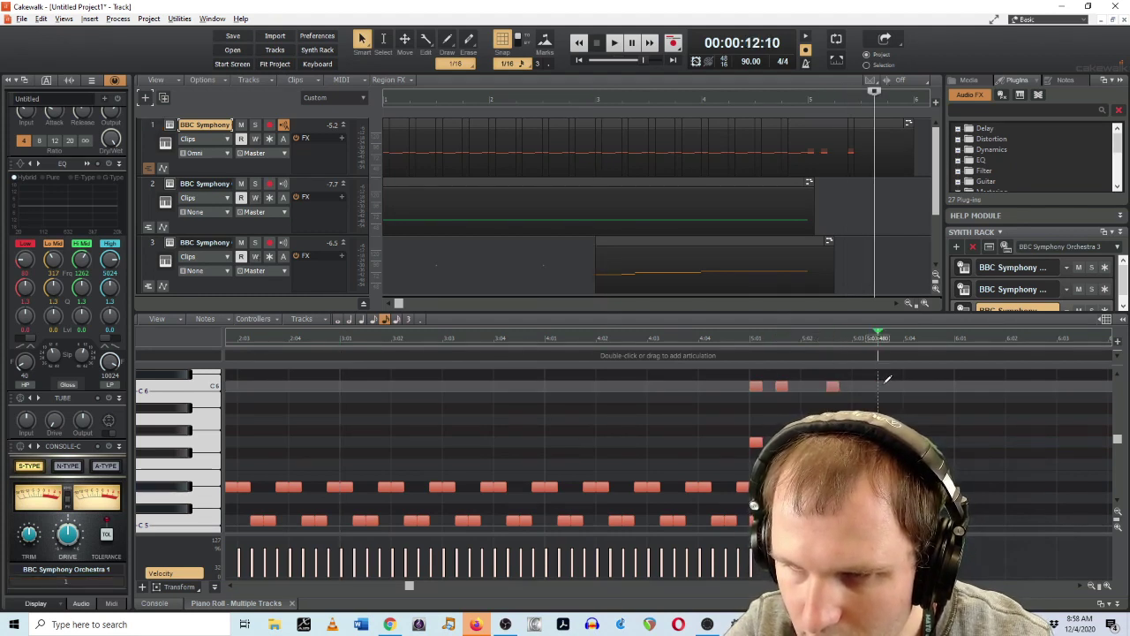
click(929, 379)
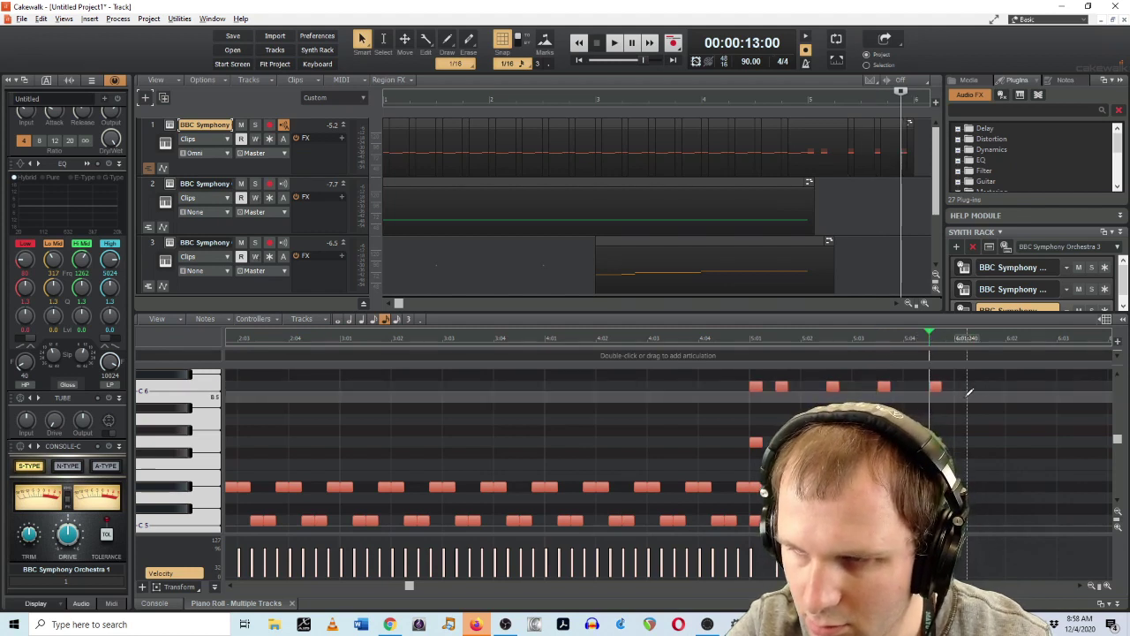
click(960, 383)
drag(960, 386, 960, 398)
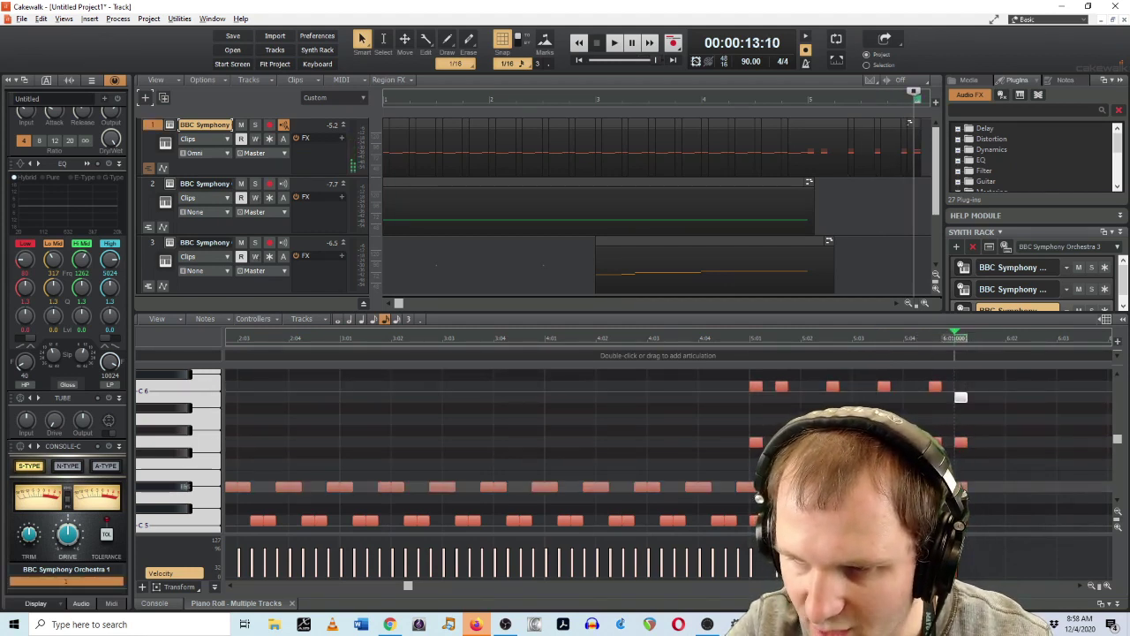
click(967, 486)
scroll(967, 485, down, 1)
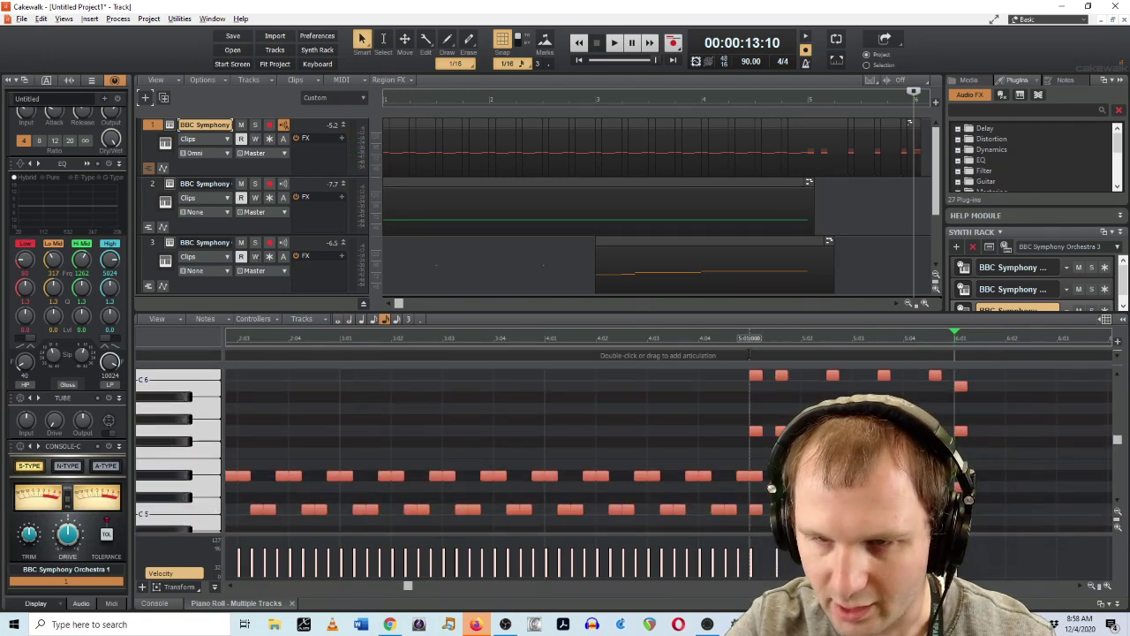
click(751, 338)
key(space)
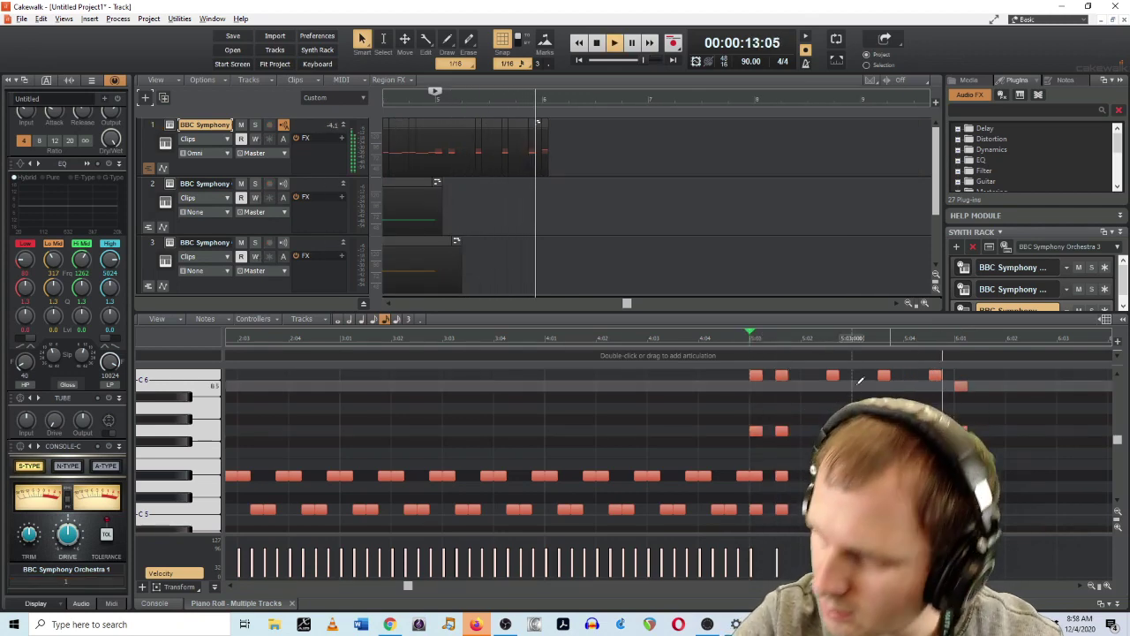
key(space)
scroll(813, 441, down, 3)
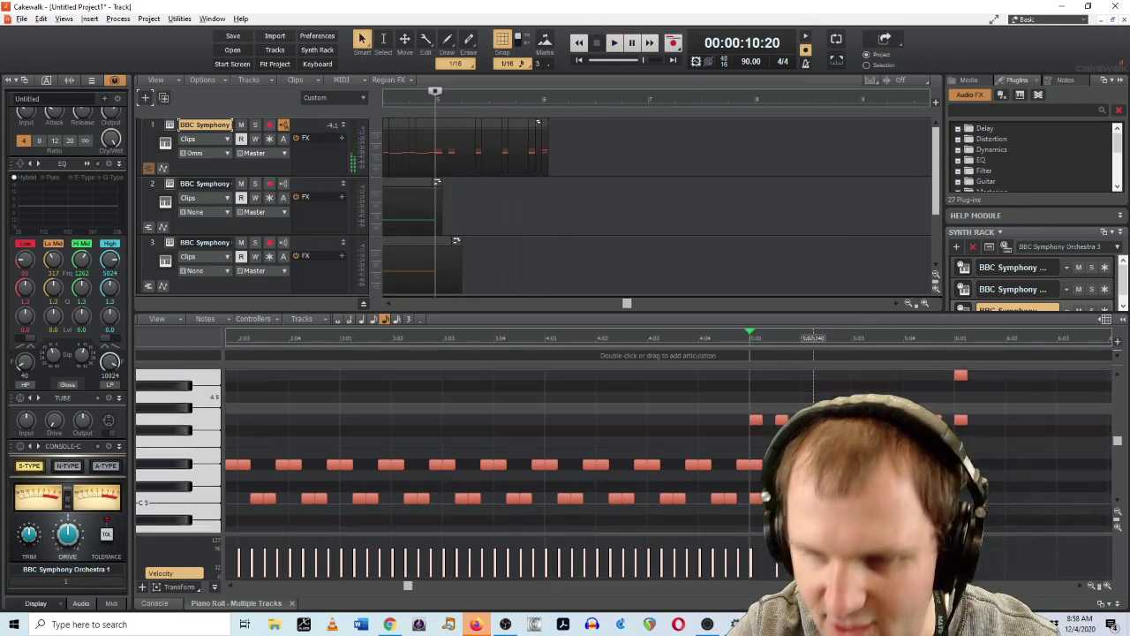
scroll(813, 441, down, 3)
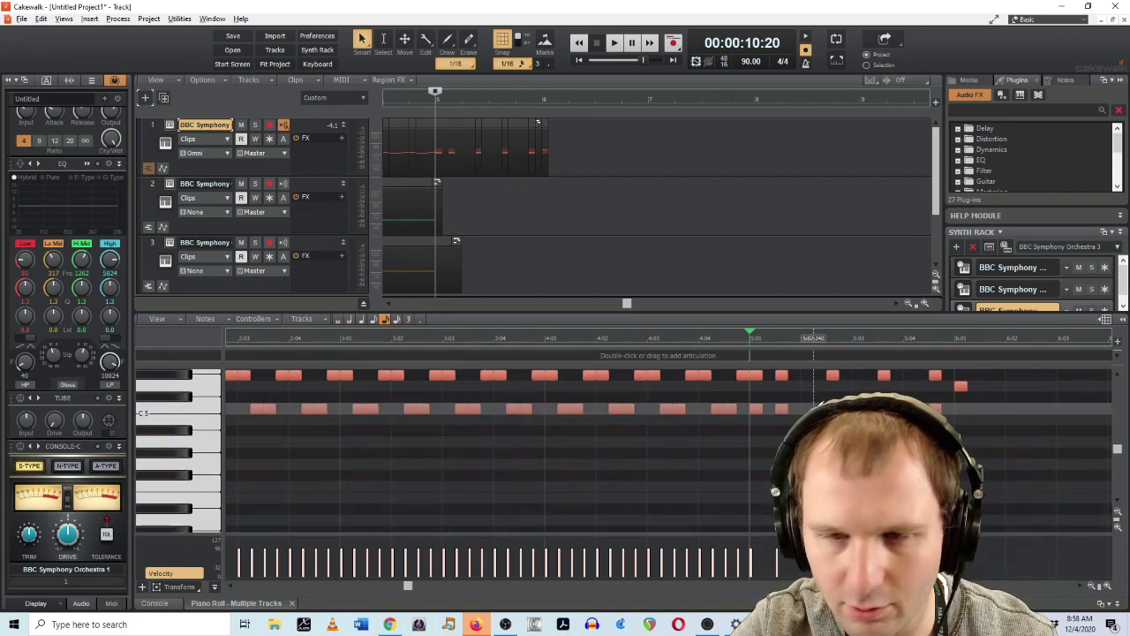
scroll(813, 441, up, 3)
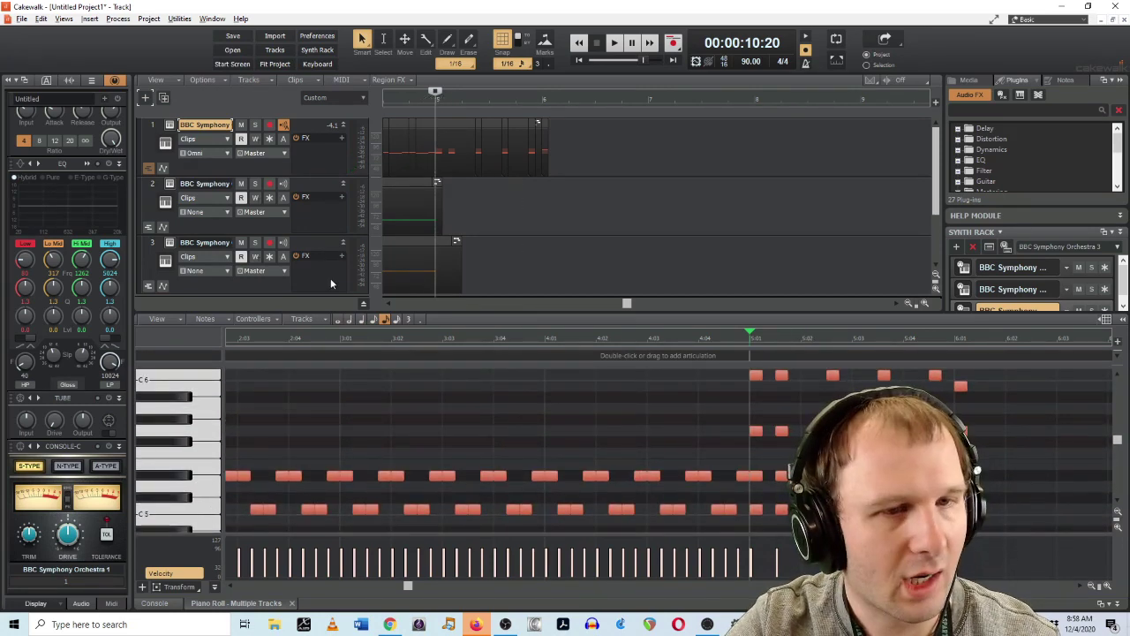
- Add a fourth BBC Symphony Orchestra instrument track
scroll(284, 210, down, 2)
scroll(282, 207, up, 2)
scroll(283, 212, down, 2)
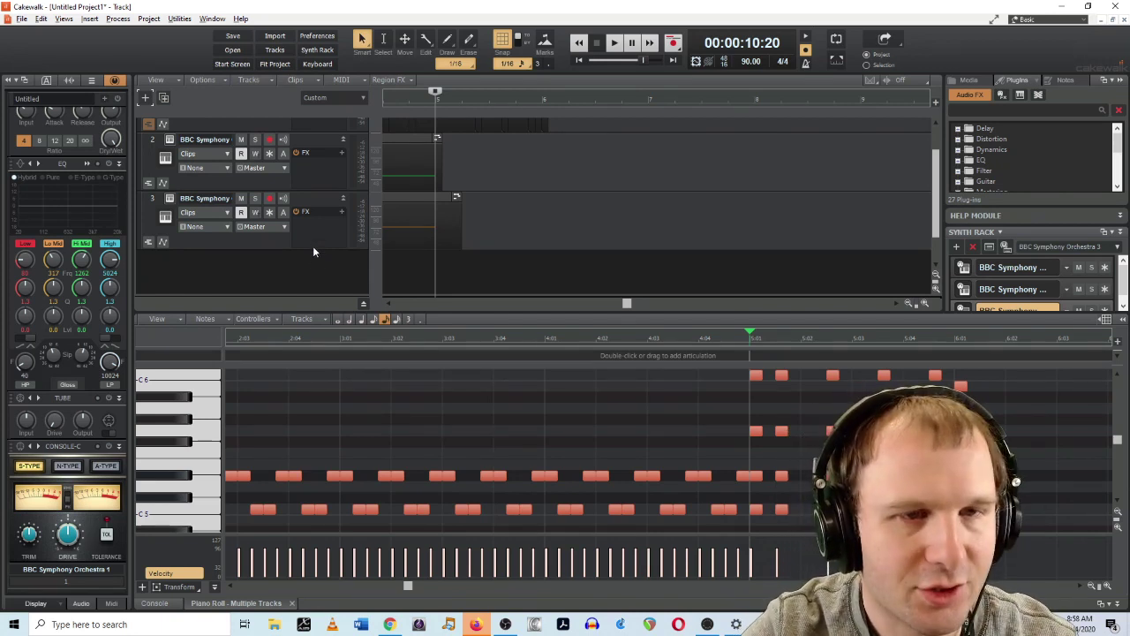
click(151, 100)
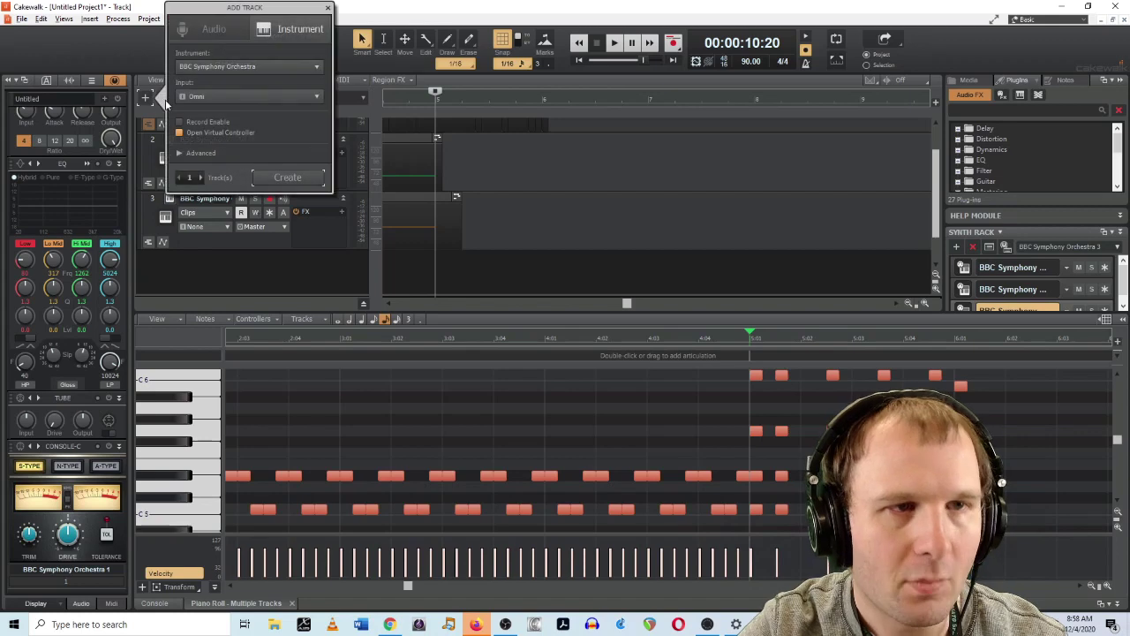
click(282, 177)
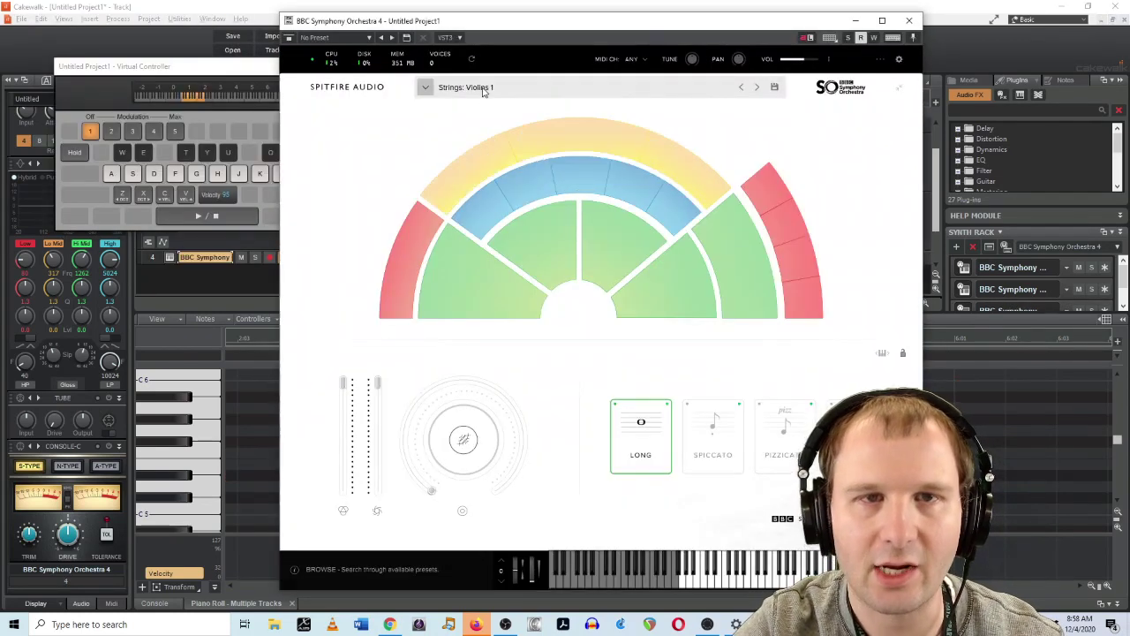
- Load Brass: Horns a4 with the Staccatissimo articulation and close the plugin and Virtual Controller
click(483, 87)
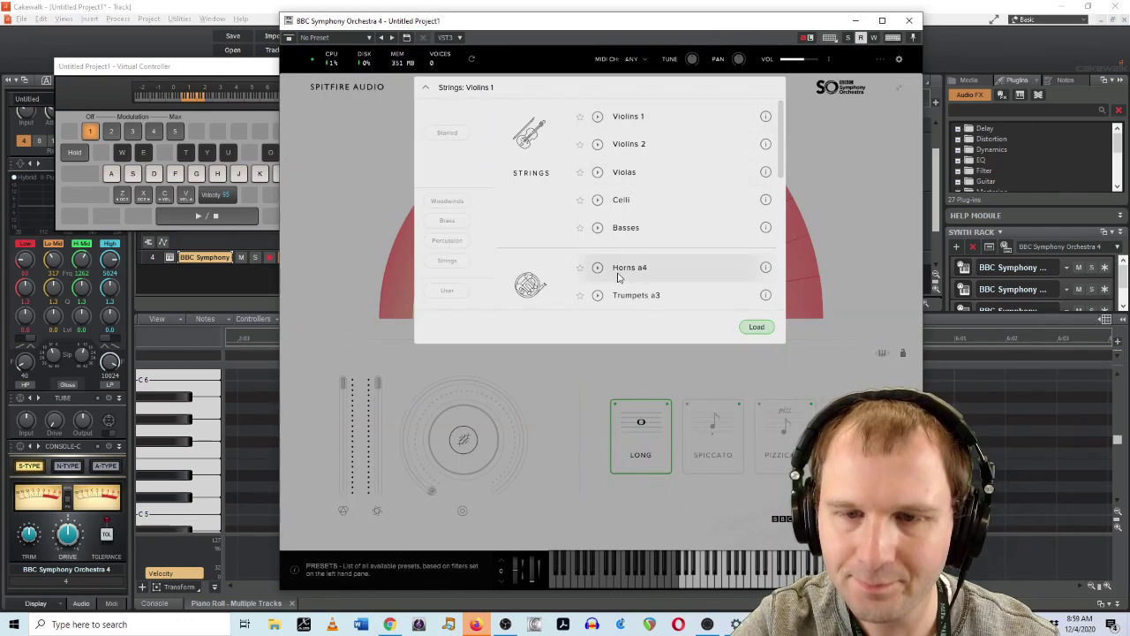
click(668, 278)
click(756, 327)
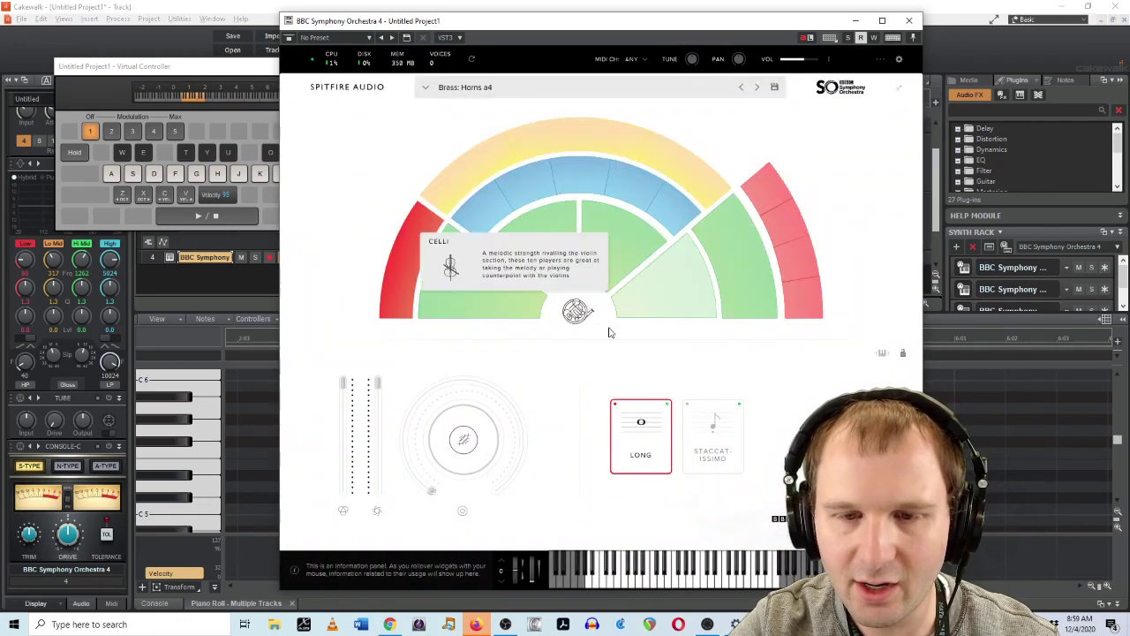
click(713, 433)
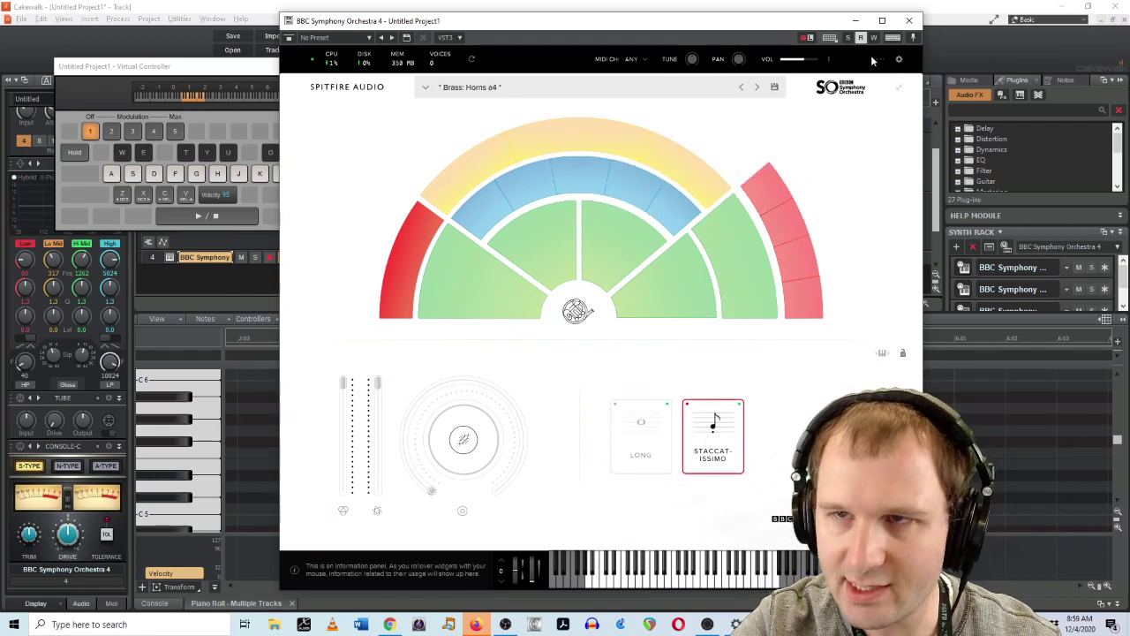
click(910, 21)
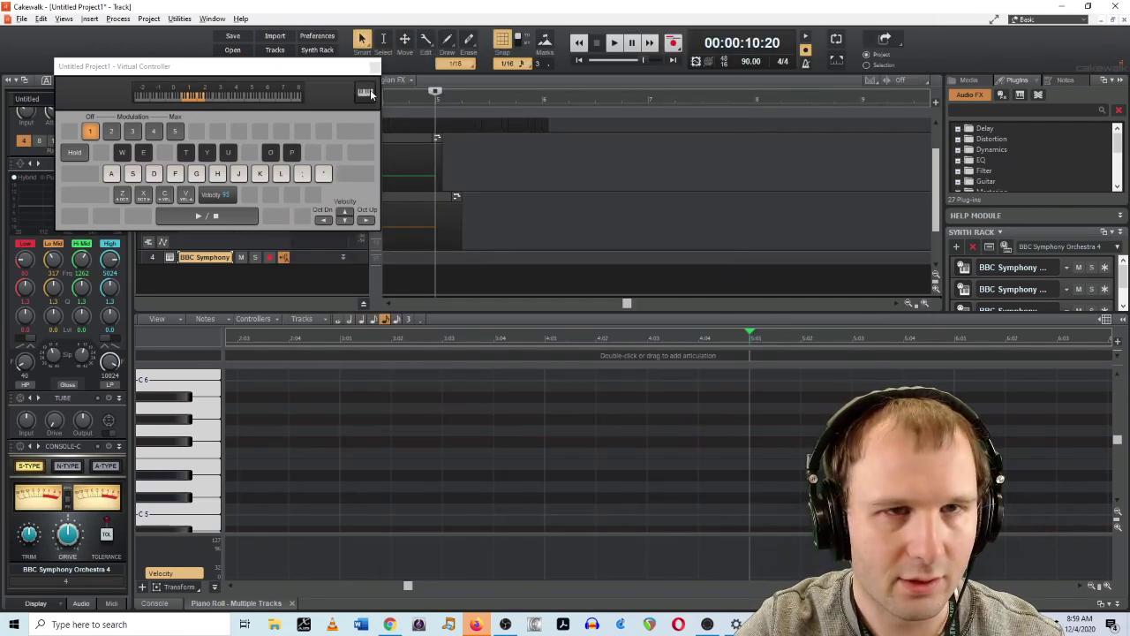
click(374, 66)
- Expand track 4 and paste a four-note horn chord at bar 5
click(341, 258)
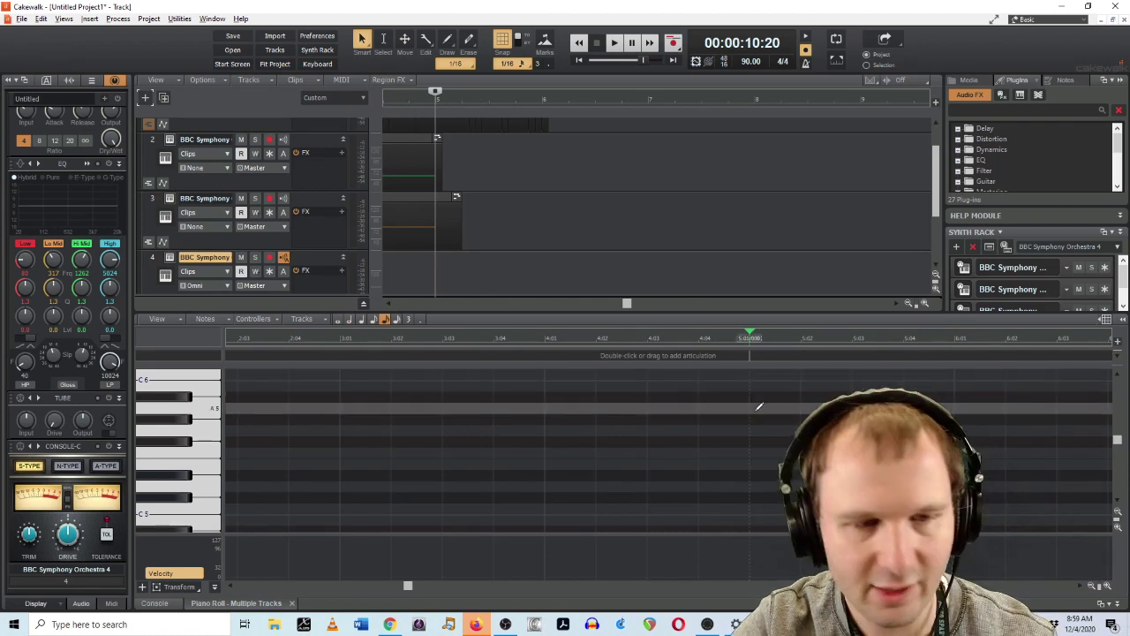
click(757, 508)
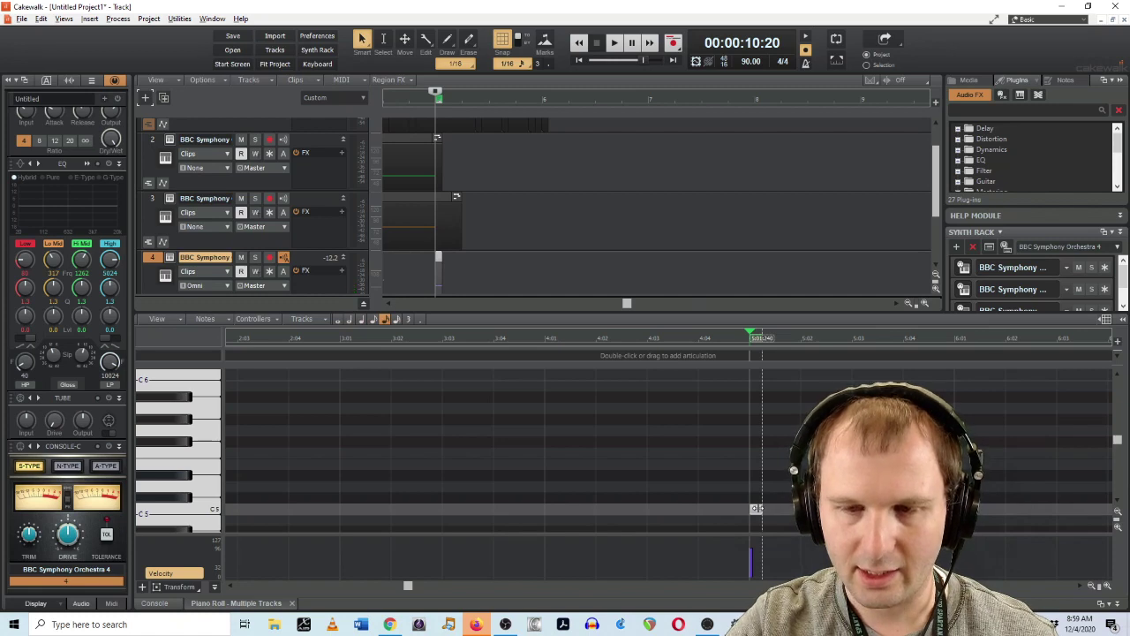
key(ctrl+z)
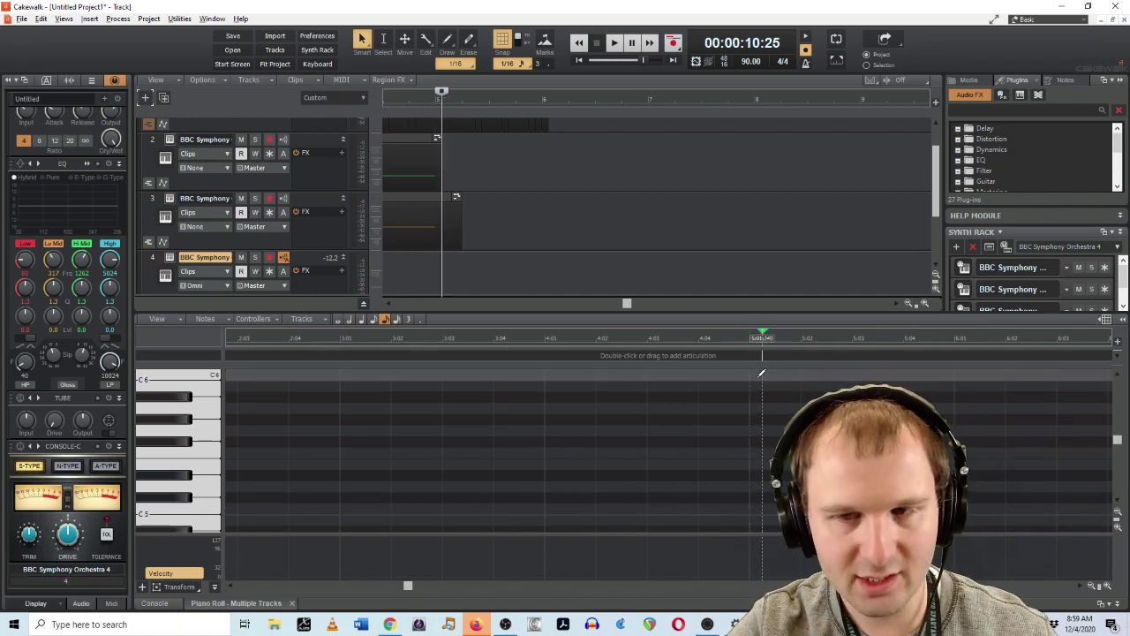
key(ctrl+v)
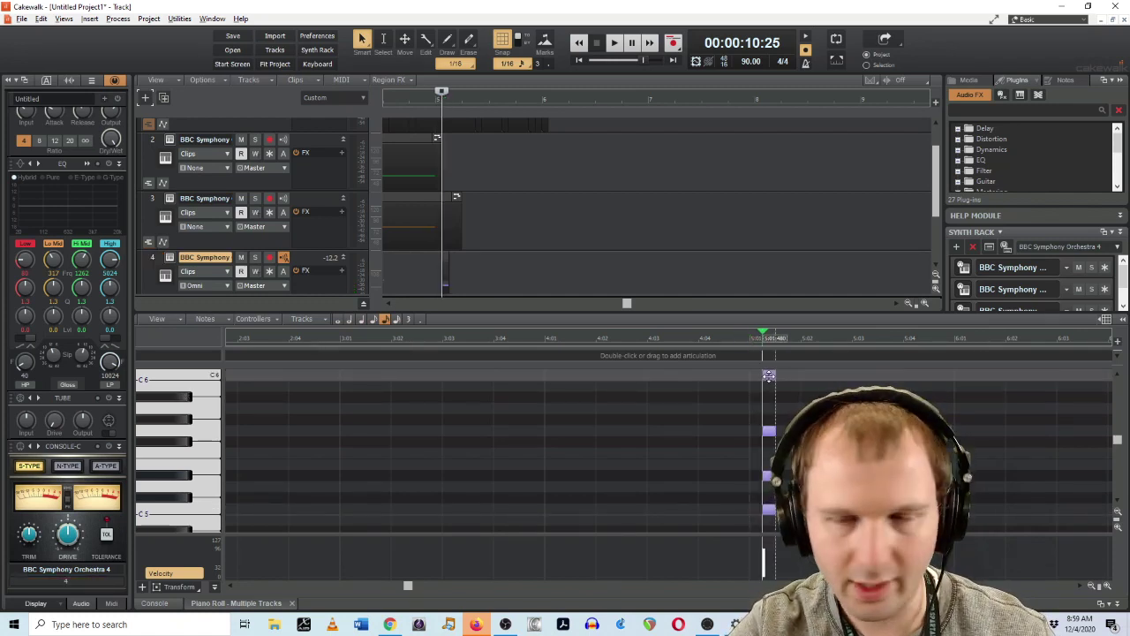
click(766, 375)
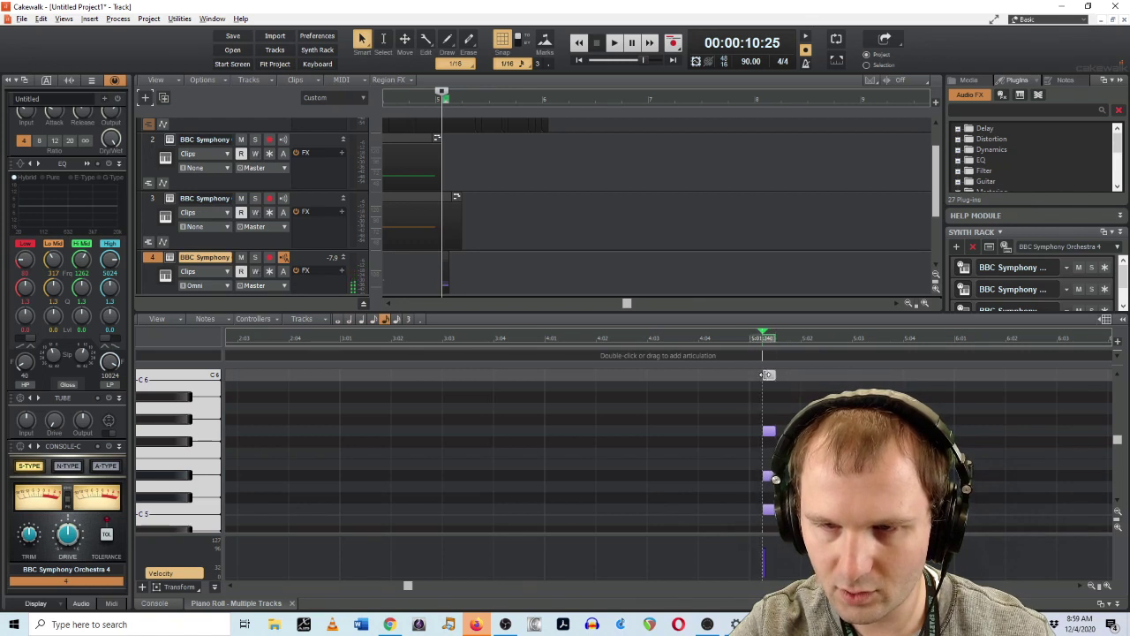
key(ctrl+z)
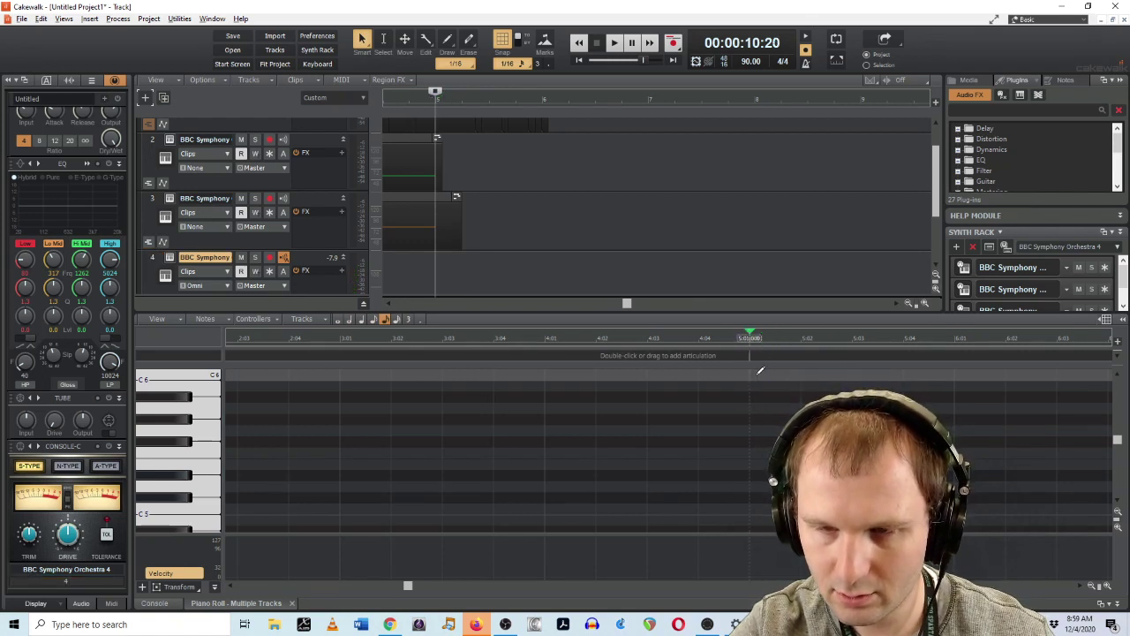
key(ctrl+v)
- Play back the new horn chords from bar 5
click(782, 371)
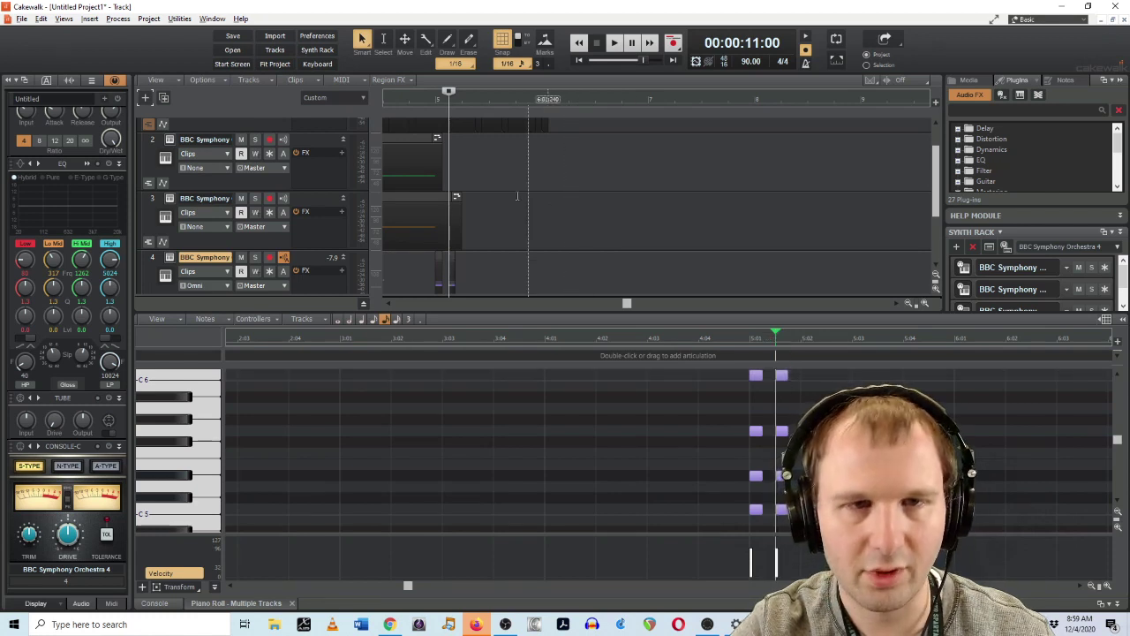
click(433, 97)
key(space)
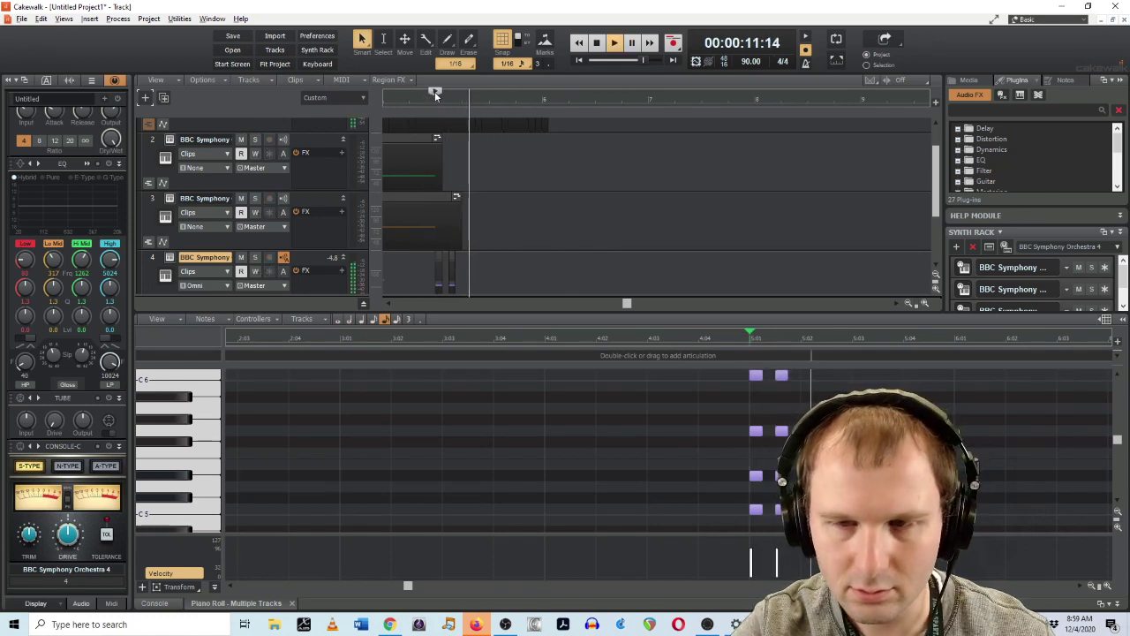
key(space)
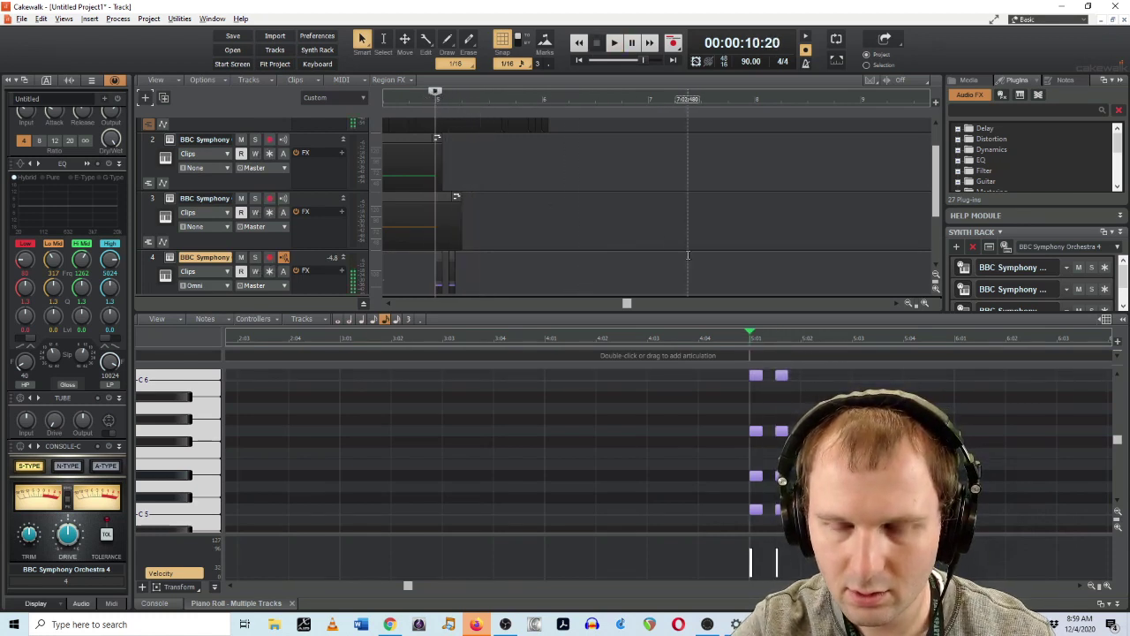
- Add a high horn note later in bar 5 and audition from the start of bar 5
click(785, 373)
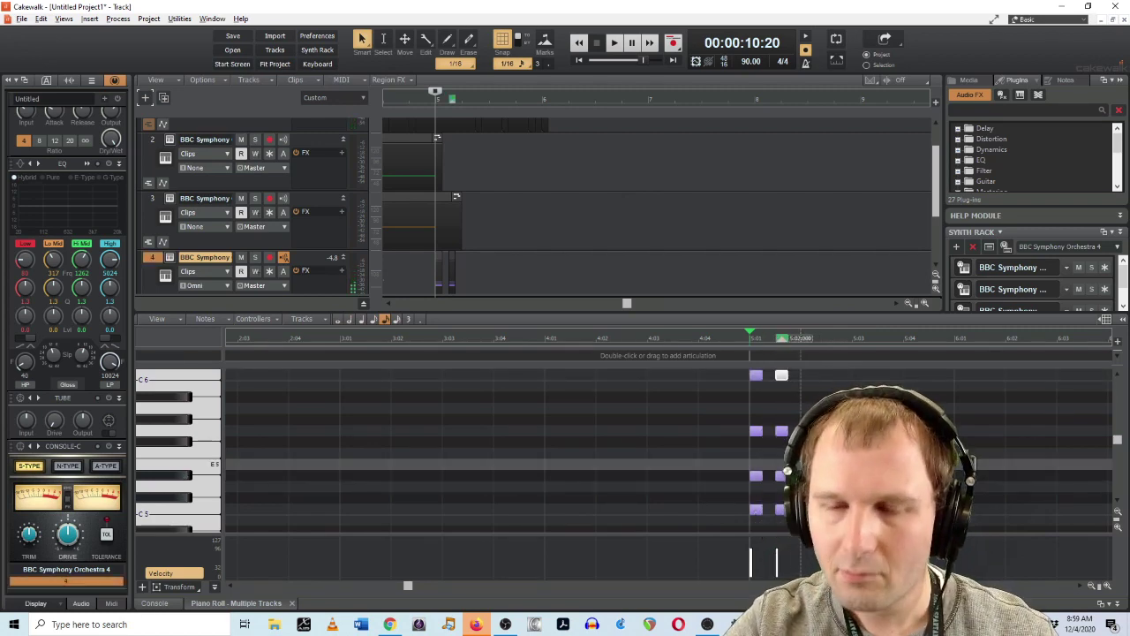
click(828, 373)
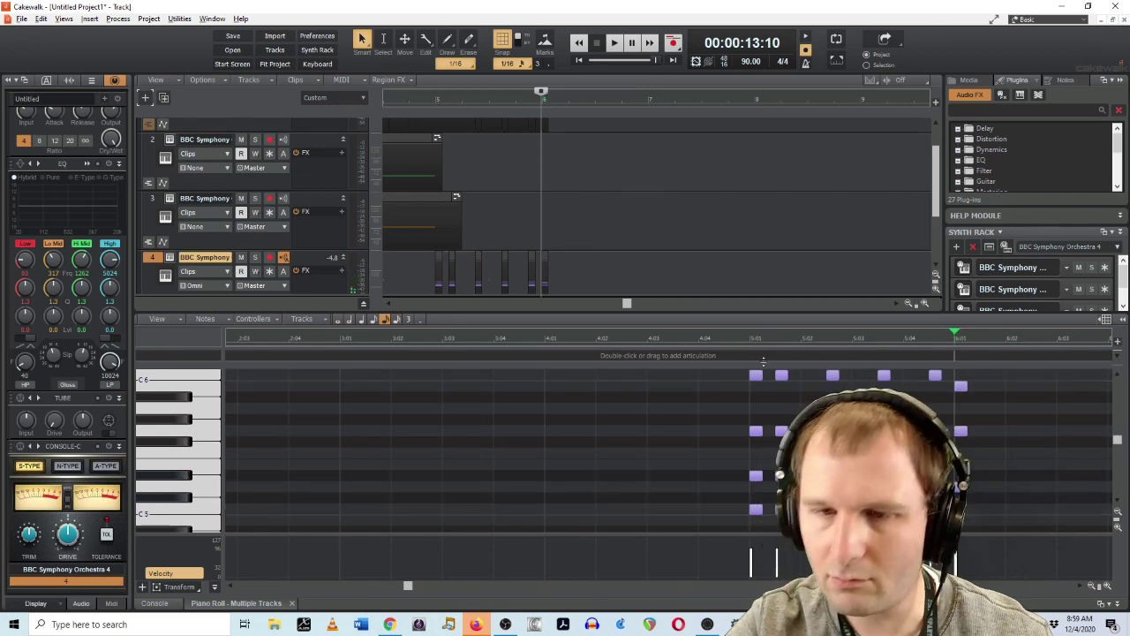
key(space)
key(space)
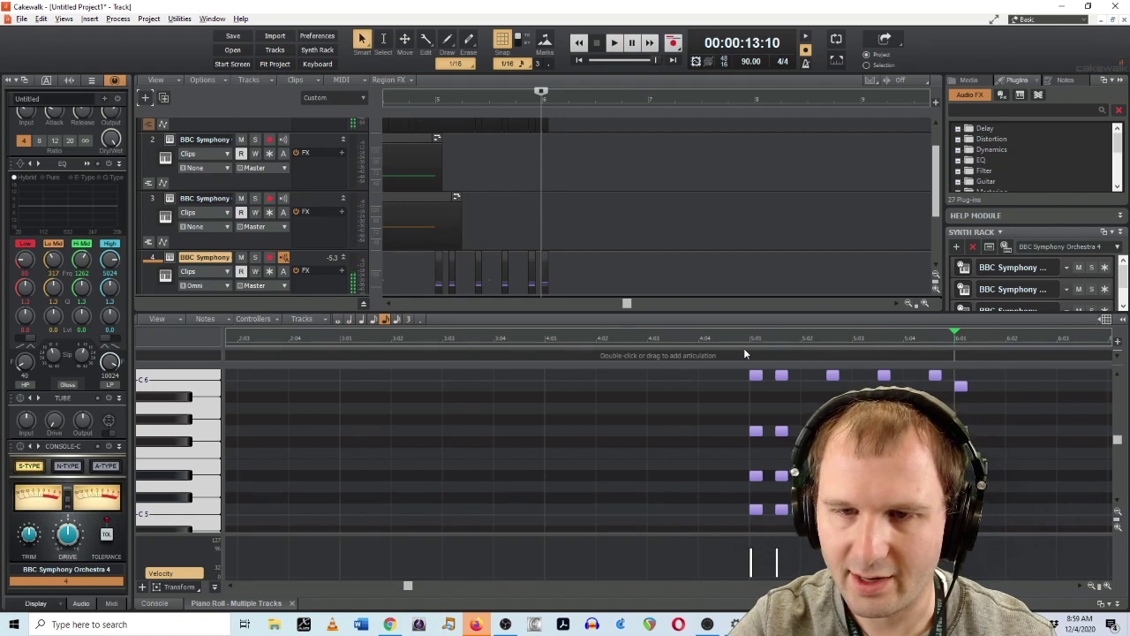
click(750, 338)
key(space)
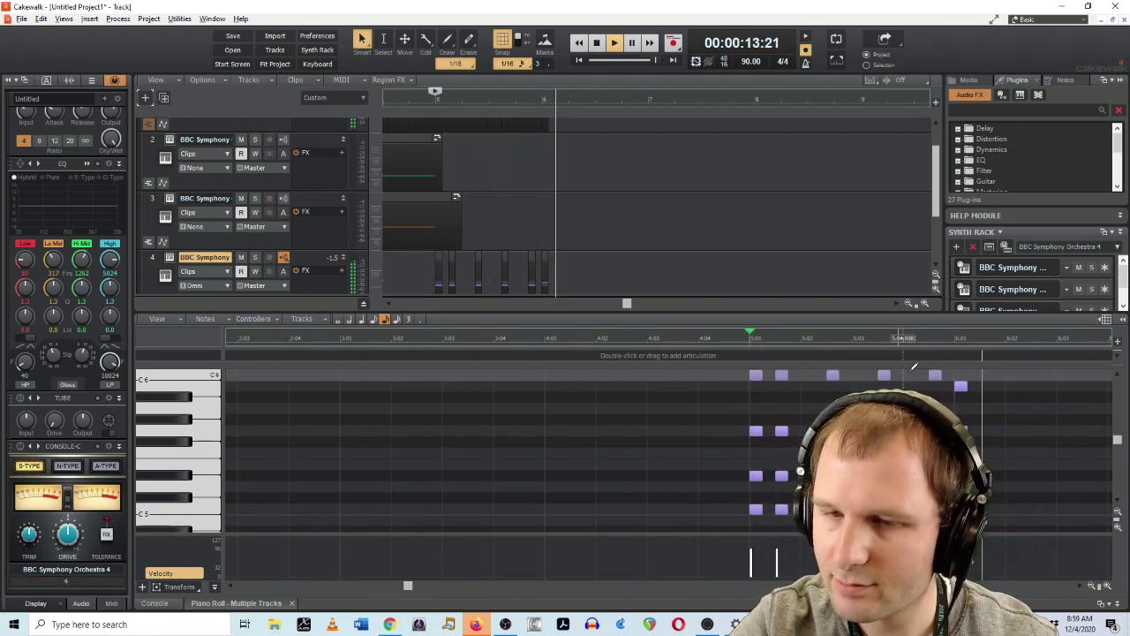
key(space)
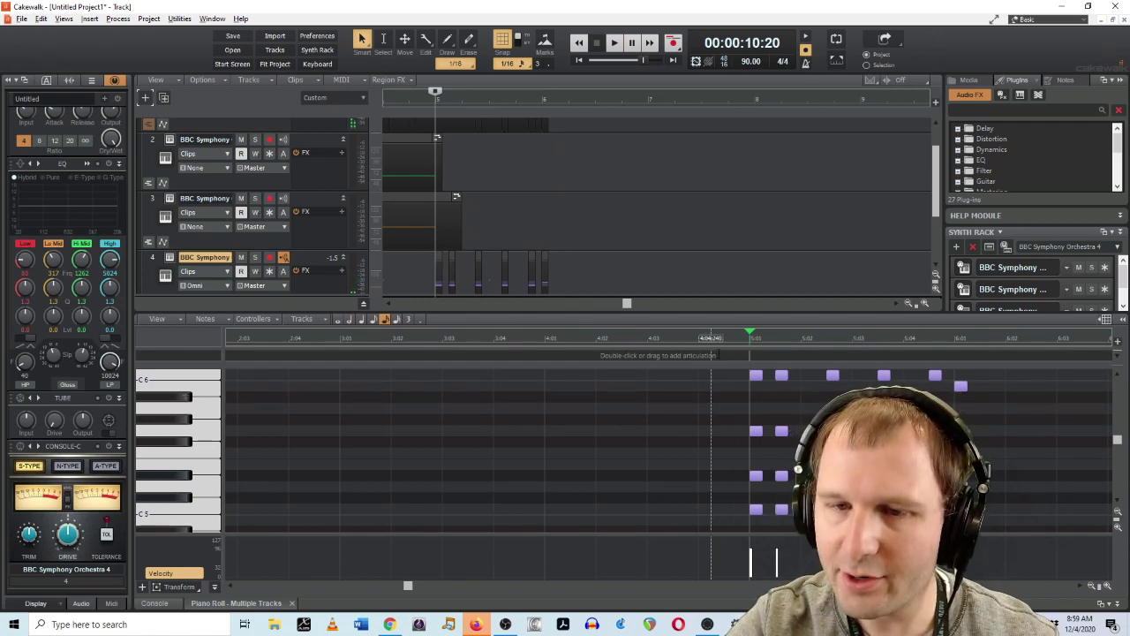
- Marquee-select all the new staccatissimo horn notes
drag(738, 522, 986, 381)
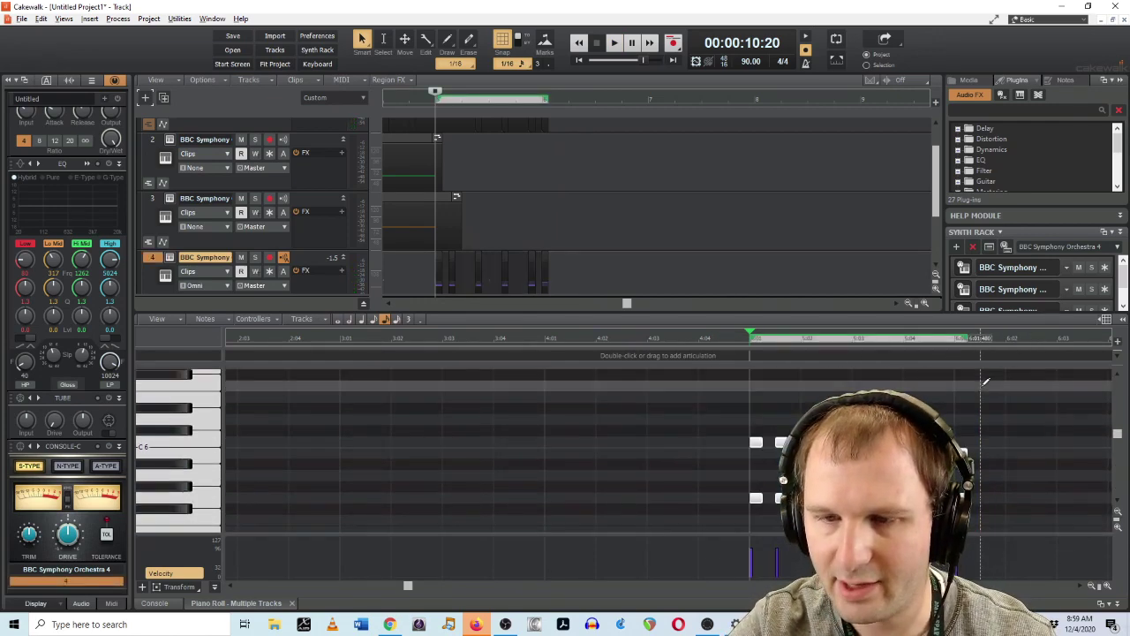
scroll(986, 382, down, 1)
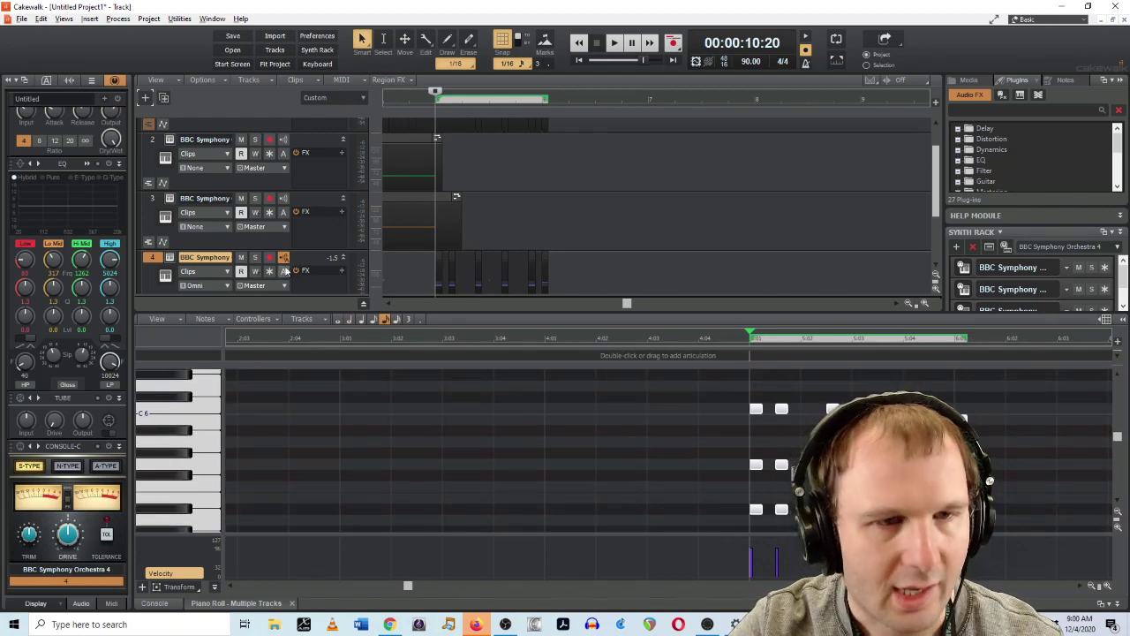
scroll(291, 263, down, 2)
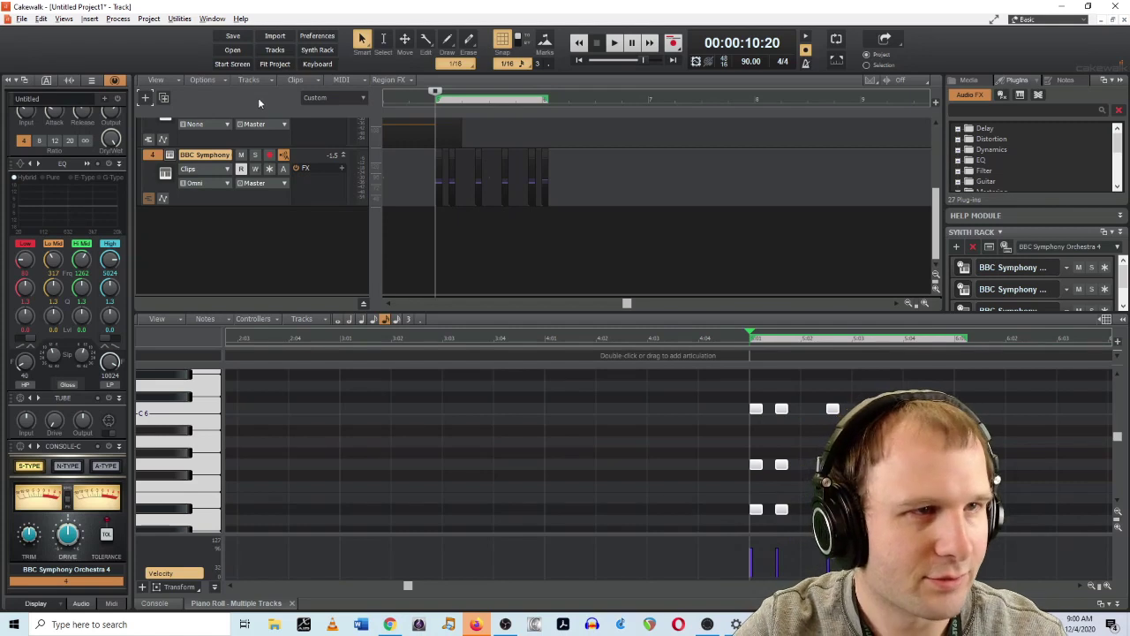
- Add a fifth orchestra track with Strings: Celli set to Spiccato, then close the plugin
click(144, 97)
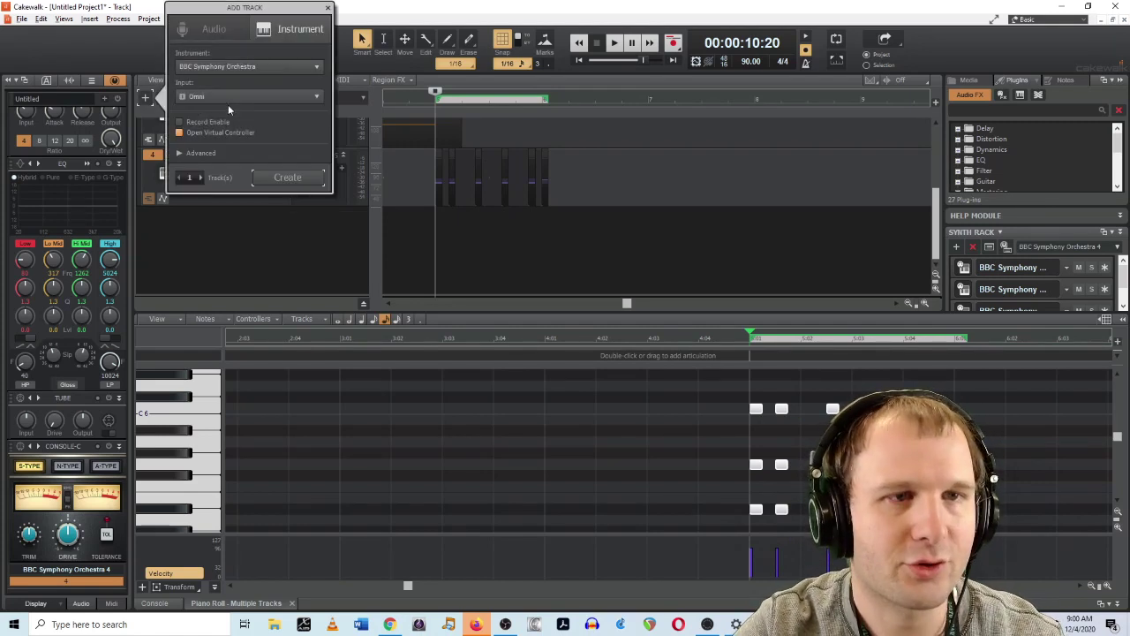
click(280, 178)
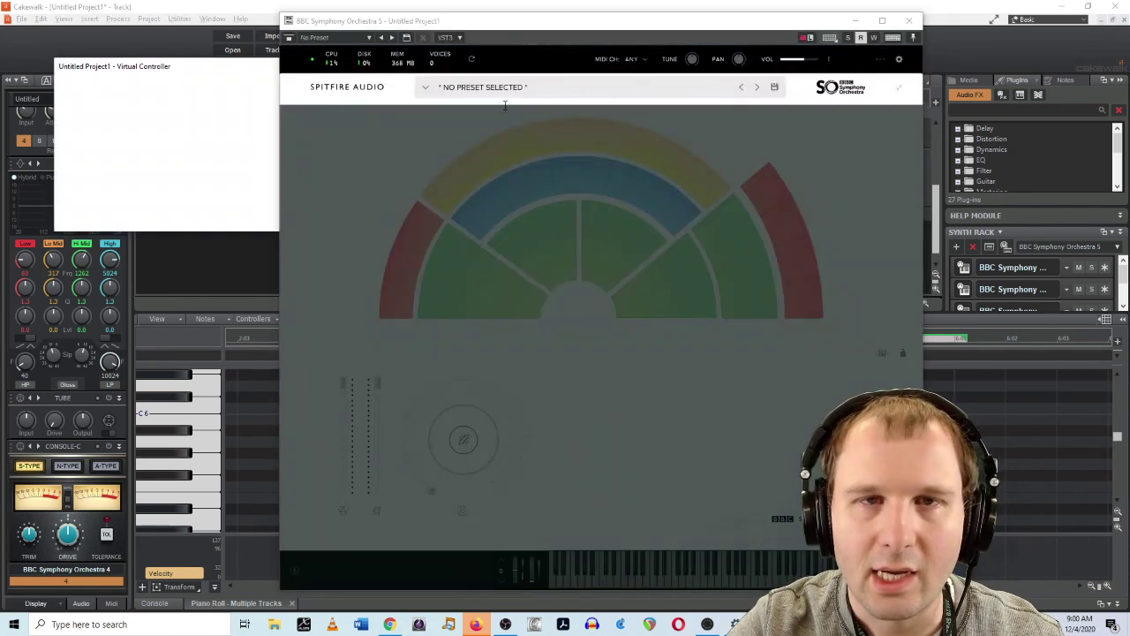
click(497, 86)
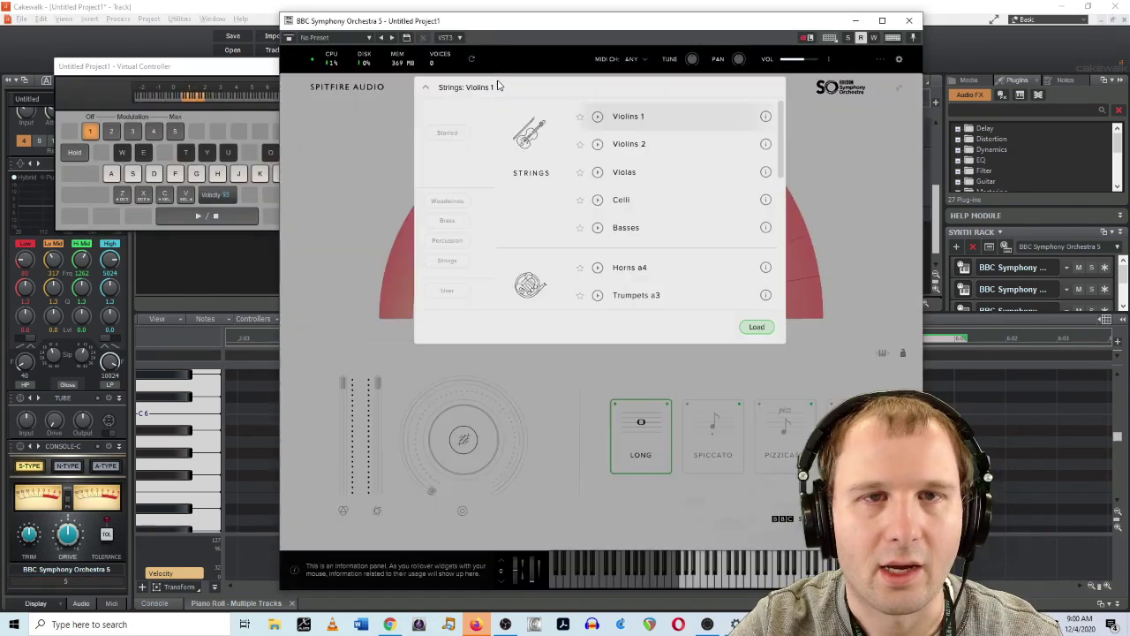
click(629, 201)
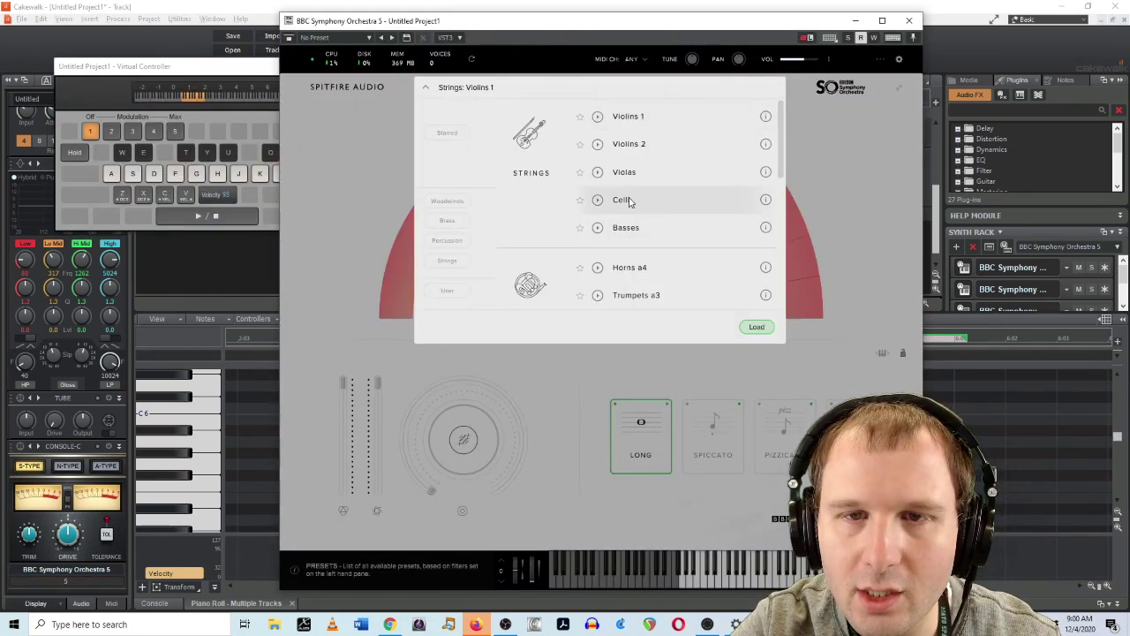
click(756, 327)
click(713, 431)
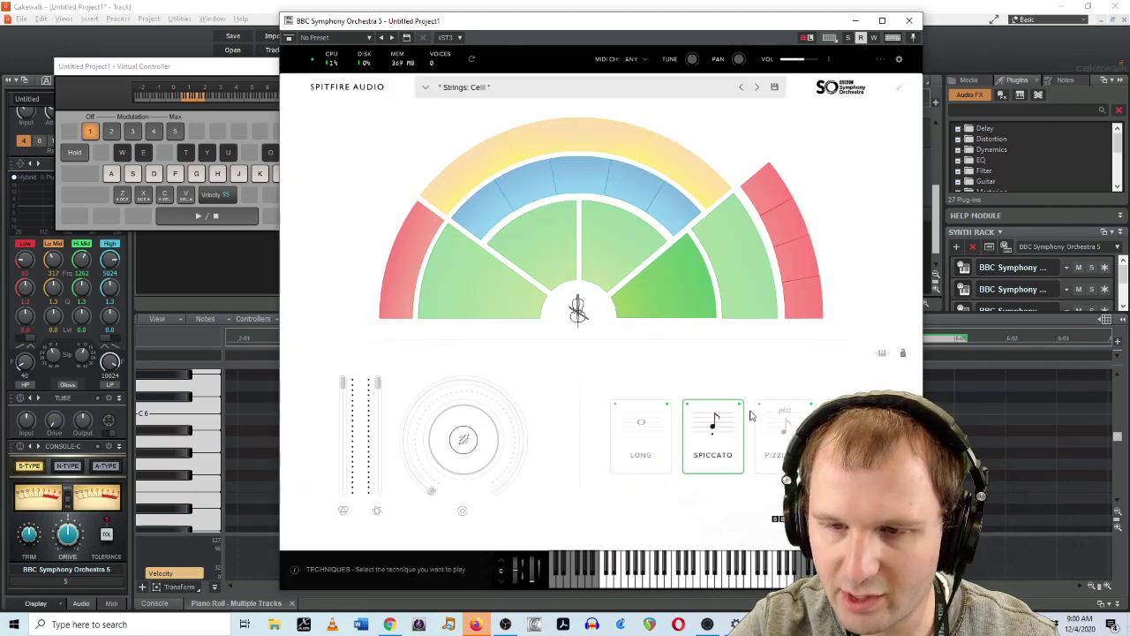
click(912, 20)
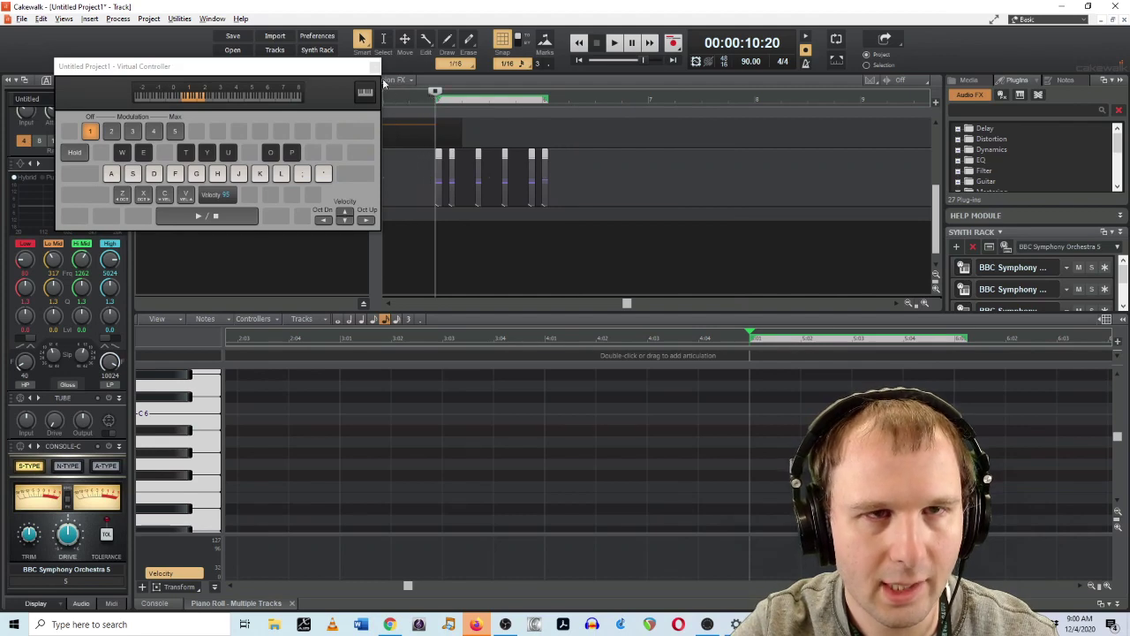
- Close the Virtual Controller and paste the copied chords into the celli track
click(375, 67)
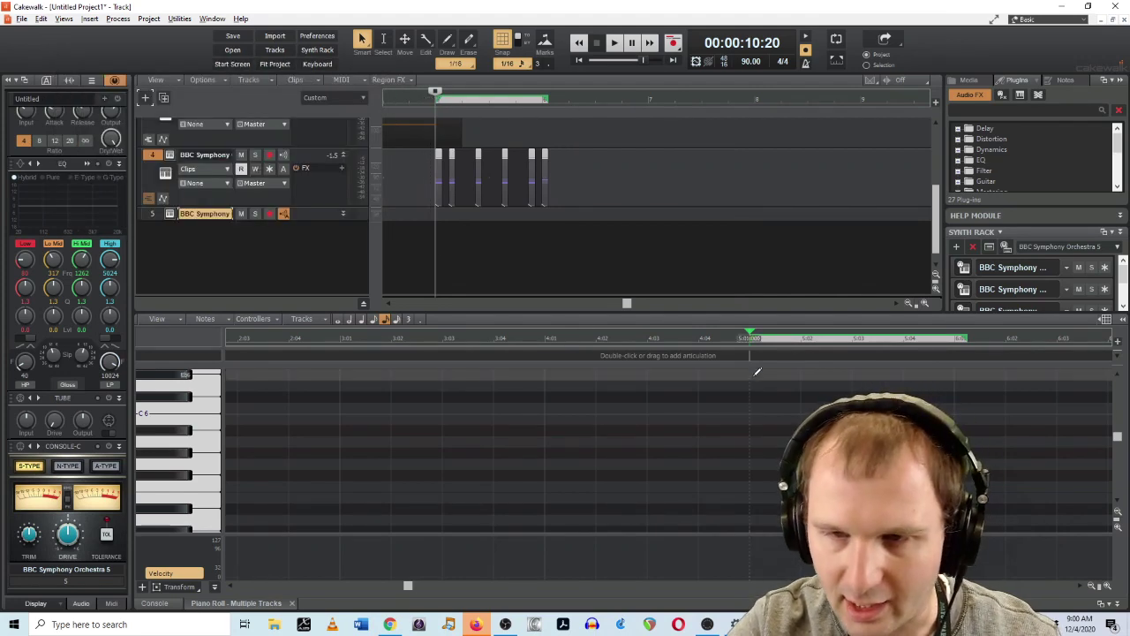
scroll(756, 376, down, 3)
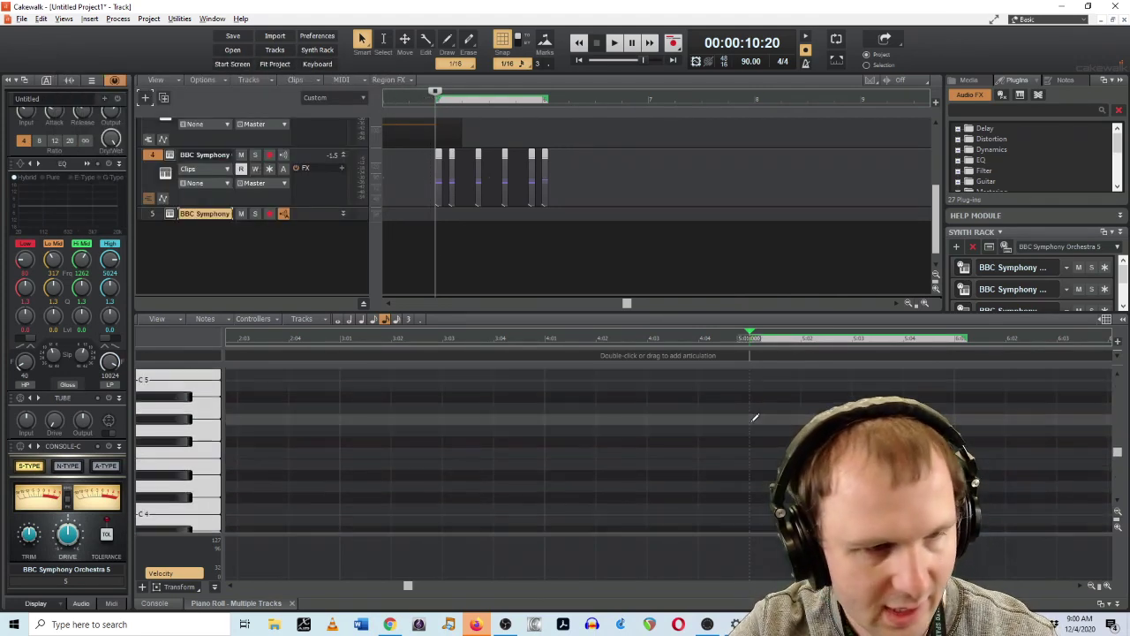
scroll(754, 417, down, 3)
scroll(755, 415, down, 3)
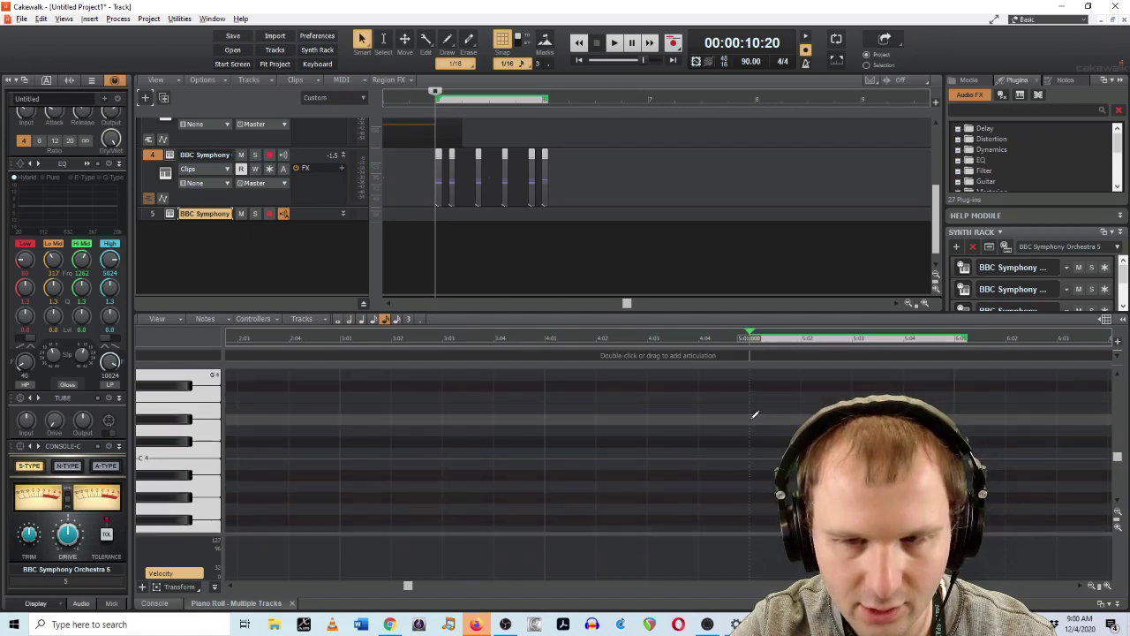
key(ctrl+z)
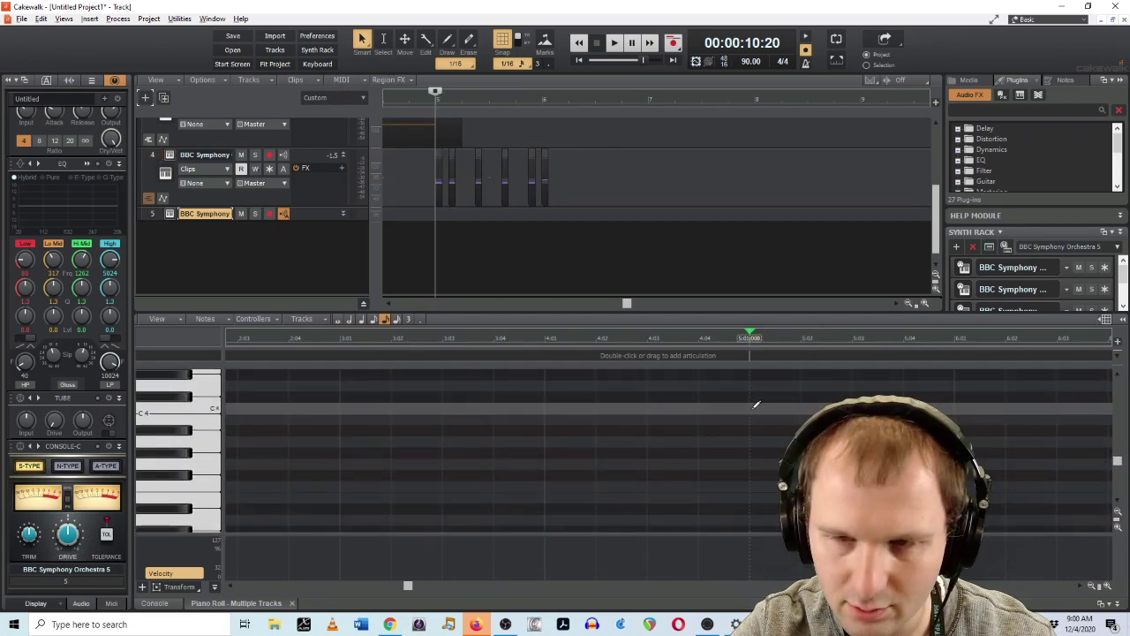
scroll(754, 405, up, 8)
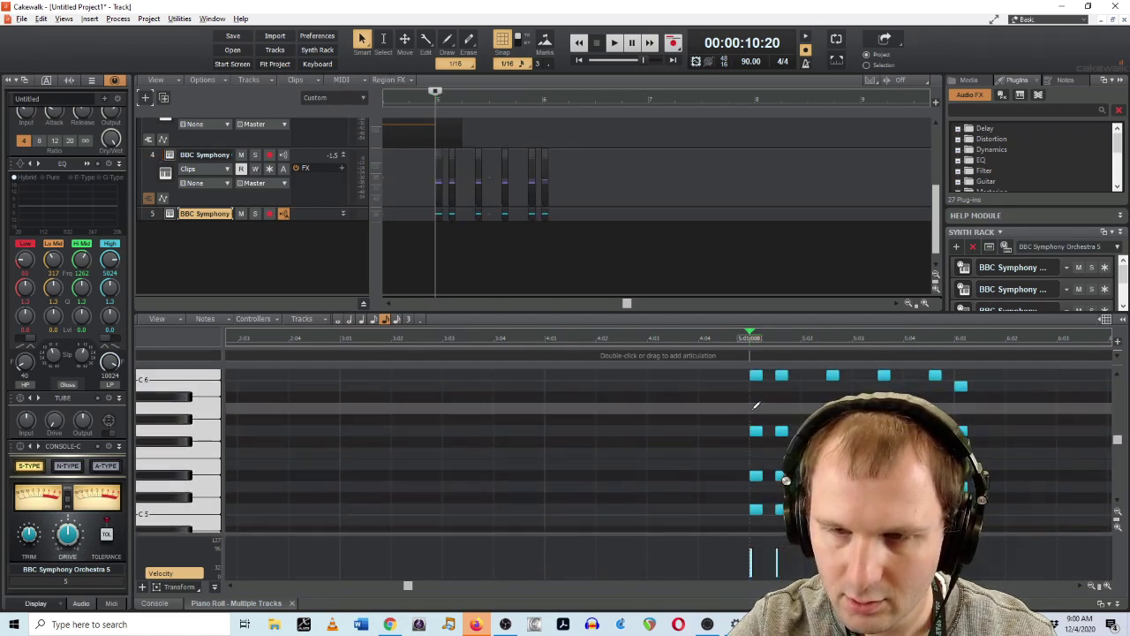
- Select the pasted chord notes and drag them down so the top notes sit on C5
drag(752, 381, 1015, 466)
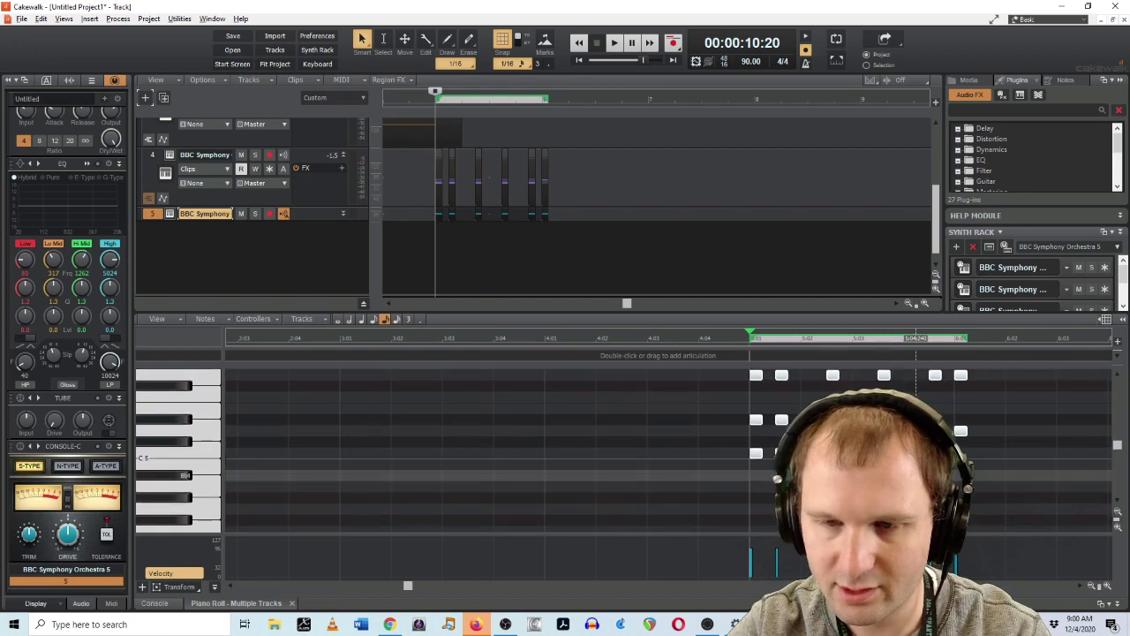
key(b)
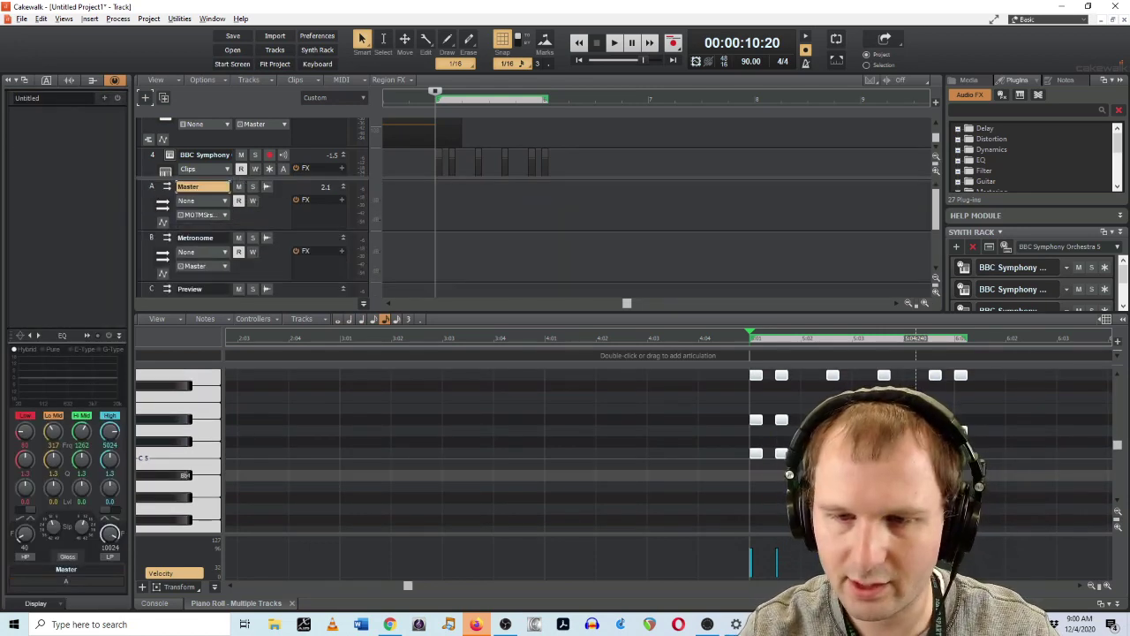
scroll(854, 382, up, 3)
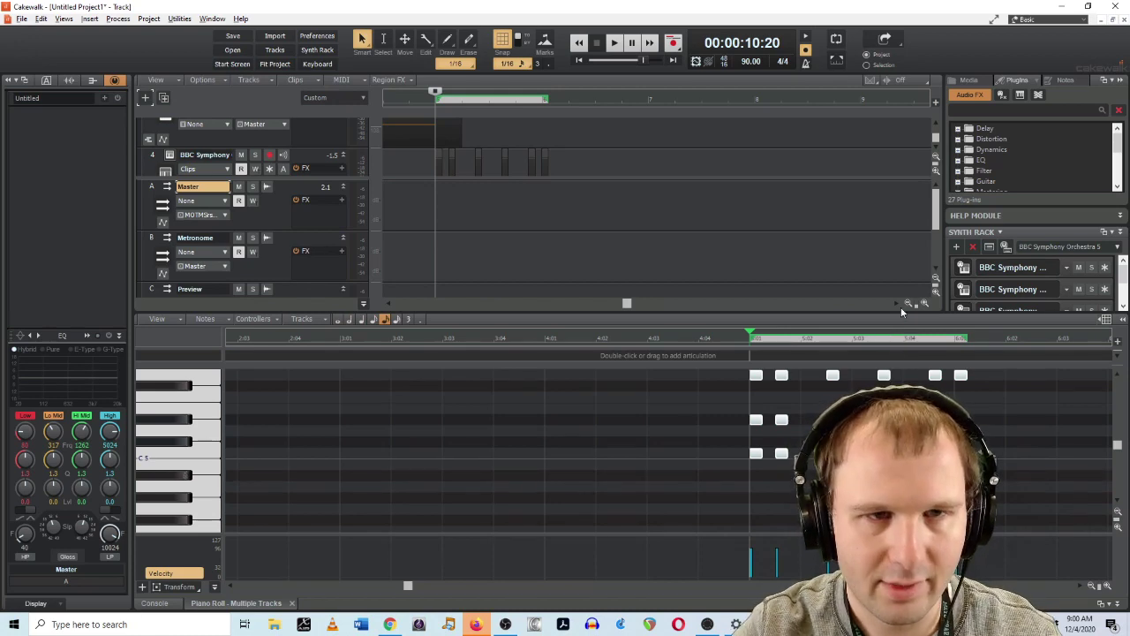
scroll(781, 484, down, 2)
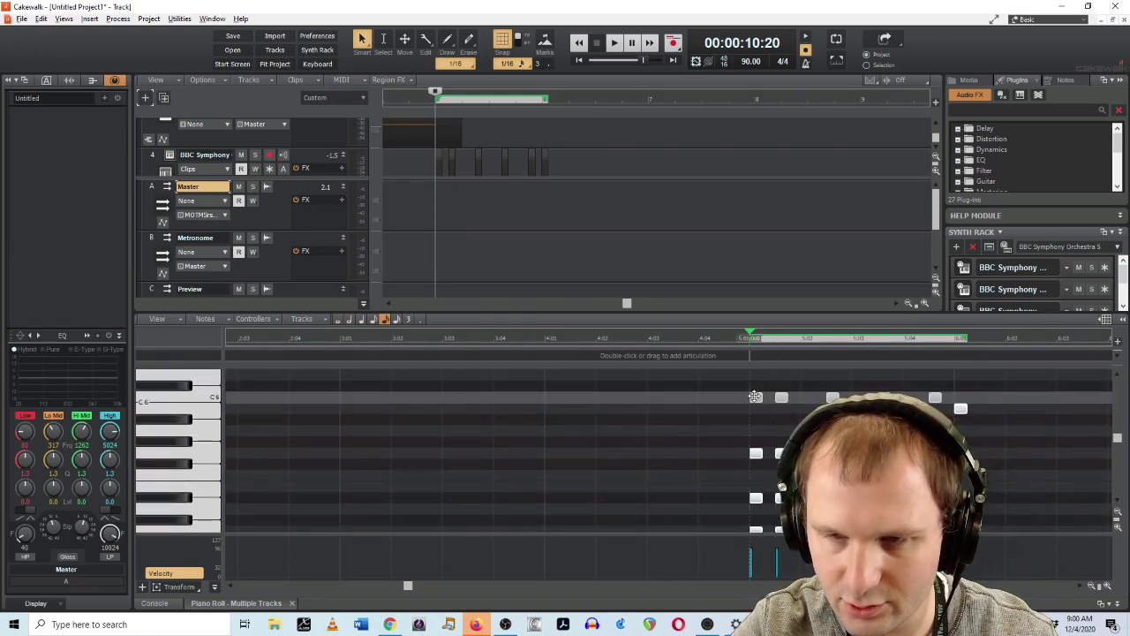
drag(757, 396, 767, 456)
scroll(767, 457, down, 4)
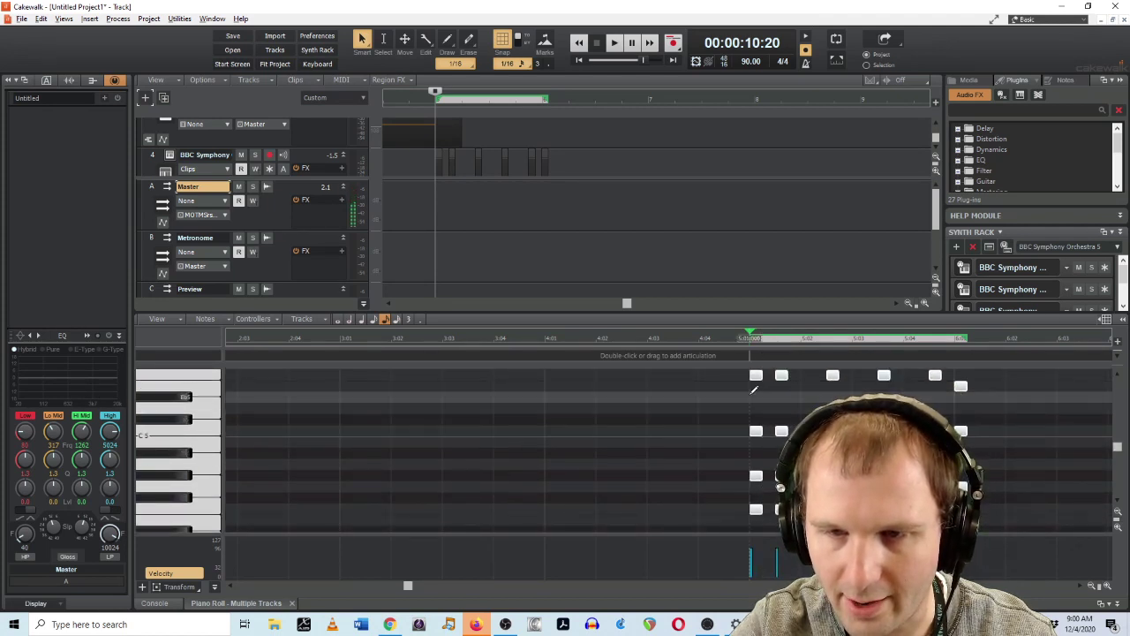
drag(754, 375, 756, 409)
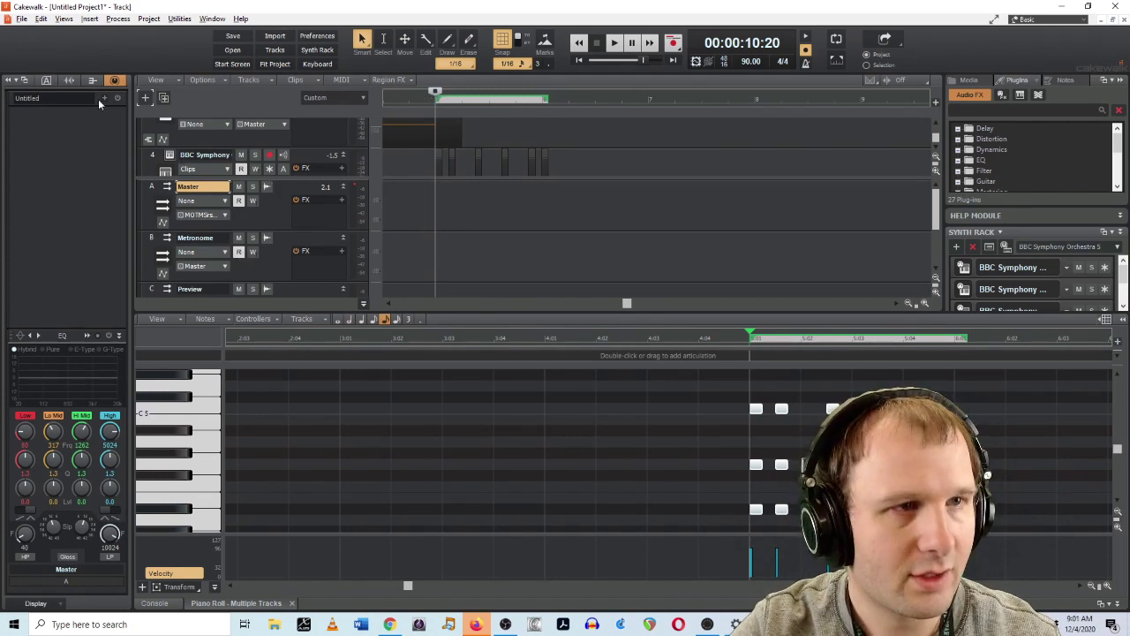
scroll(317, 163, up, 3)
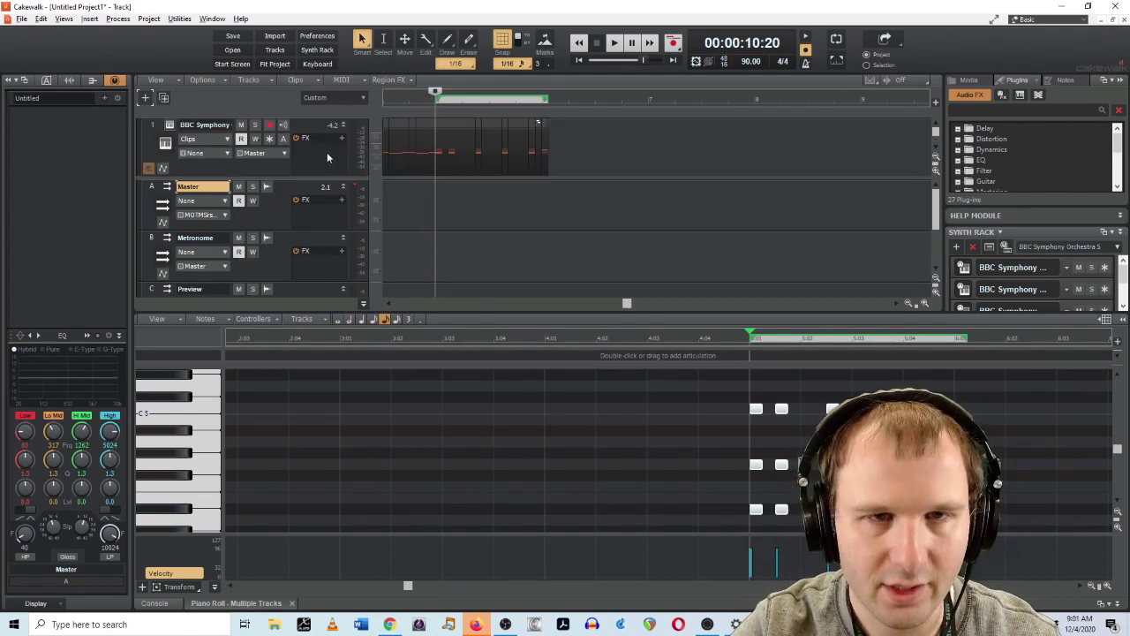
click(428, 92)
key(space)
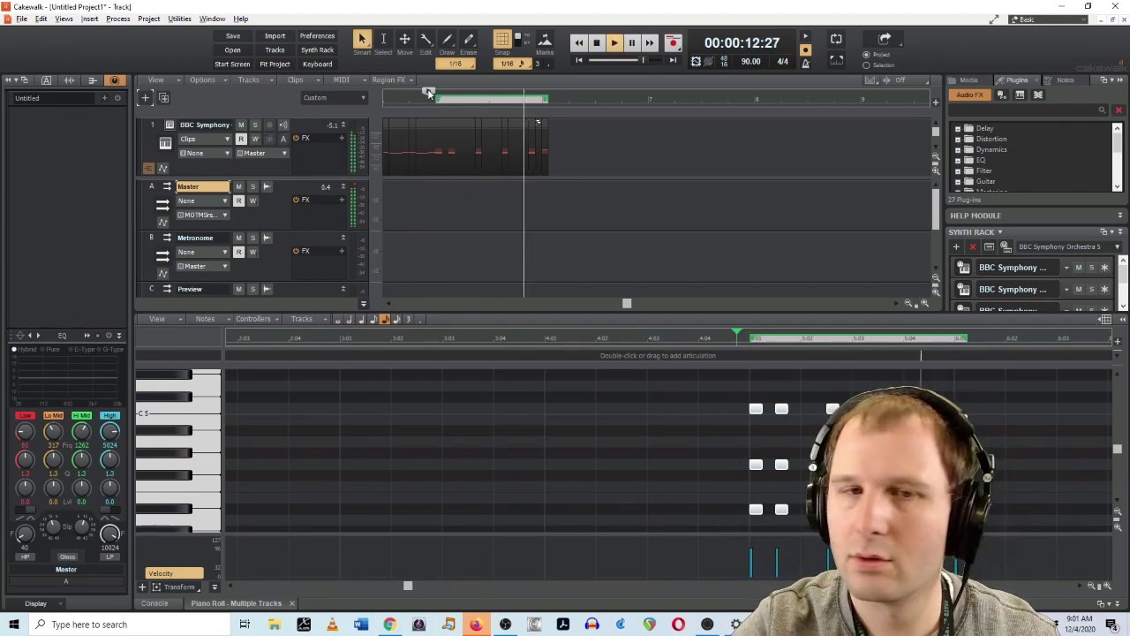
key(space)
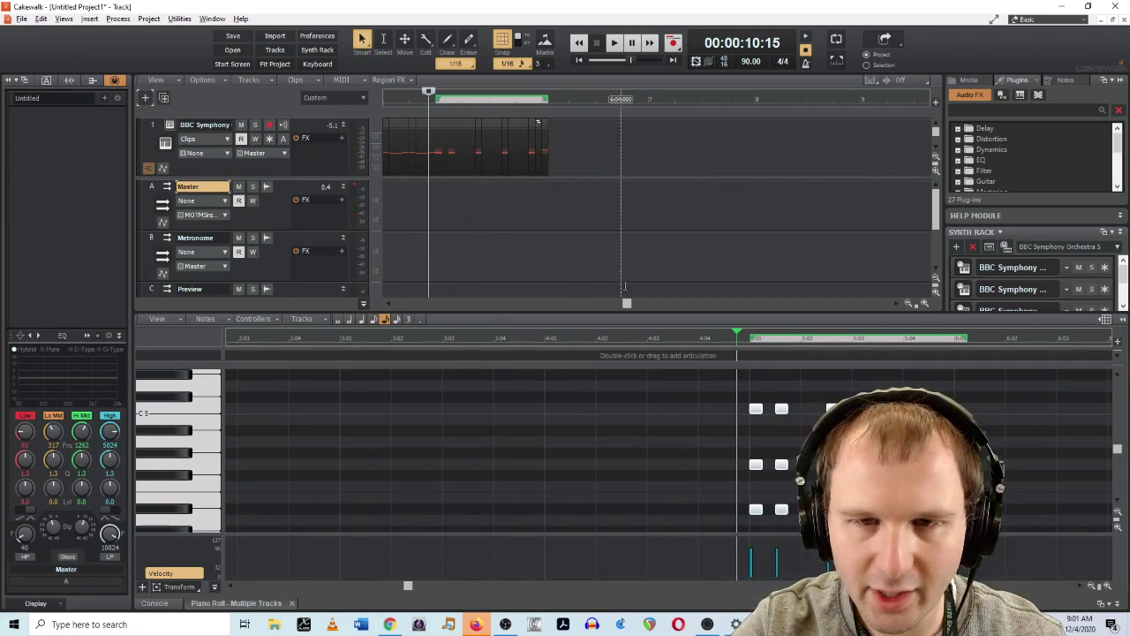
drag(627, 304, 350, 293)
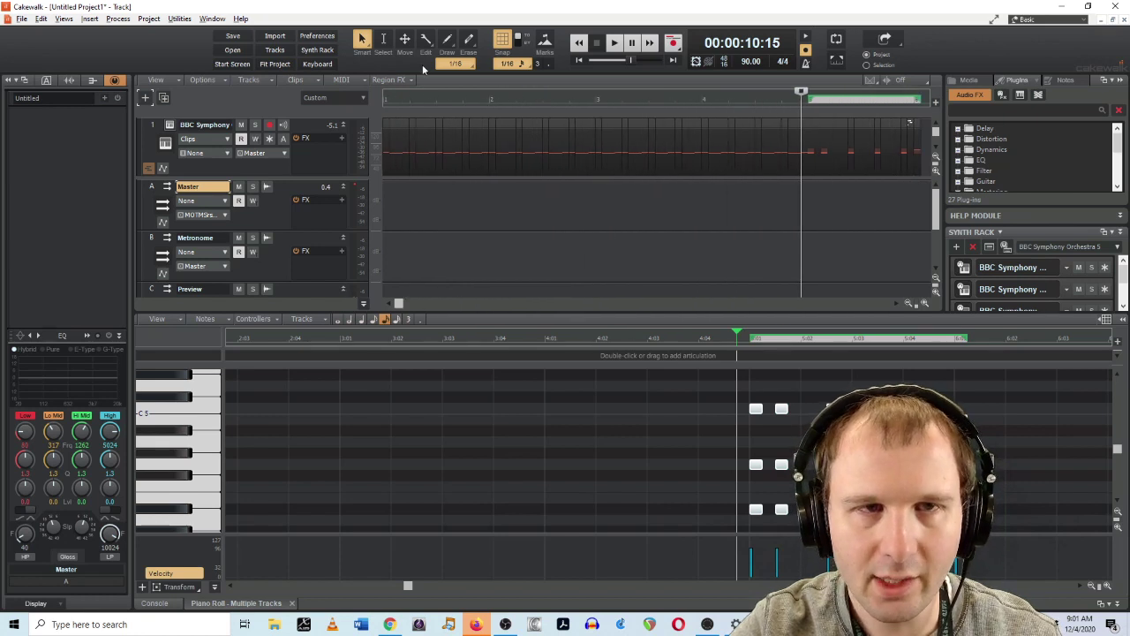
drag(409, 80, 497, 86)
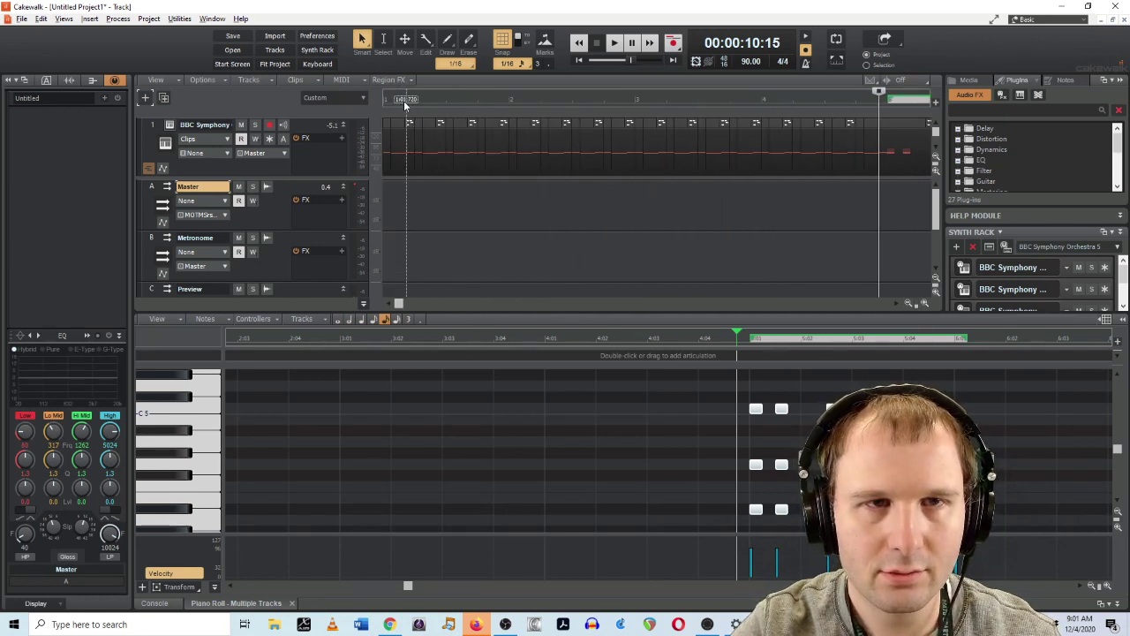
scroll(386, 89, right, 5)
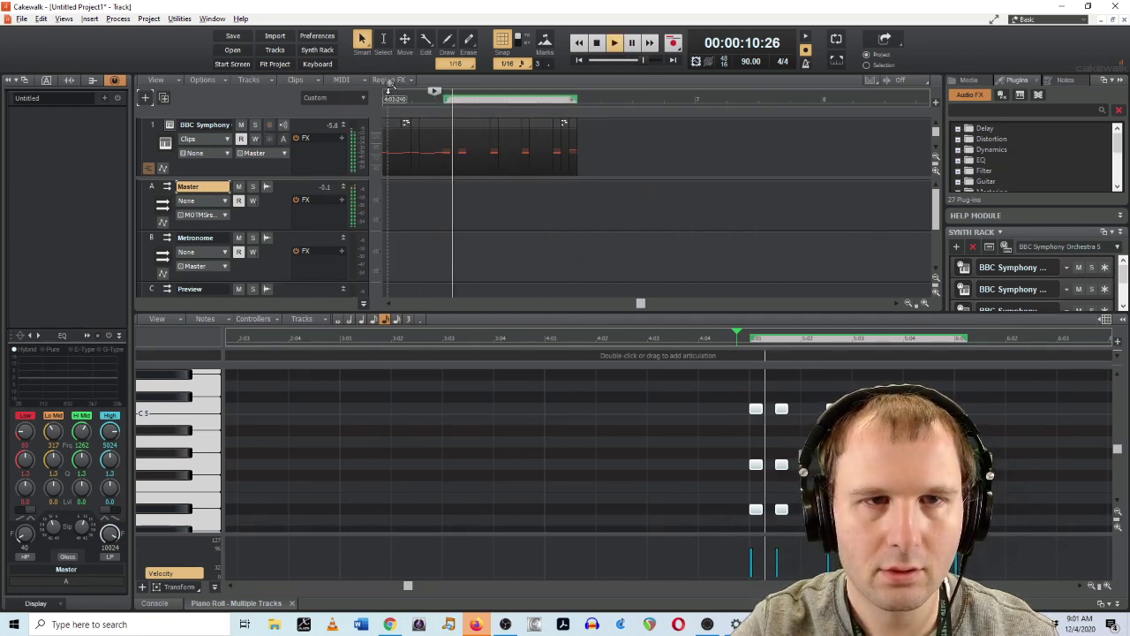
click(437, 303)
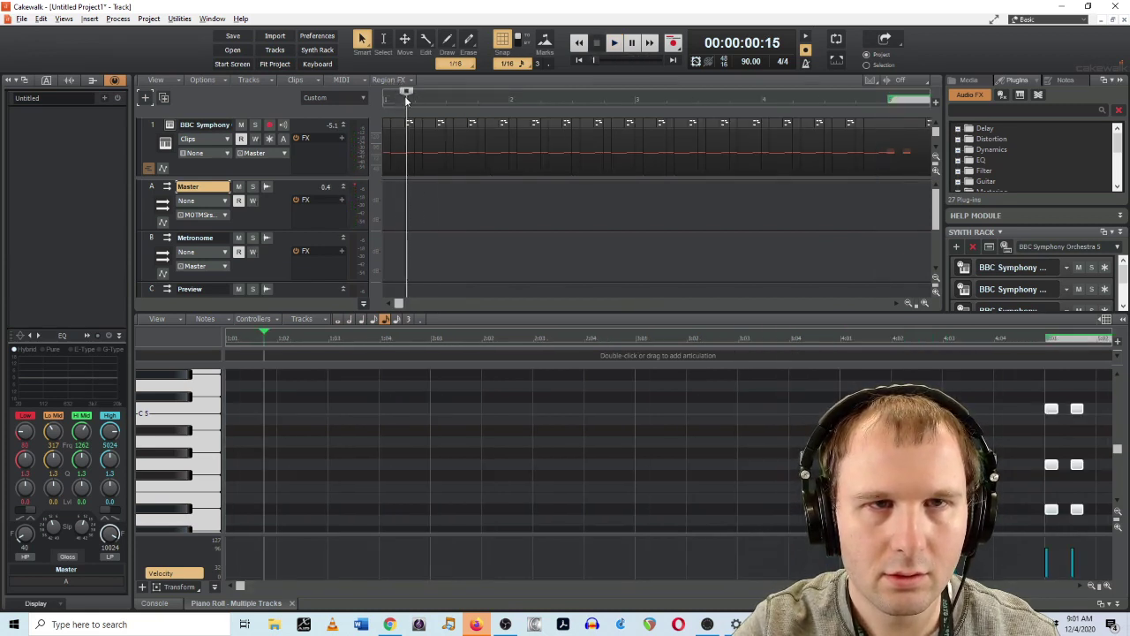
drag(405, 95, 380, 93)
key(space)
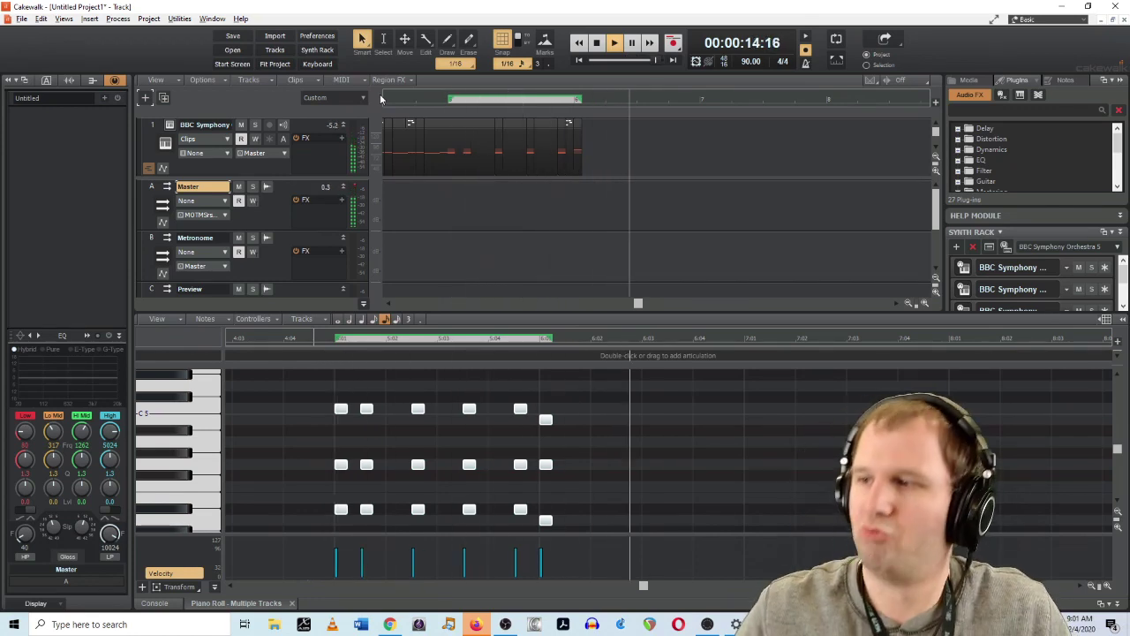
key(space)
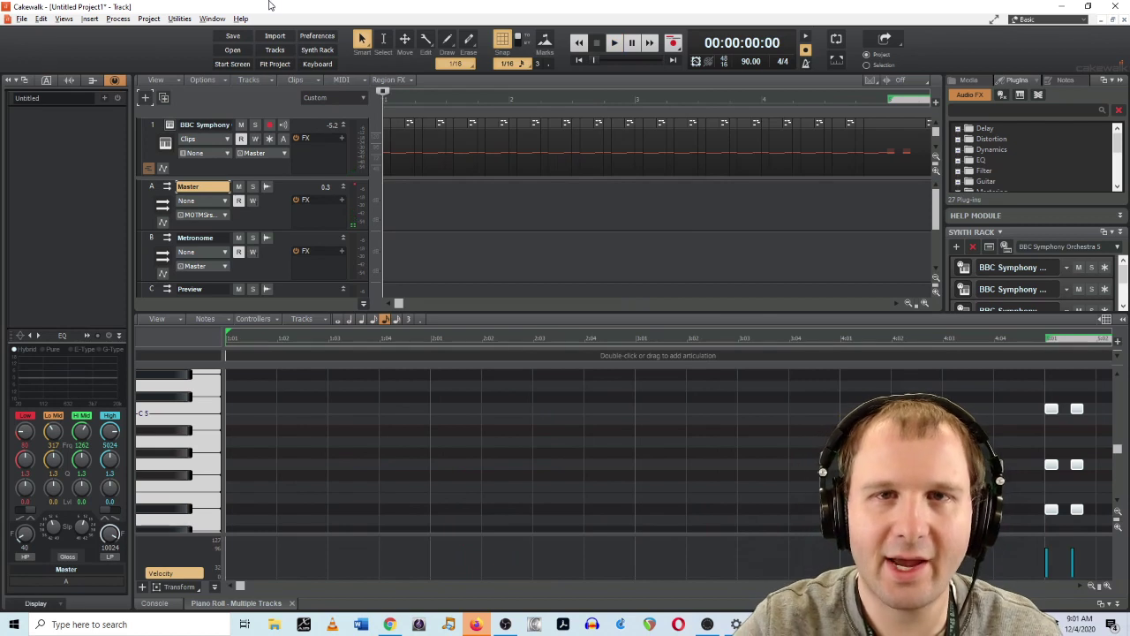